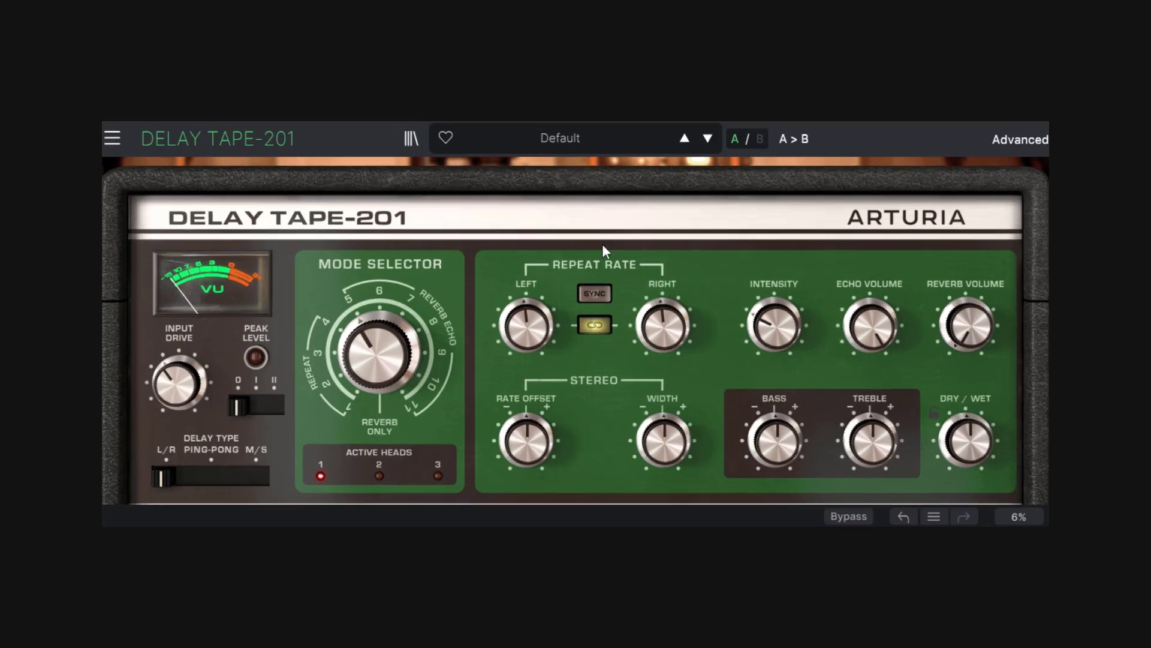
Step: Load the Default preset from the Template category
left_click(569, 138)
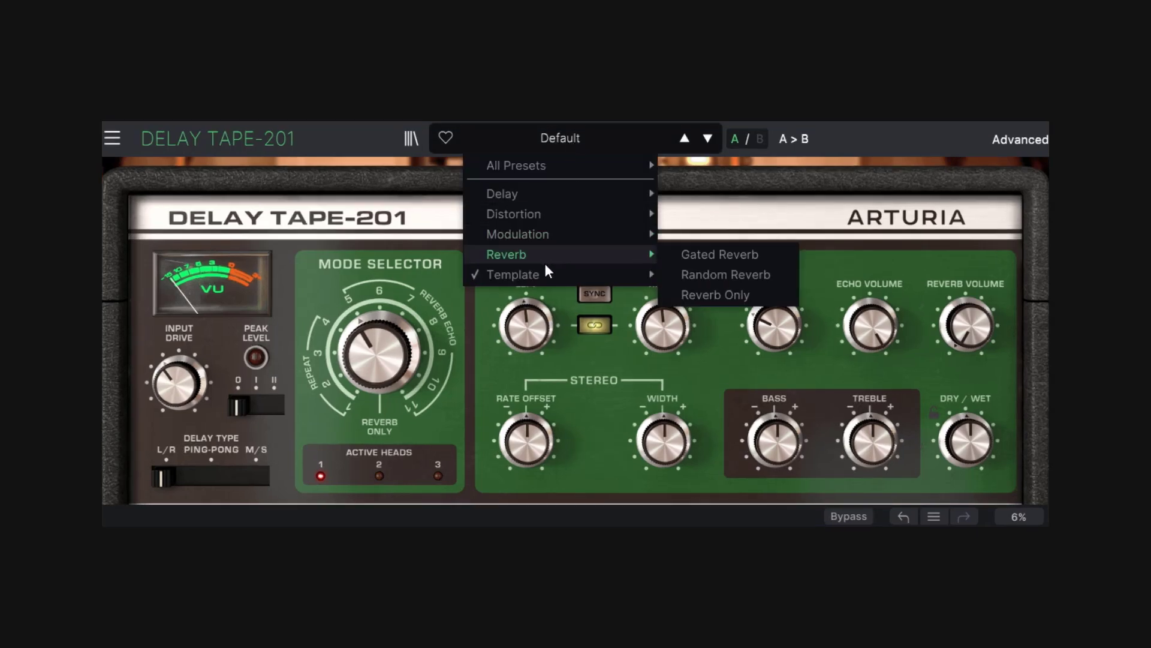
mouse_move(555, 276)
left_click(713, 274)
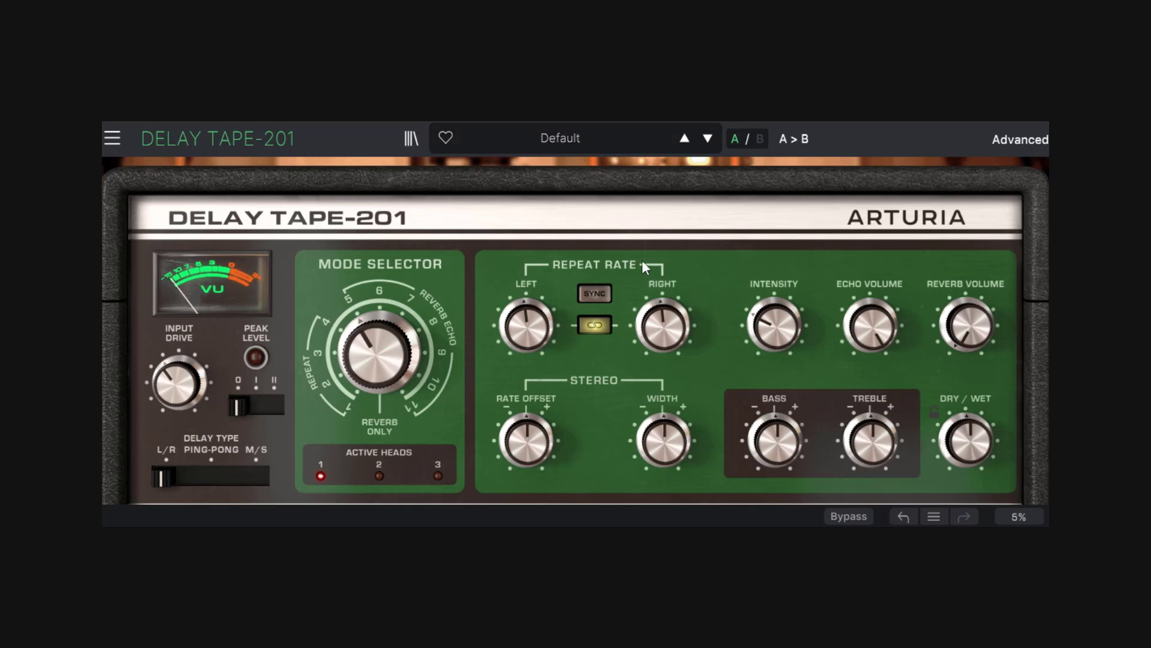
Step: Enable Sync for the repeat rate and lower the linked left and right rates from 1/8
mouse_move(525, 324)
left_click(595, 293)
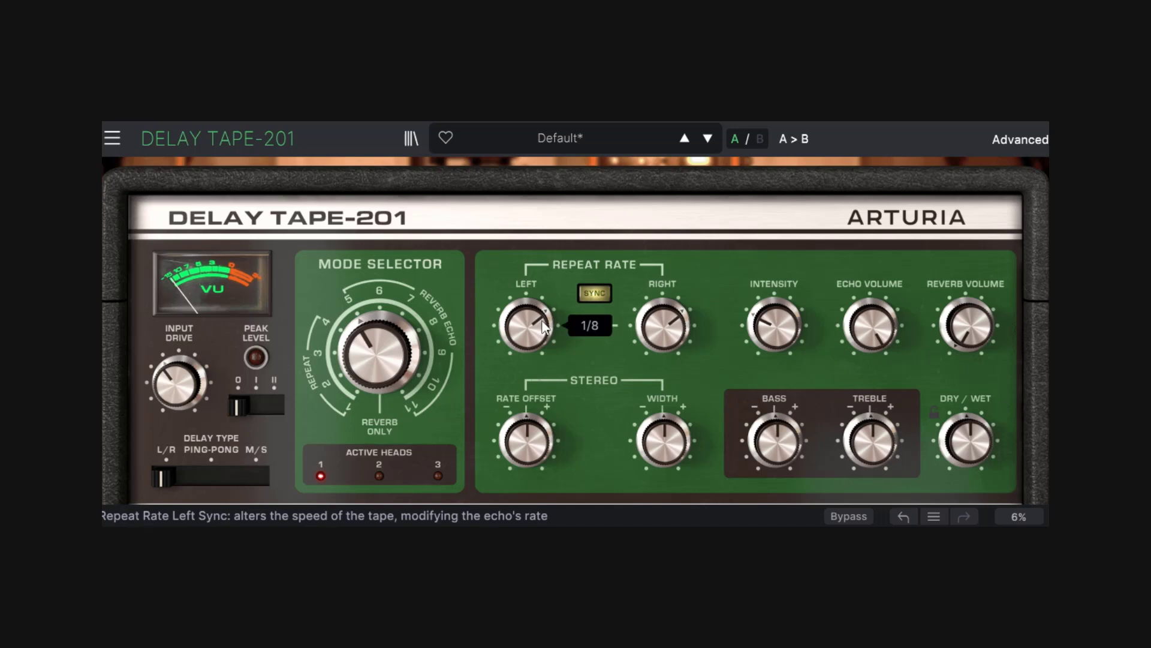
left_click_drag(542, 326, 543, 356)
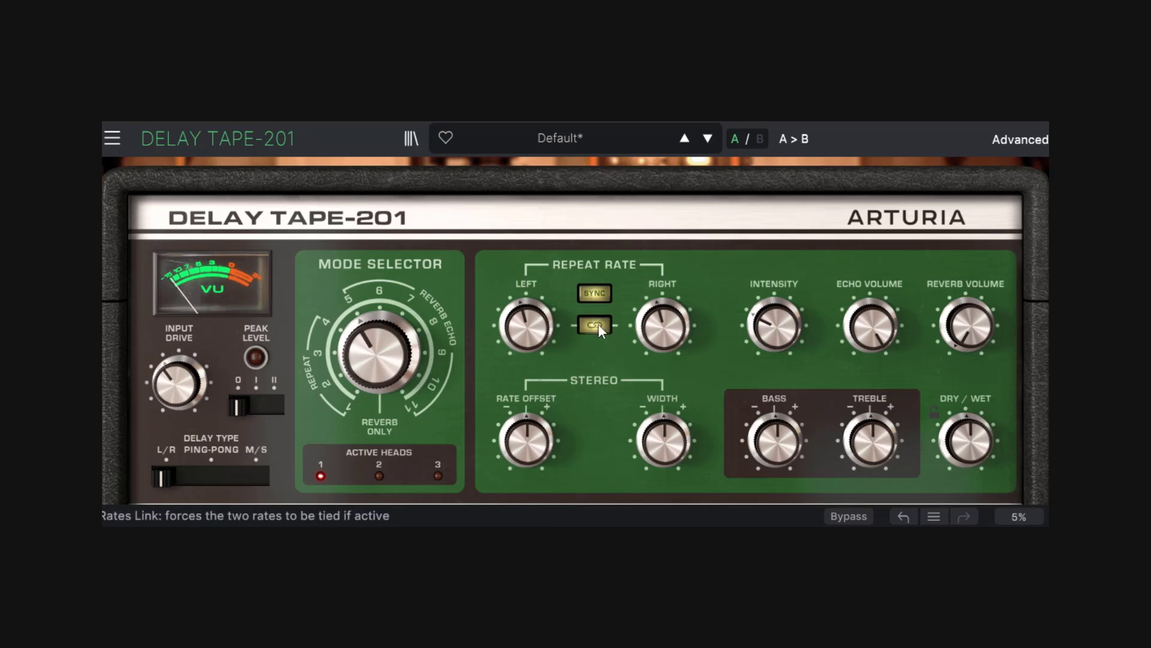
Step: Raise the left repeat rate independently of the right one and link the two rates again
left_click_drag(527, 329, 527, 300)
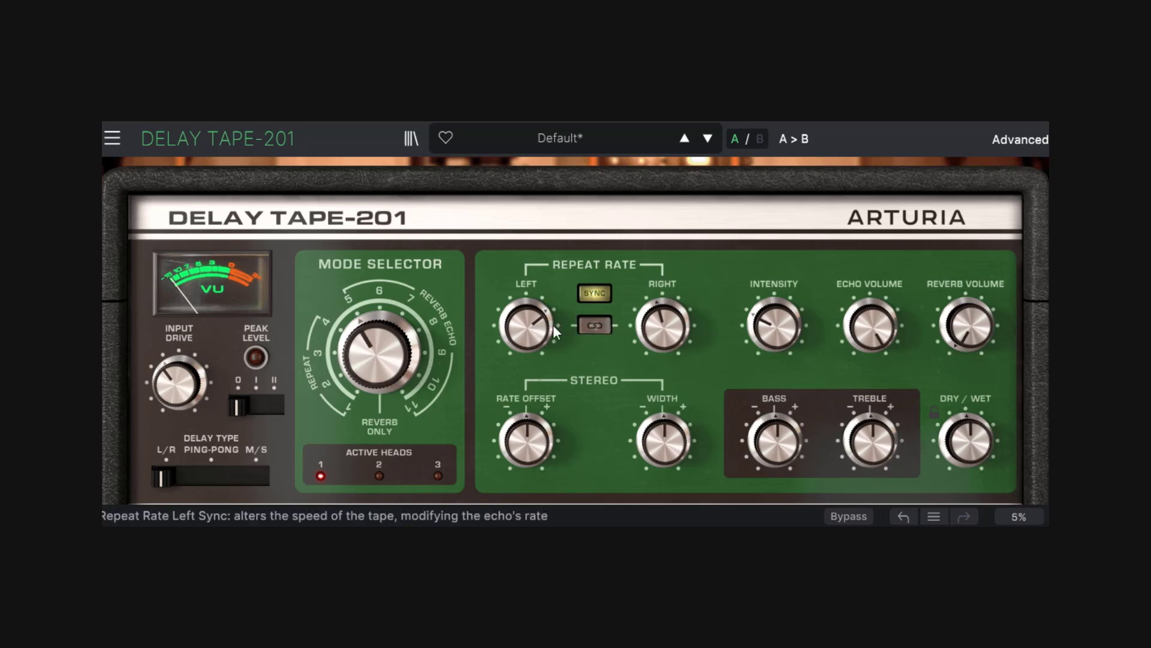
left_click(590, 326)
mouse_move(538, 330)
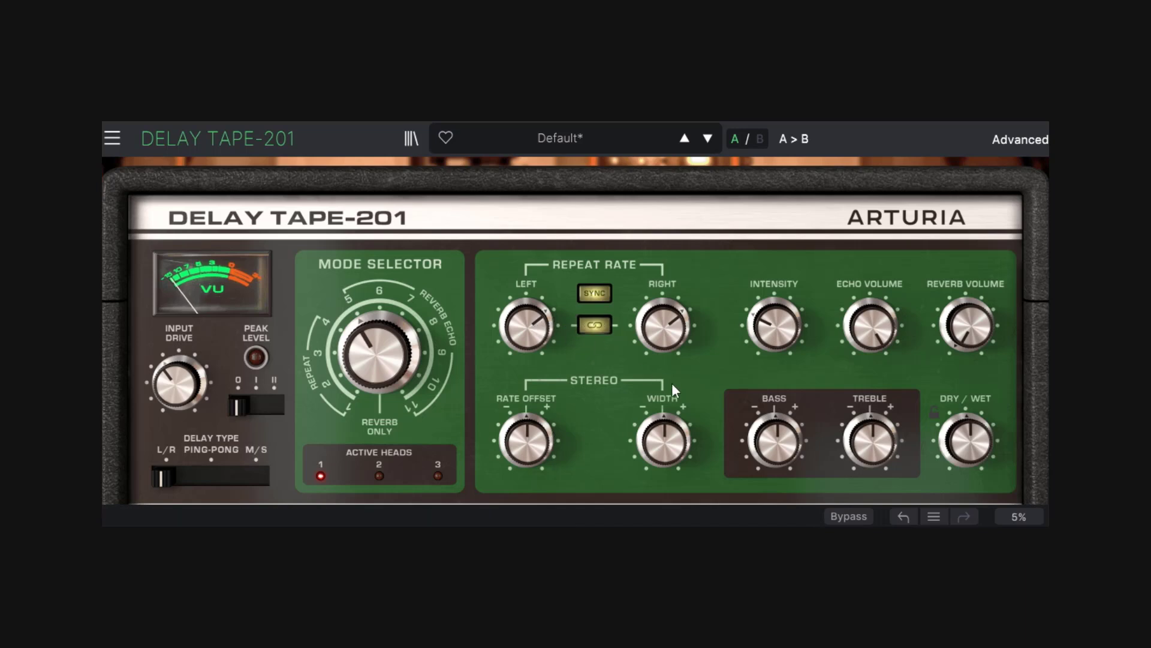
Step: Reload the Default template preset and turn the Mode Selector to mode 1
left_click(718, 276)
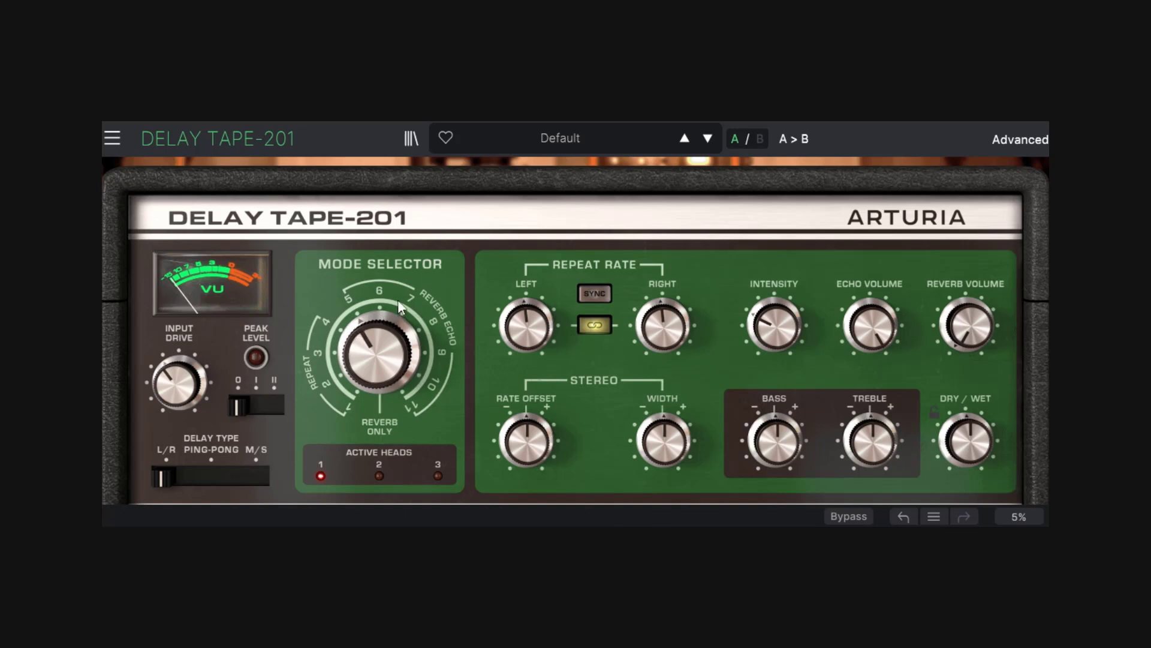
mouse_move(372, 364)
mouse_move(987, 335)
left_mouse_down()
mouse_move(987, 288)
mouse_move(987, 334)
mouse_move(967, 284)
mouse_move(966, 327)
left_mouse_up()
left_click_drag(379, 353, 379, 397)
Step: Unlink the repeat rates and turn the right rate up slightly while leaving the left at 150 ms
left_click(602, 326)
left_click_drag(667, 338, 668, 338)
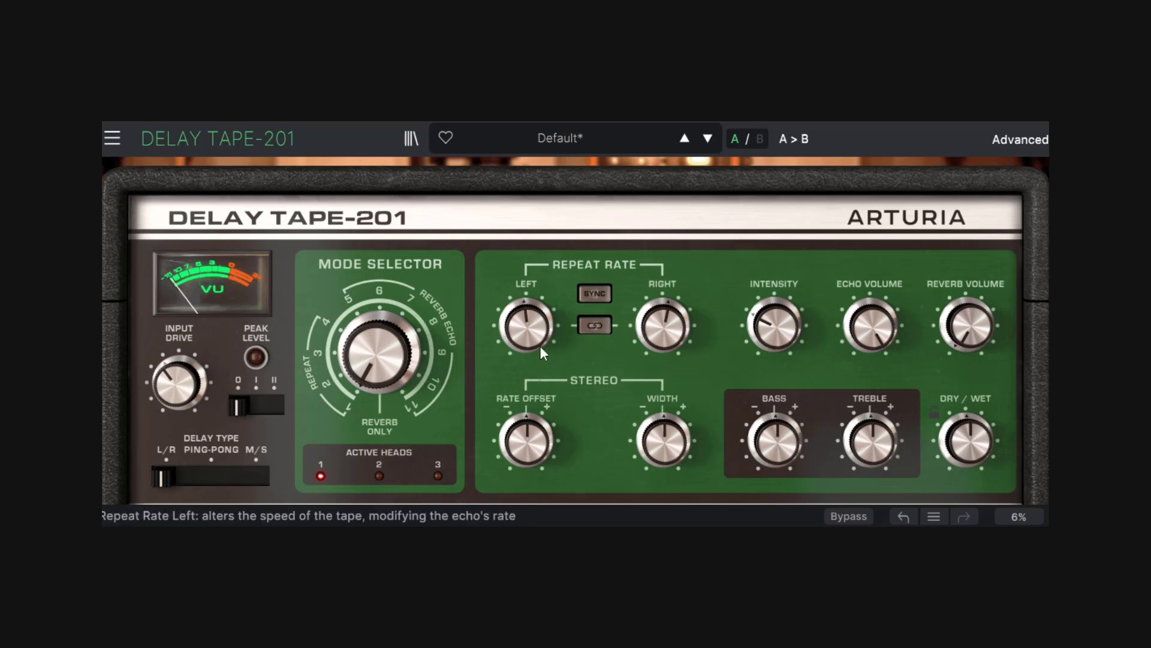
mouse_move(535, 340)
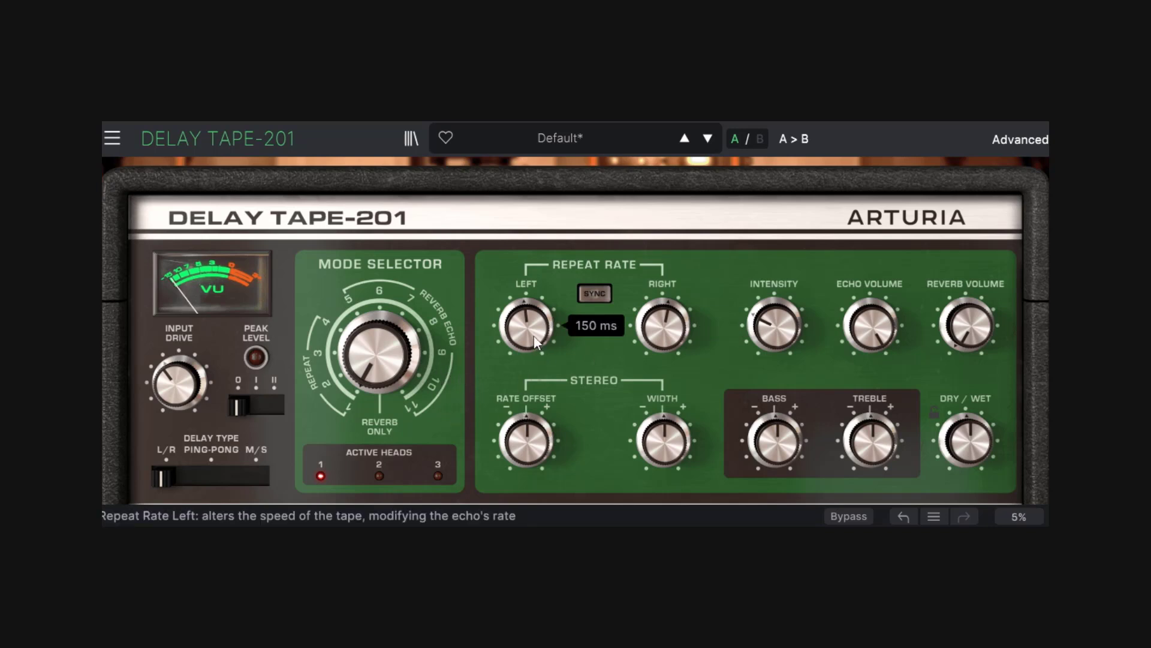
Step: Switch the Mode Selector back and forth between modes 1 and 2, ending on mode 3
mouse_move(361, 369)
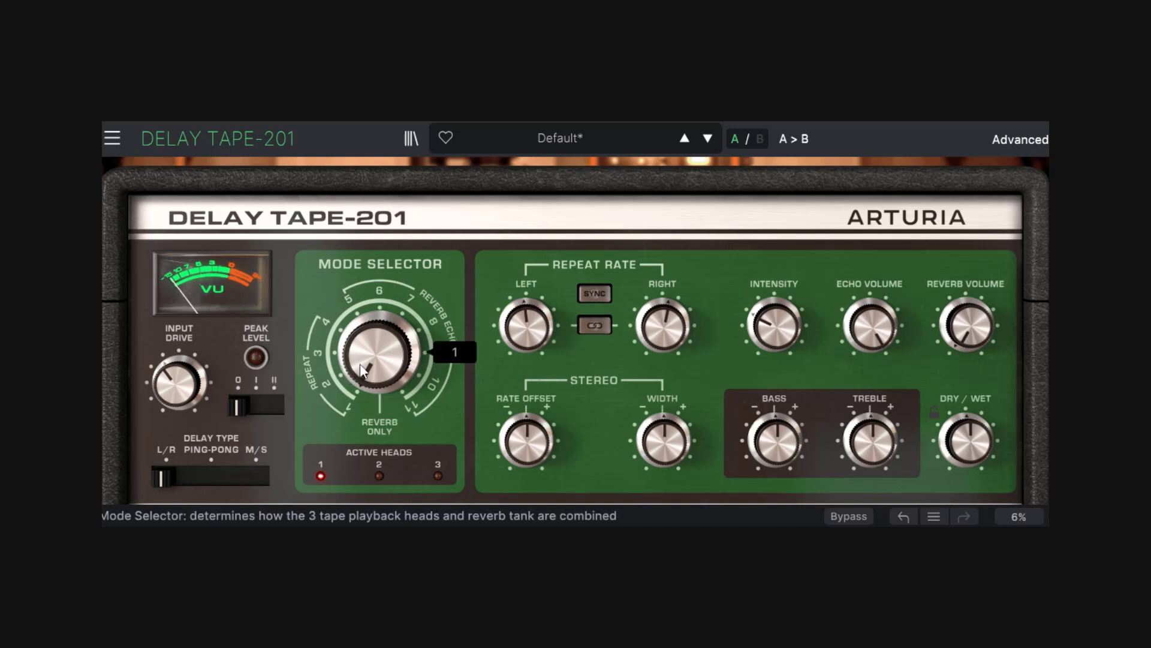
left_click_drag(366, 373, 367, 361)
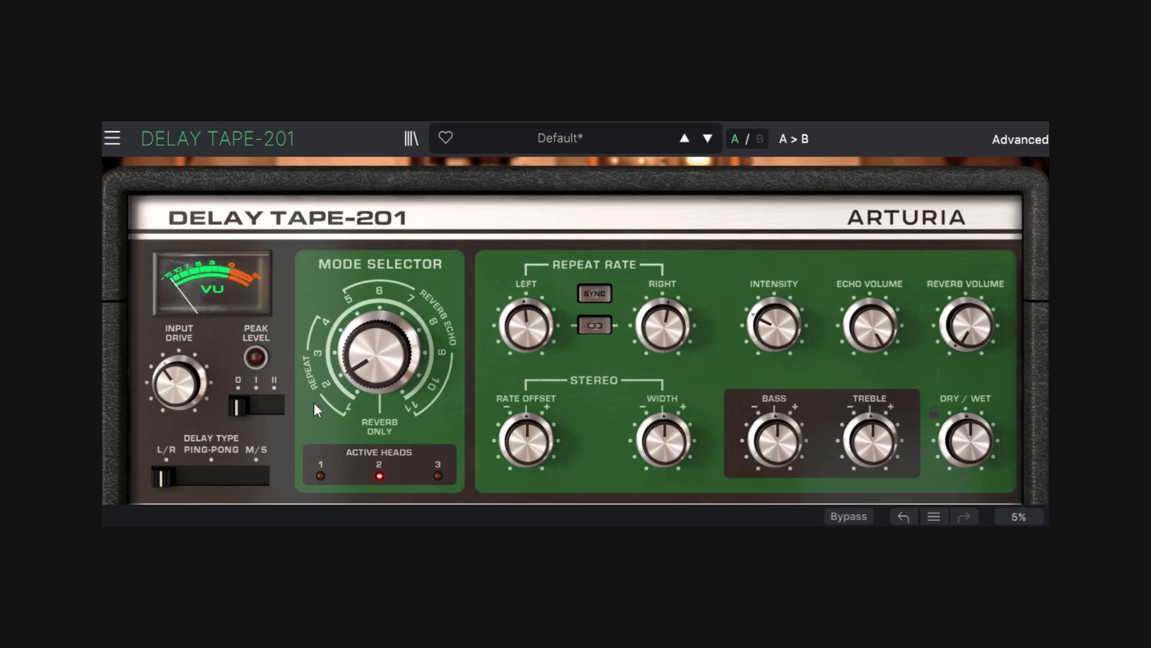
left_click_drag(368, 369, 369, 359)
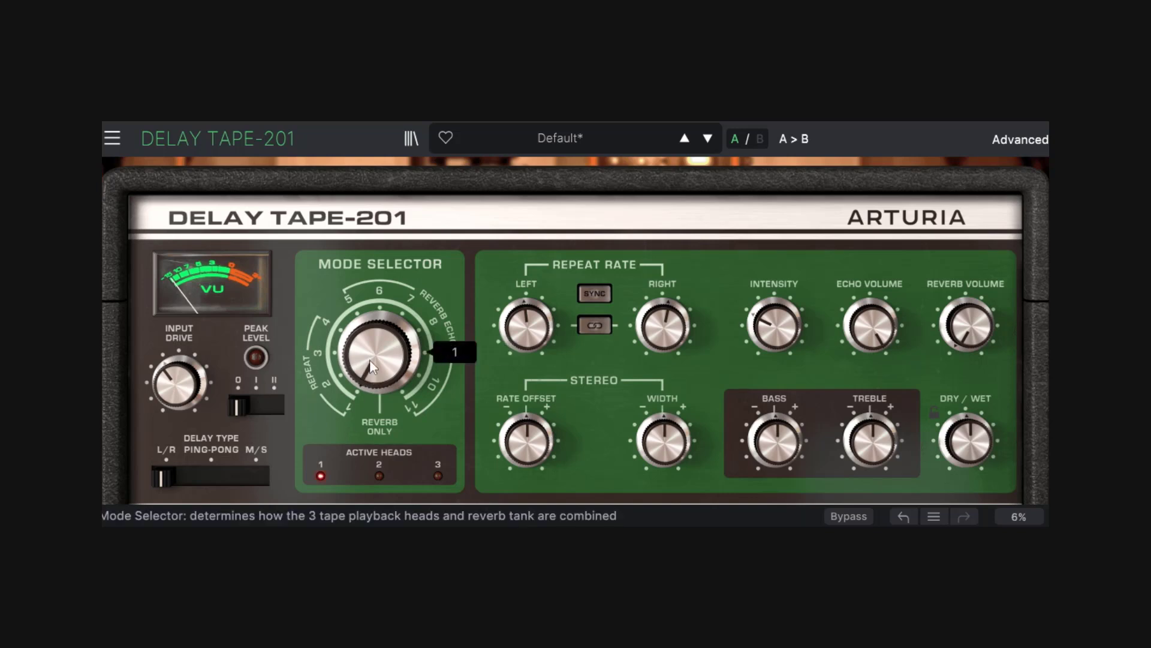
left_click_drag(369, 359, 369, 352)
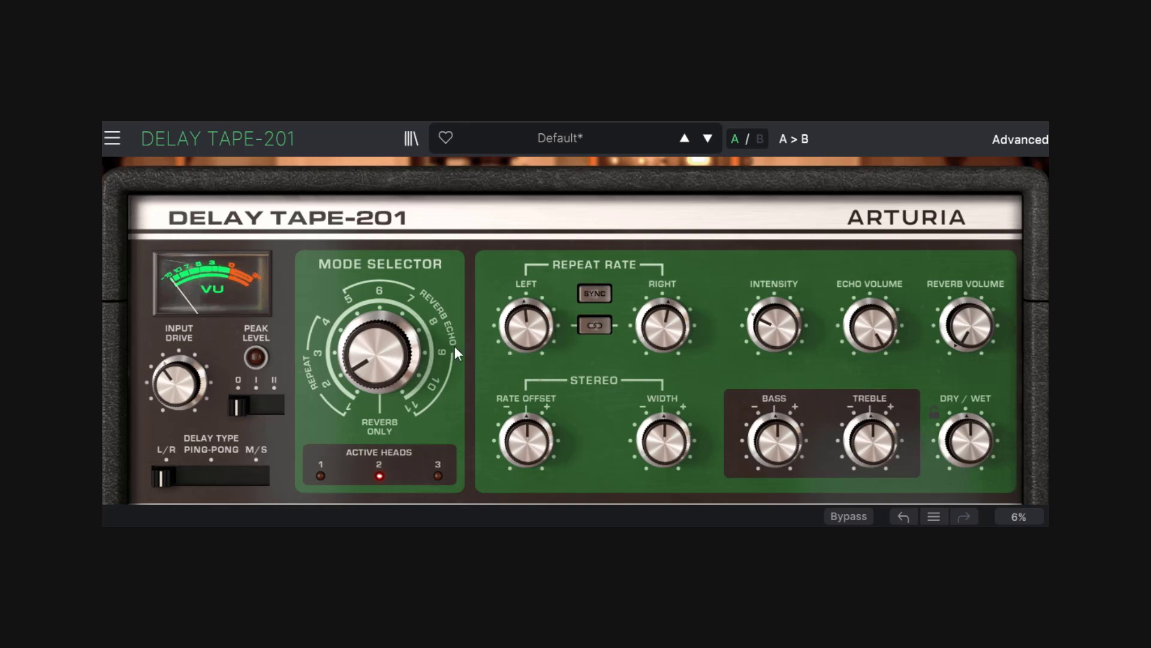
left_click_drag(384, 355, 384, 349)
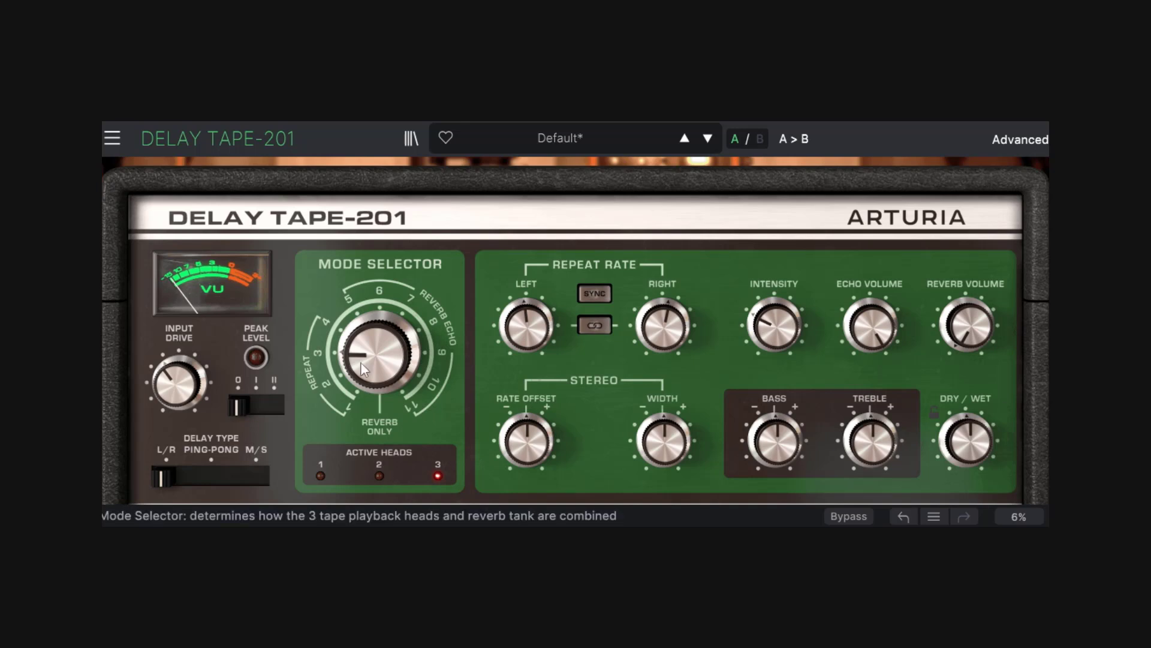
Step: Turn the Mode Selector to mode 4 and then on to mode 8 in the Reverb Echo range
mouse_move(382, 354)
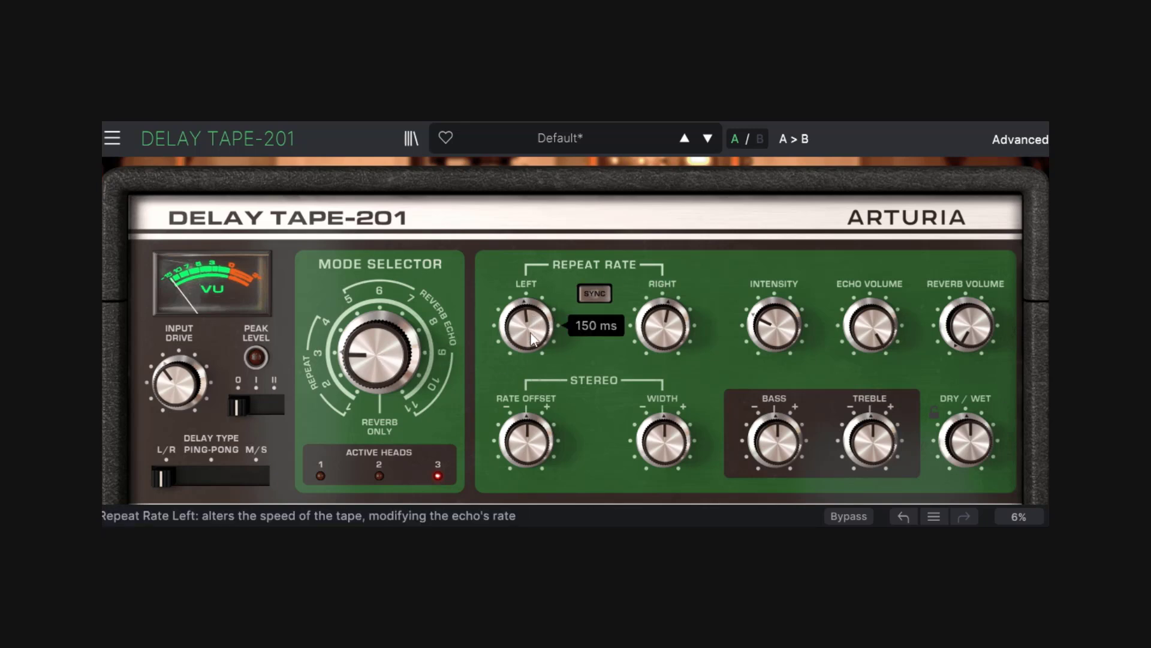
mouse_move(378, 354)
left_mouse_down()
mouse_move(378, 375)
mouse_move(382, 350)
left_mouse_up()
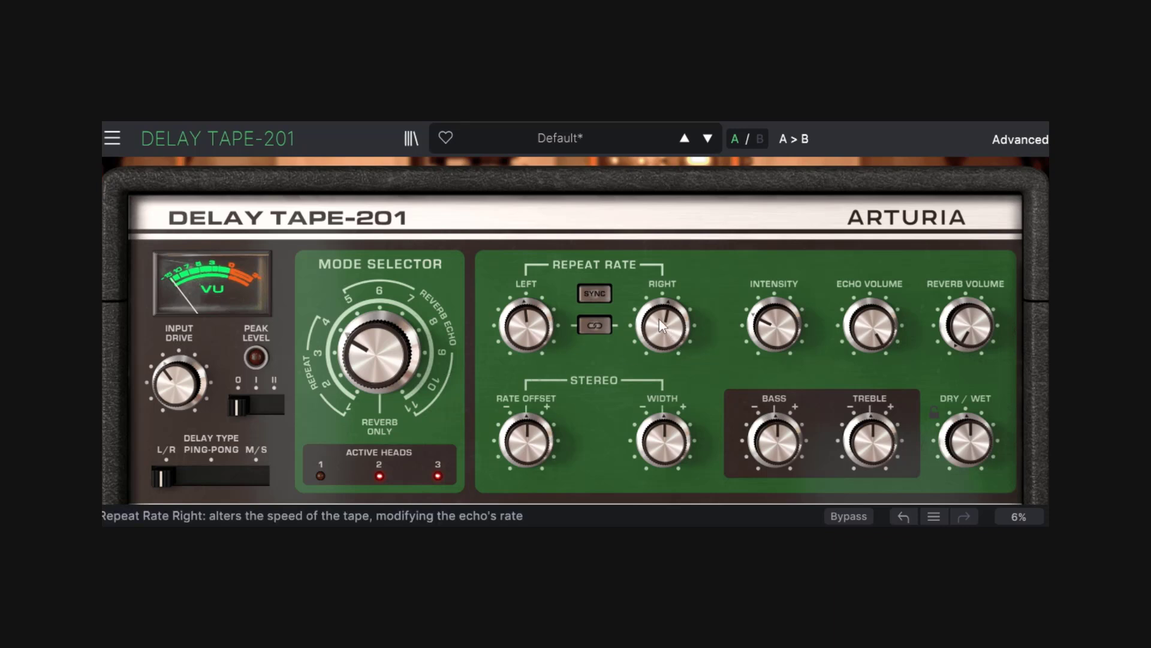
mouse_move(655, 321)
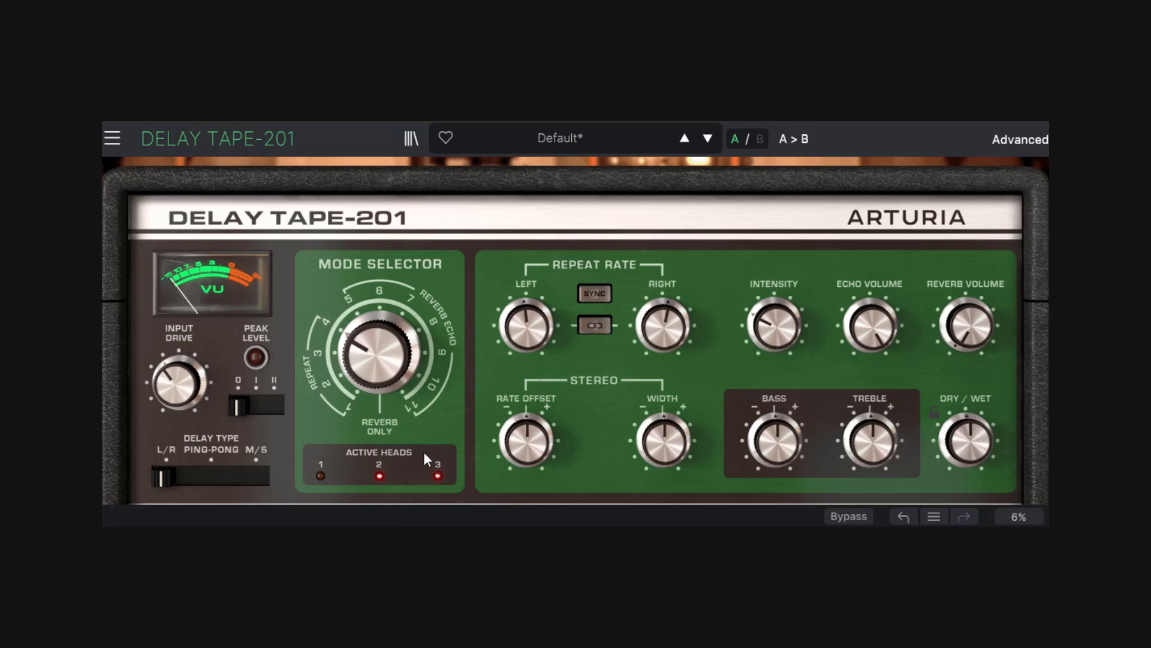
left_click(436, 475)
left_click_drag(334, 390, 426, 337)
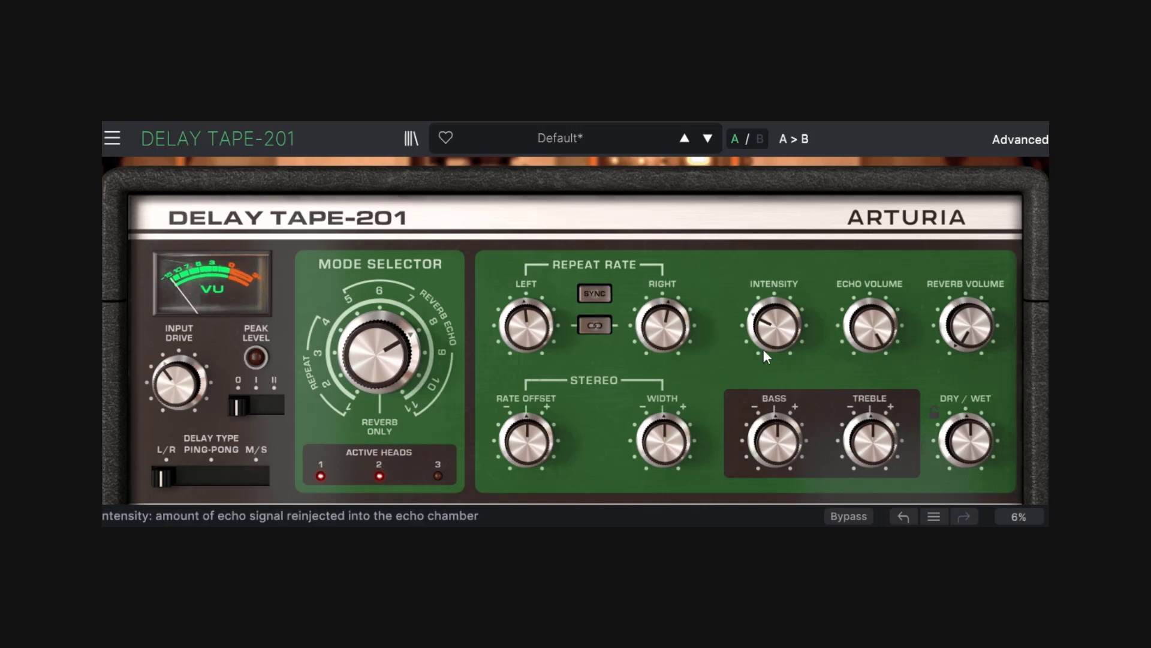
Step: Raise the echo Intensity, switch the Mode Selector to mode 9 and bring the Intensity down to 0.729
left_click_drag(766, 320, 788, 322)
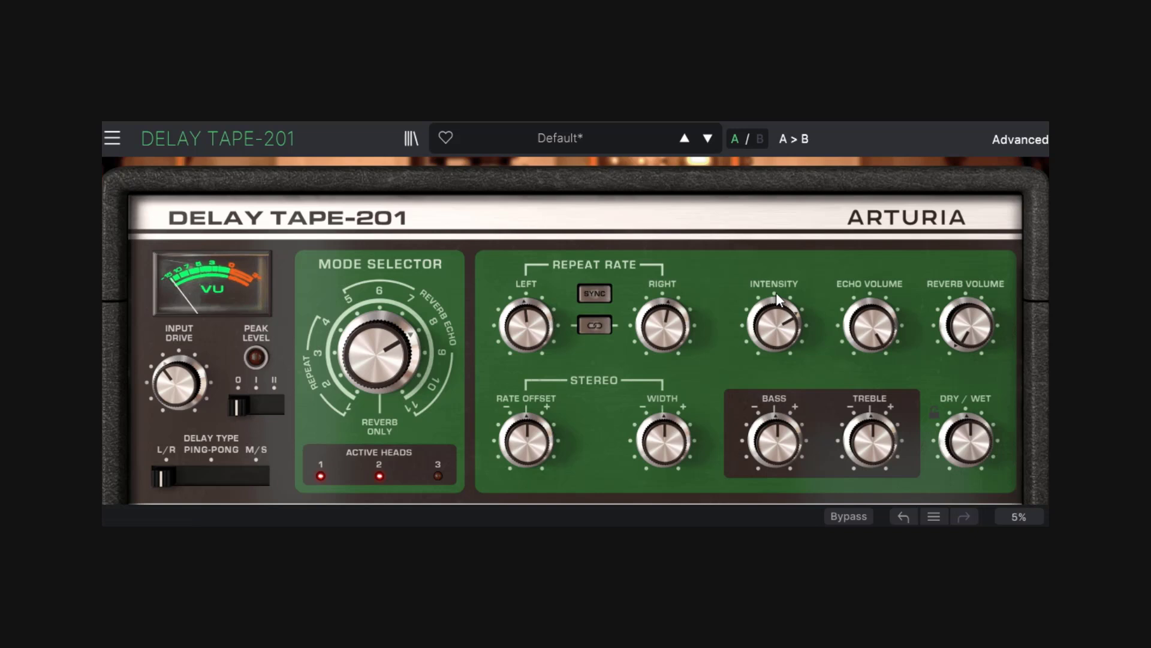
mouse_move(785, 328)
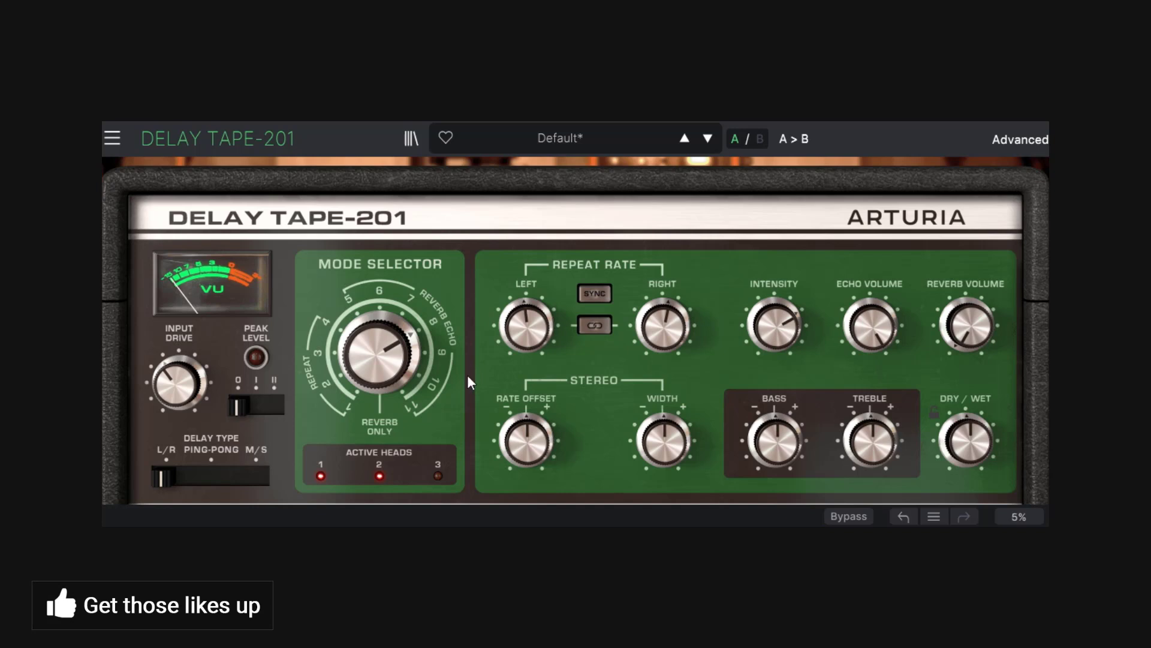
scroll(373, 367, "up", 1)
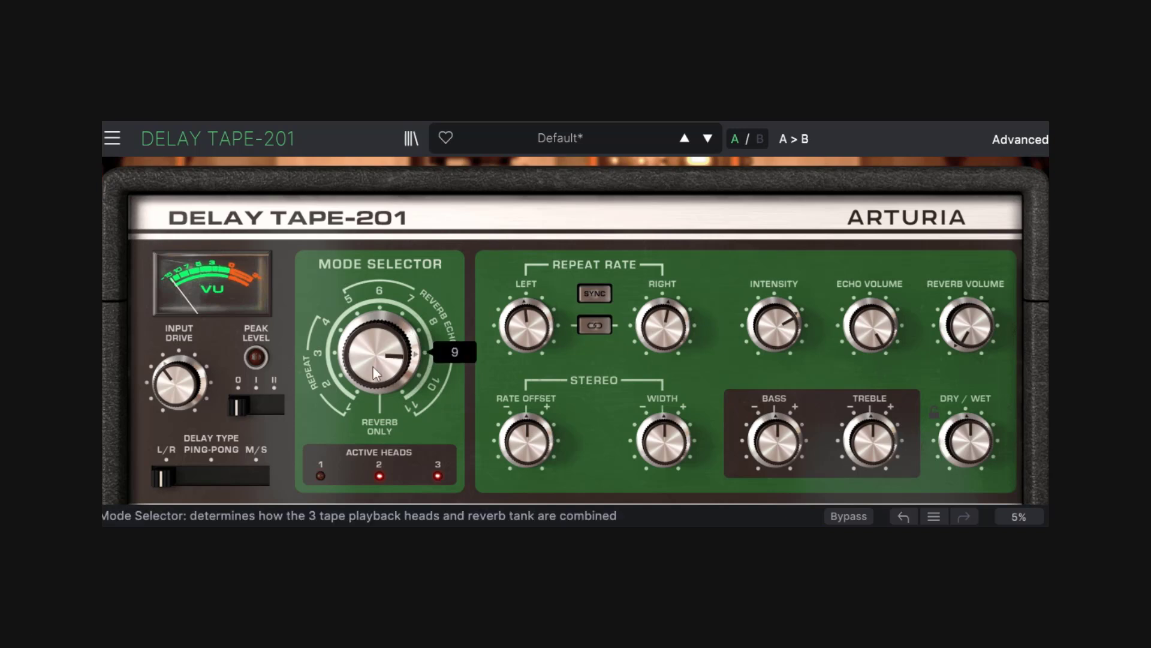
left_click_drag(775, 329, 775, 349)
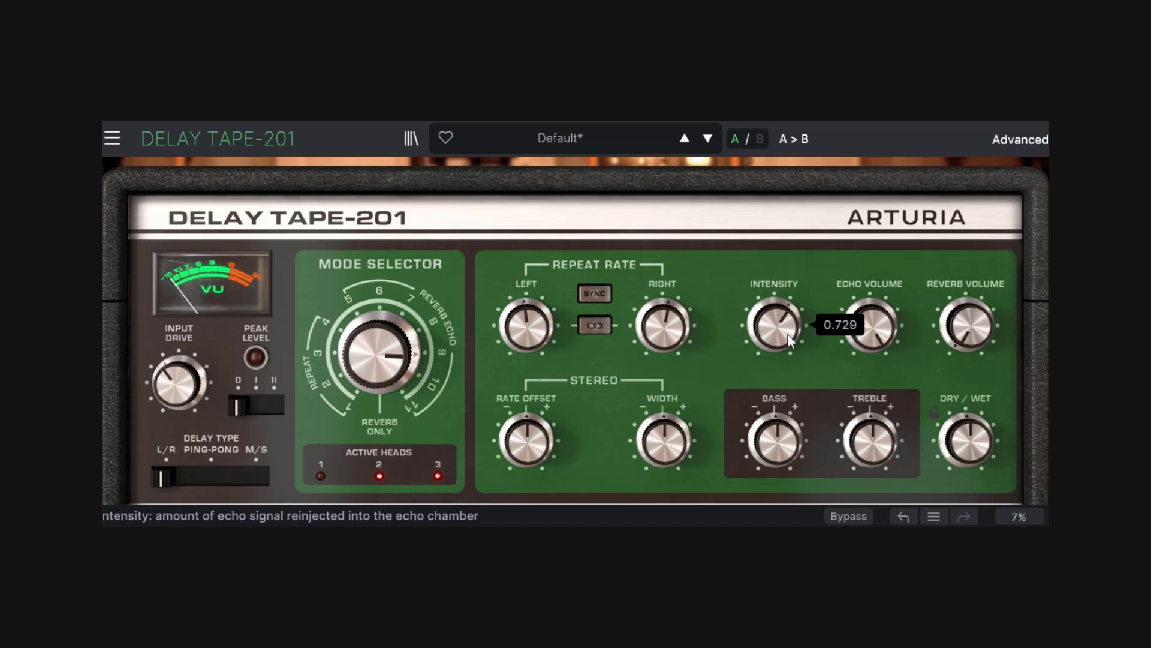
Step: Advance the Mode Selector through mode 10 to mode 11
scroll(394, 356, "up", 1)
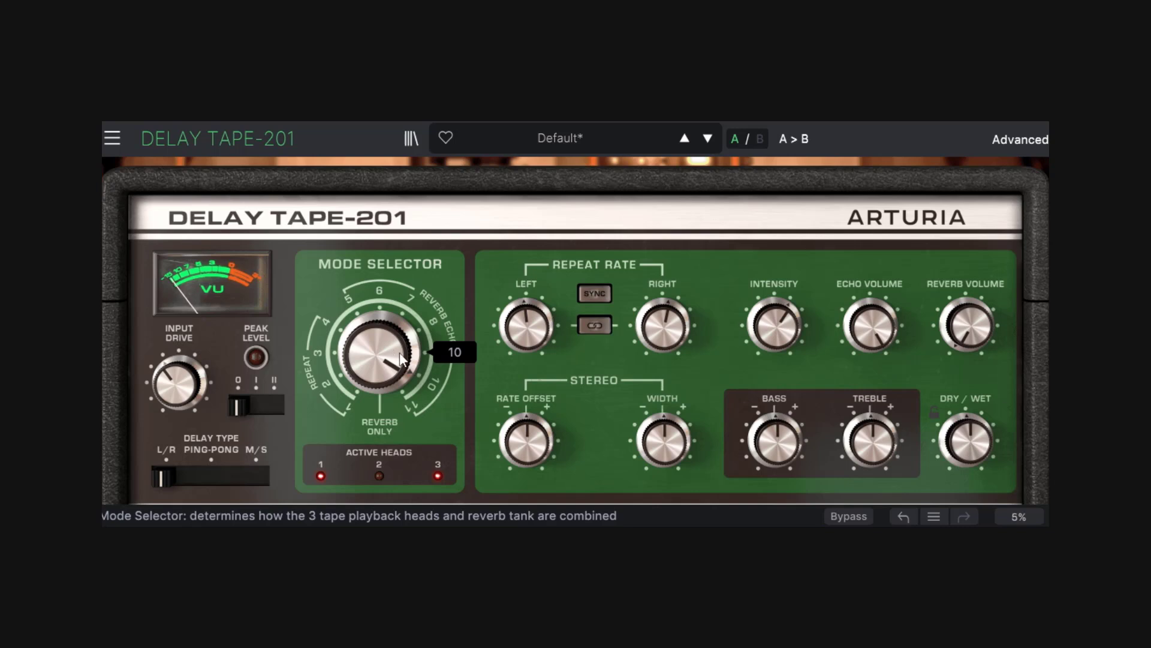
scroll(401, 359, "up", 1)
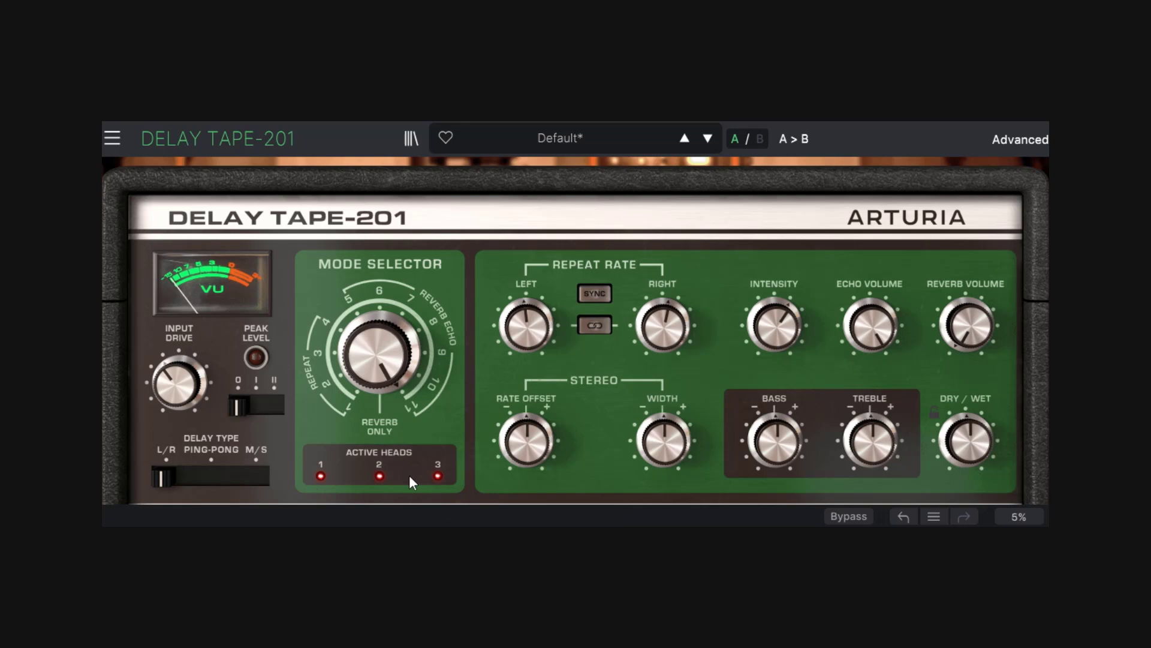
Step: Enable Sync for the unlinked repeat rates and turn the right rate down slightly from 1/8
left_click(605, 295)
mouse_move(528, 339)
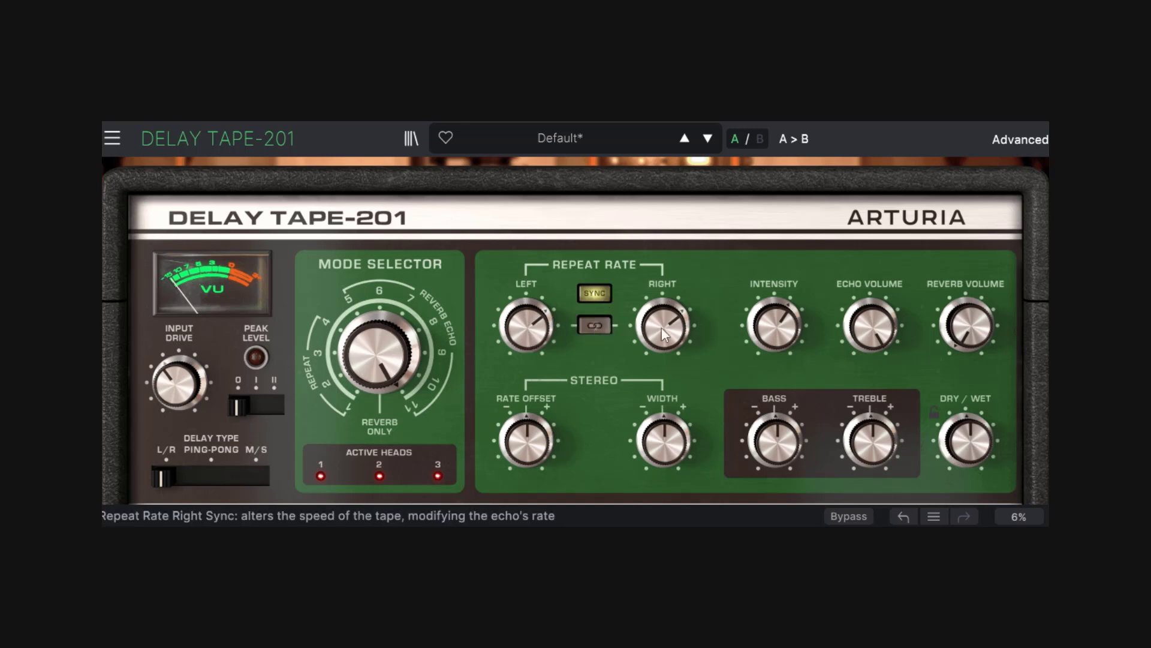
mouse_move(661, 326)
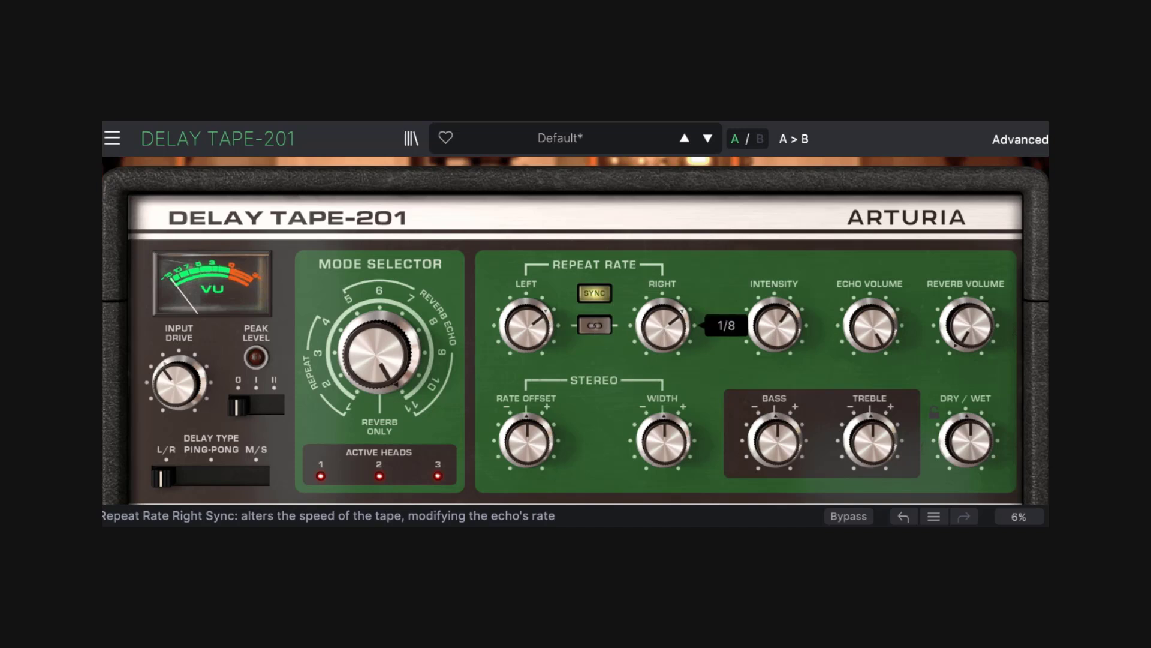
left_click_drag(662, 327, 664, 345)
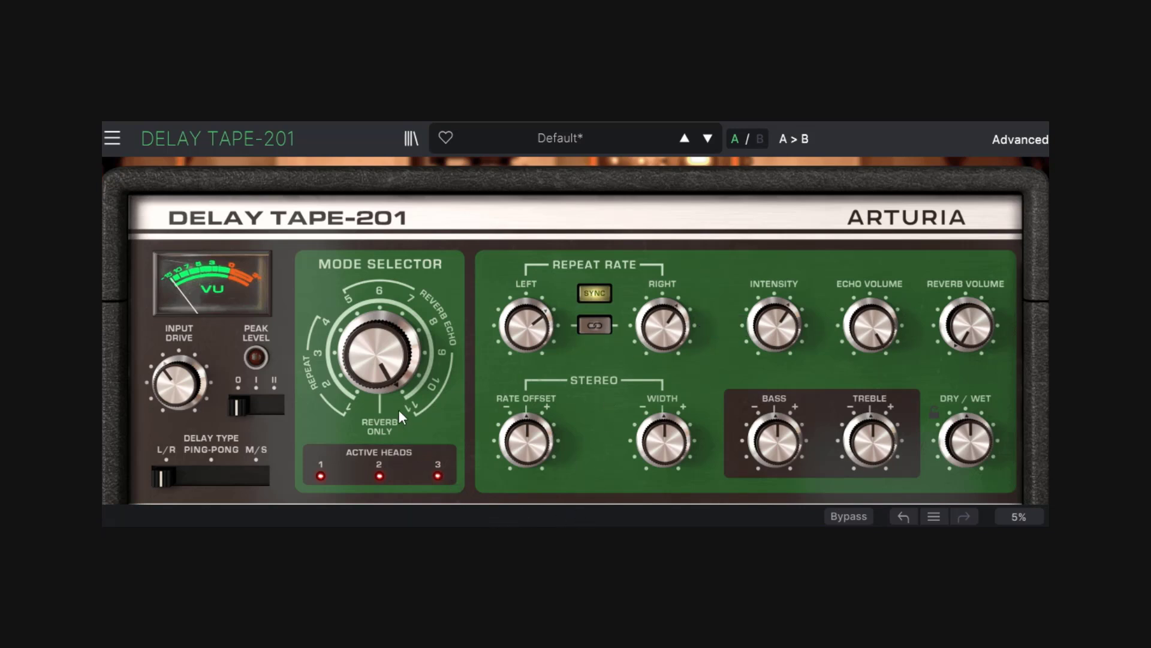
Step: Sweep the Mode Selector down from mode 11, return it to mode 10, and turn it down once more
mouse_move(376, 358)
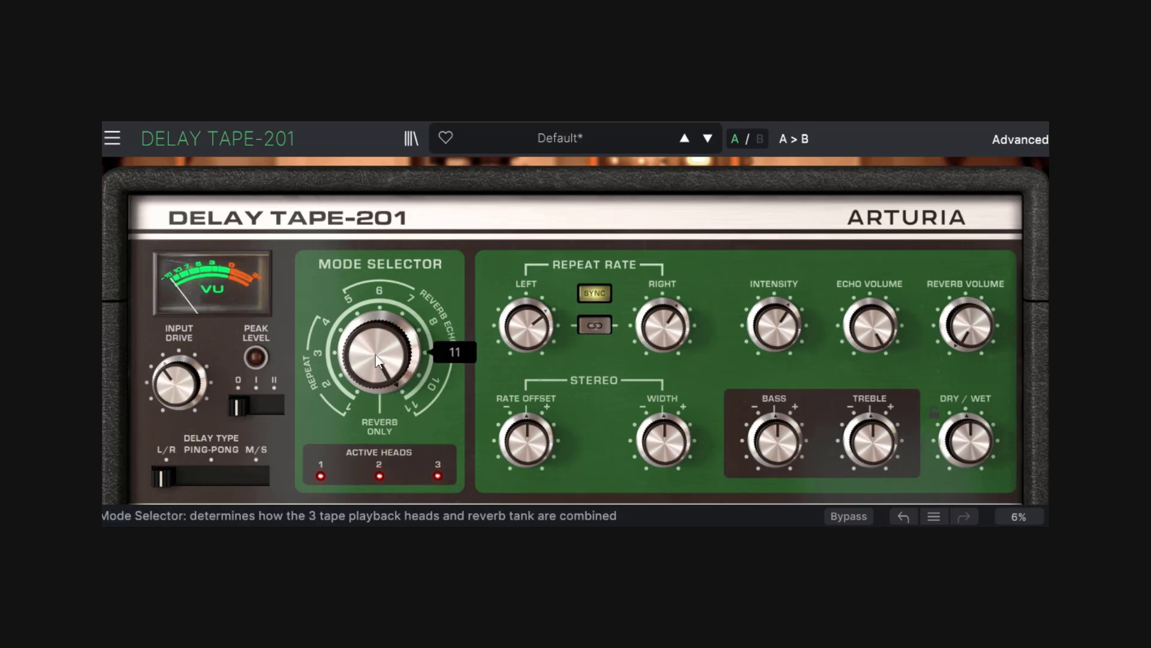
left_click_drag(376, 360, 376, 395)
left_click_drag(380, 339, 381, 309)
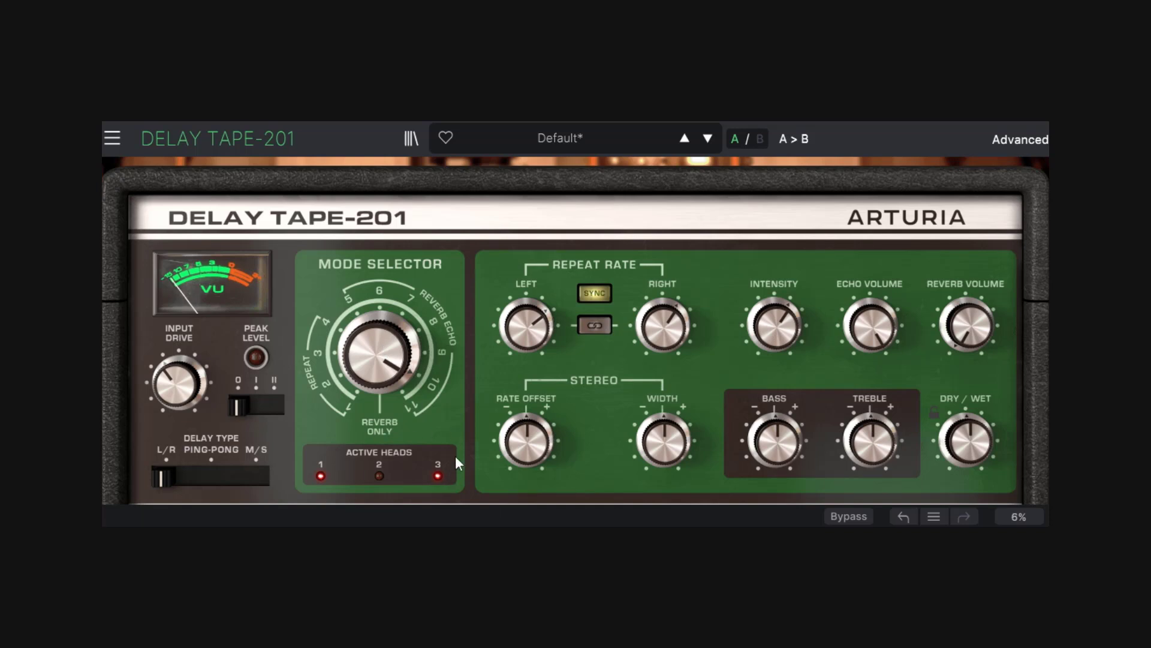
left_click_drag(379, 354, 379, 444)
Step: Reset the plugin by reloading the Default preset from the Template category
left_click(542, 139)
mouse_move(567, 275)
left_click(696, 277)
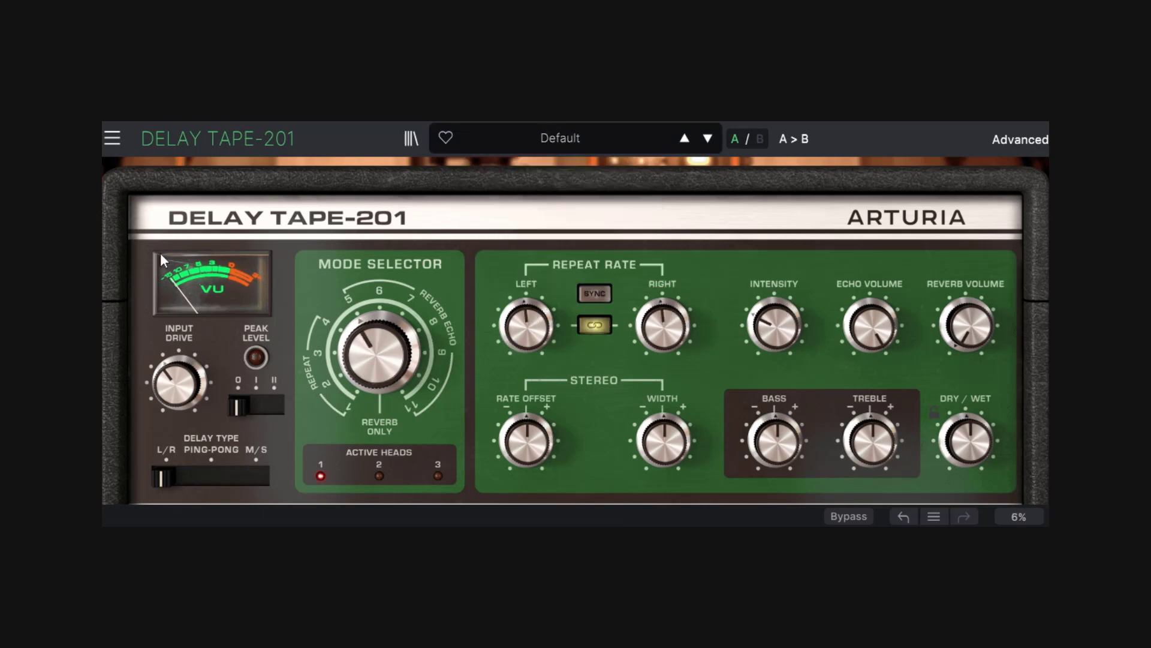
Step: Raise the echo Intensity to about 0.912 and bring it back down to 0.754
mouse_move(787, 334)
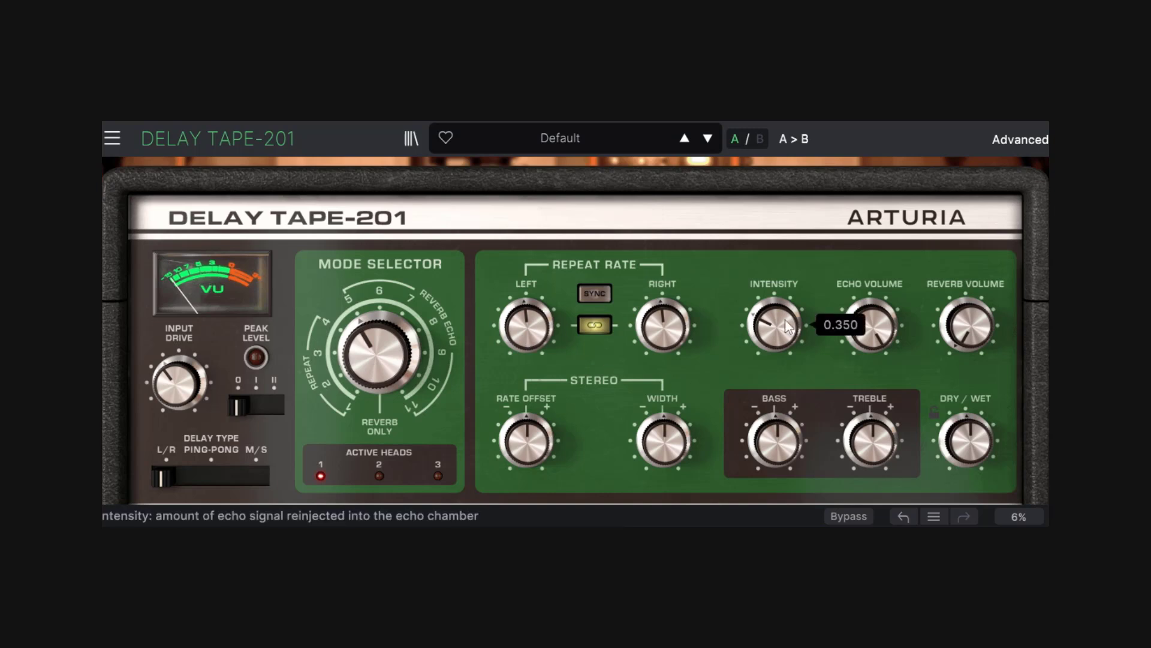
mouse_move(787, 333)
left_mouse_down()
mouse_move(788, 303)
mouse_move(785, 335)
left_mouse_up()
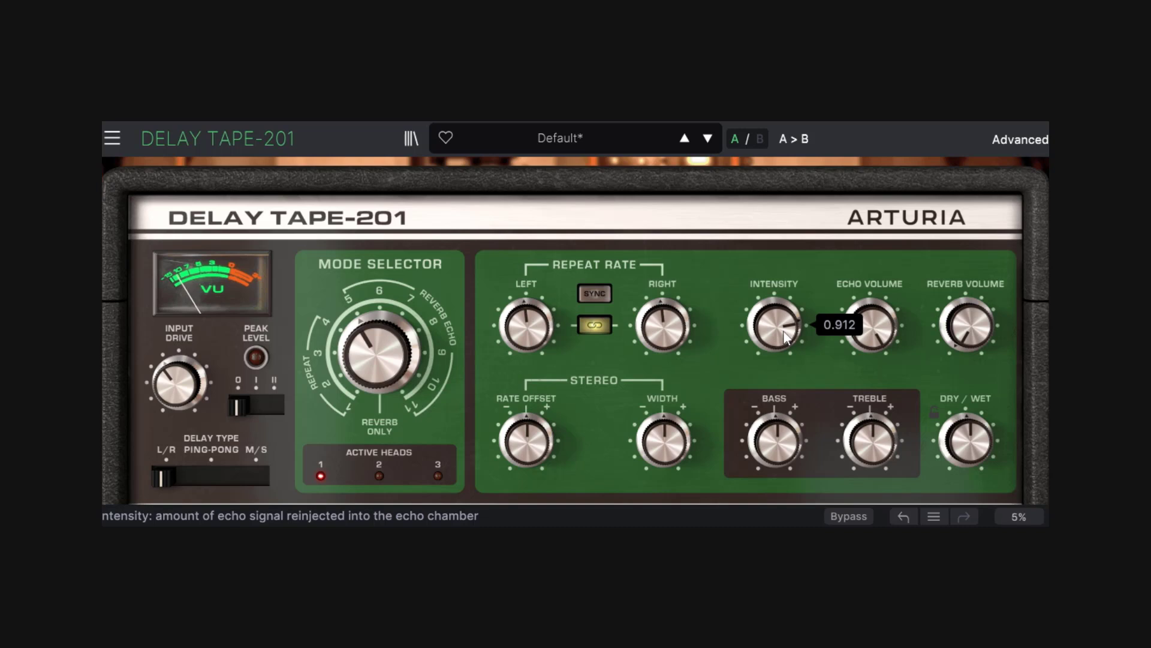
scroll(781, 338, "up", 5)
left_click_drag(780, 333, 780, 395)
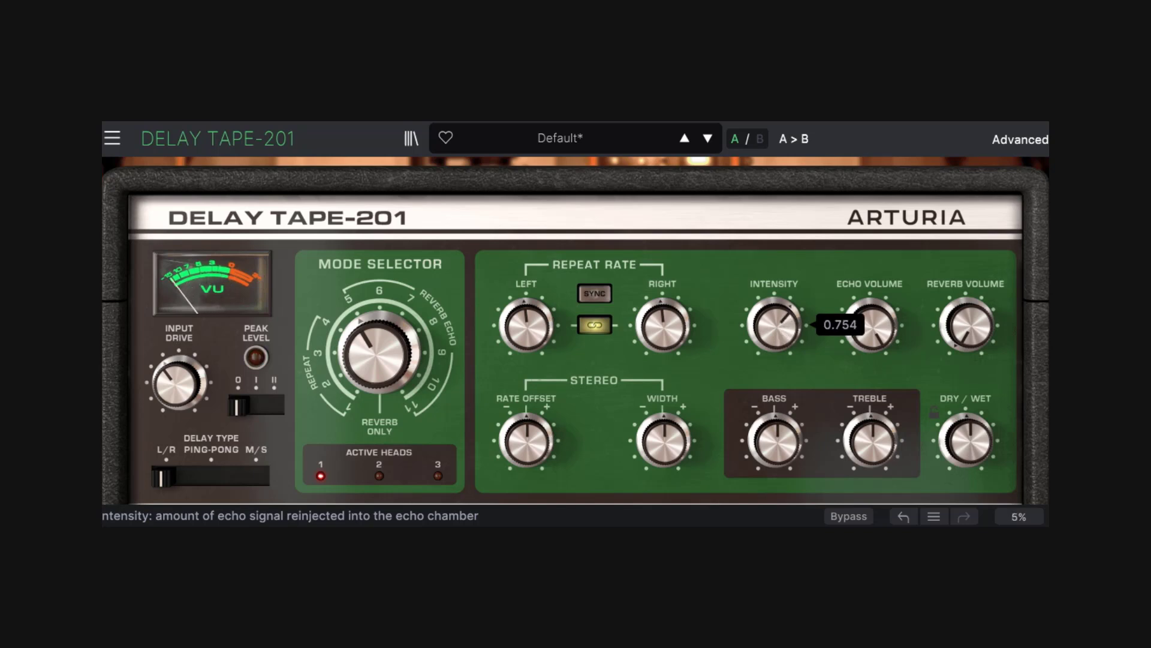
Step: Adjust the Dry/Wet mix, leaving it at 0.500
mouse_move(873, 334)
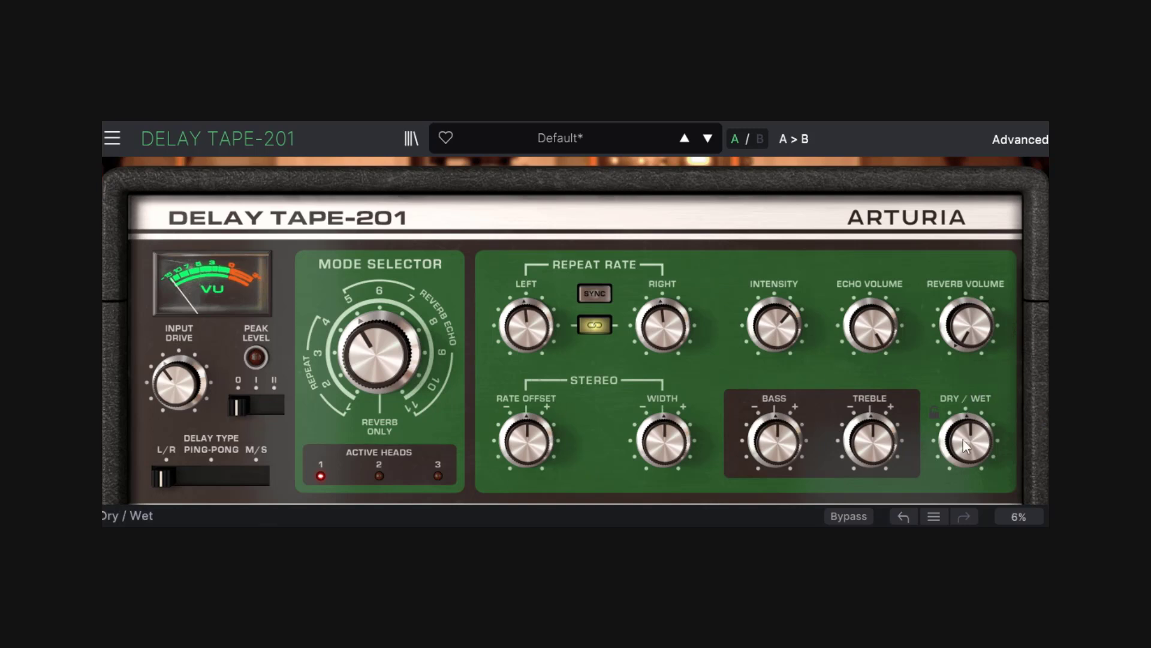
mouse_move(955, 442)
left_click_drag(972, 461, 971, 514)
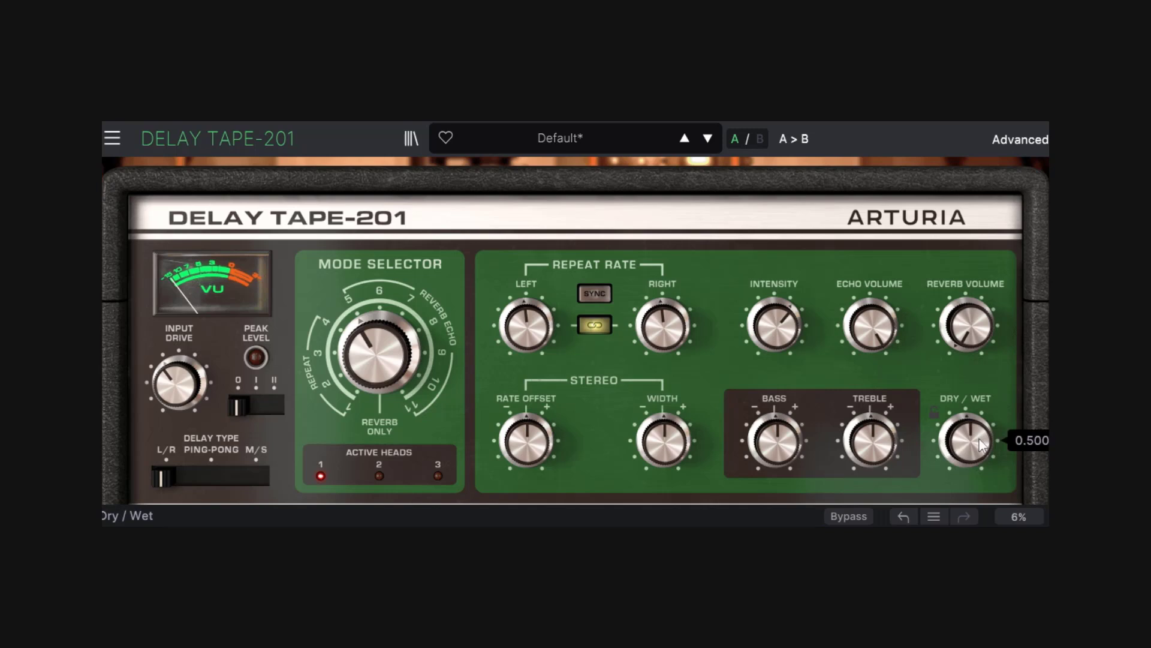
Step: Raise the echo Intensity, turn the Echo Volume fully down, and bring it back up to slightly above 0.632
double_click(980, 434)
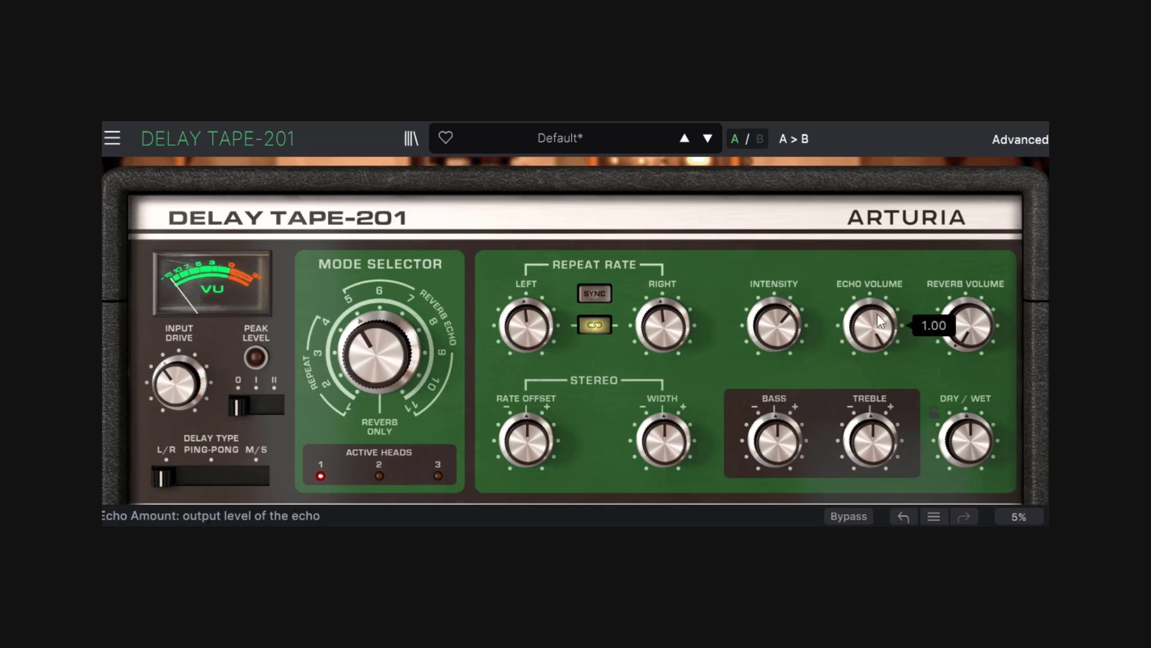
left_click_drag(803, 324, 803, 299)
left_click_drag(865, 336, 866, 367)
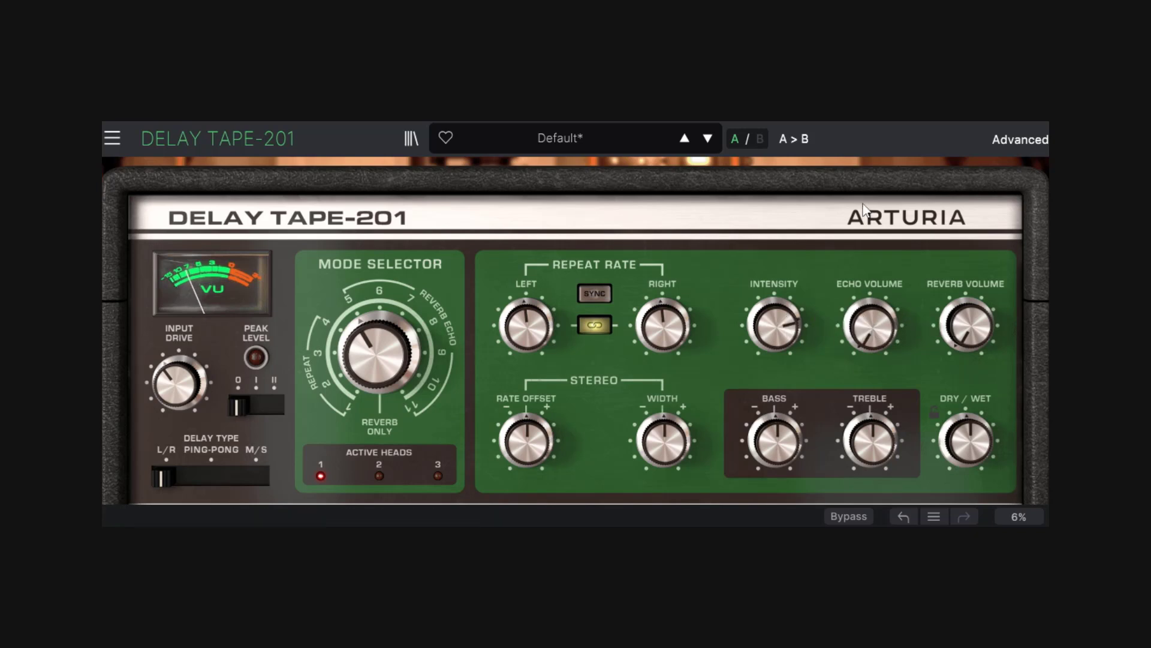
mouse_move(870, 326)
left_mouse_down()
mouse_move(872, 300)
mouse_move(872, 319)
left_mouse_up()
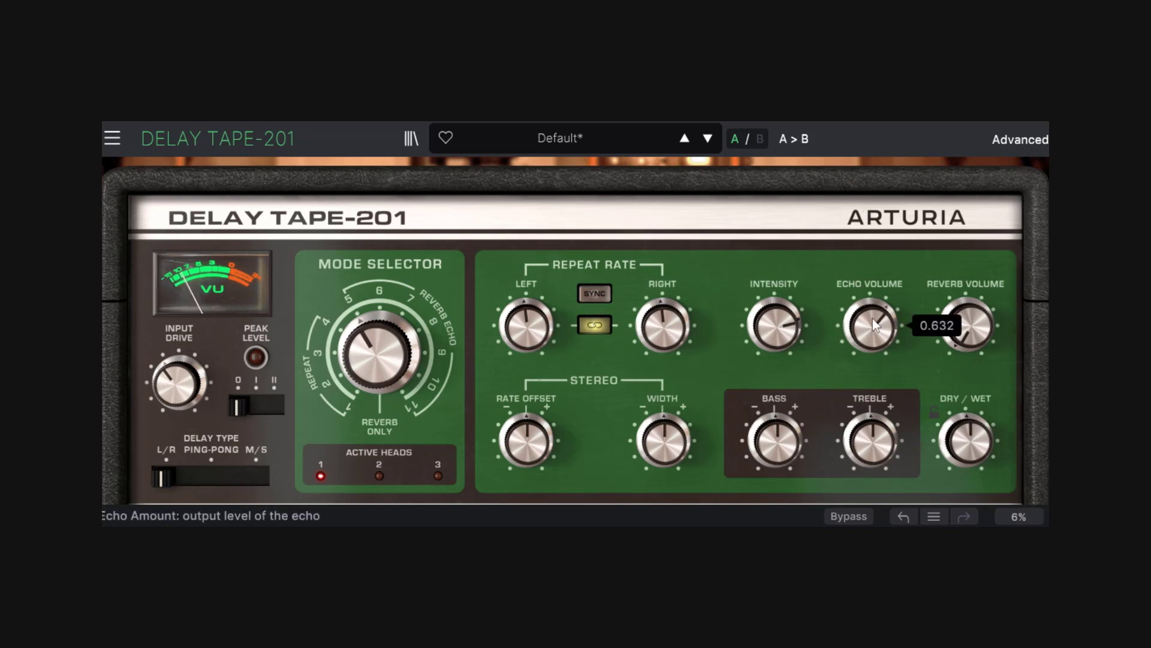
left_click_drag(870, 325, 870, 320)
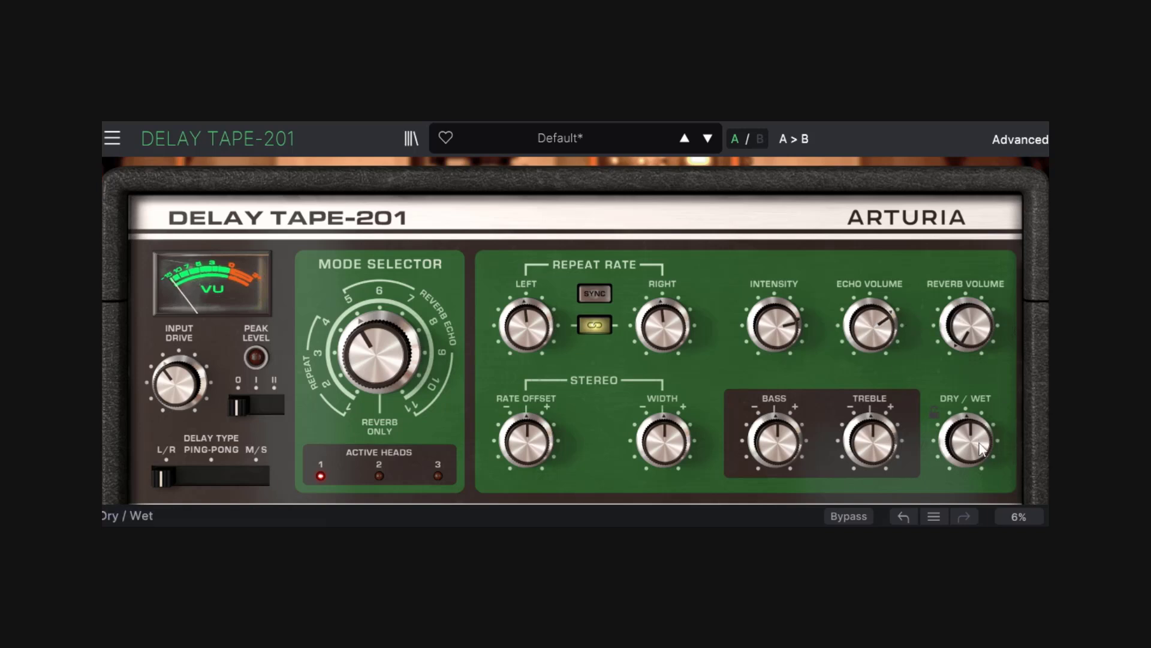
mouse_move(978, 447)
Step: Set the Mode Selector to 9, with the Intensity lowered slightly and the Echo Volume raised to 0.812
left_click_drag(372, 352, 372, 324)
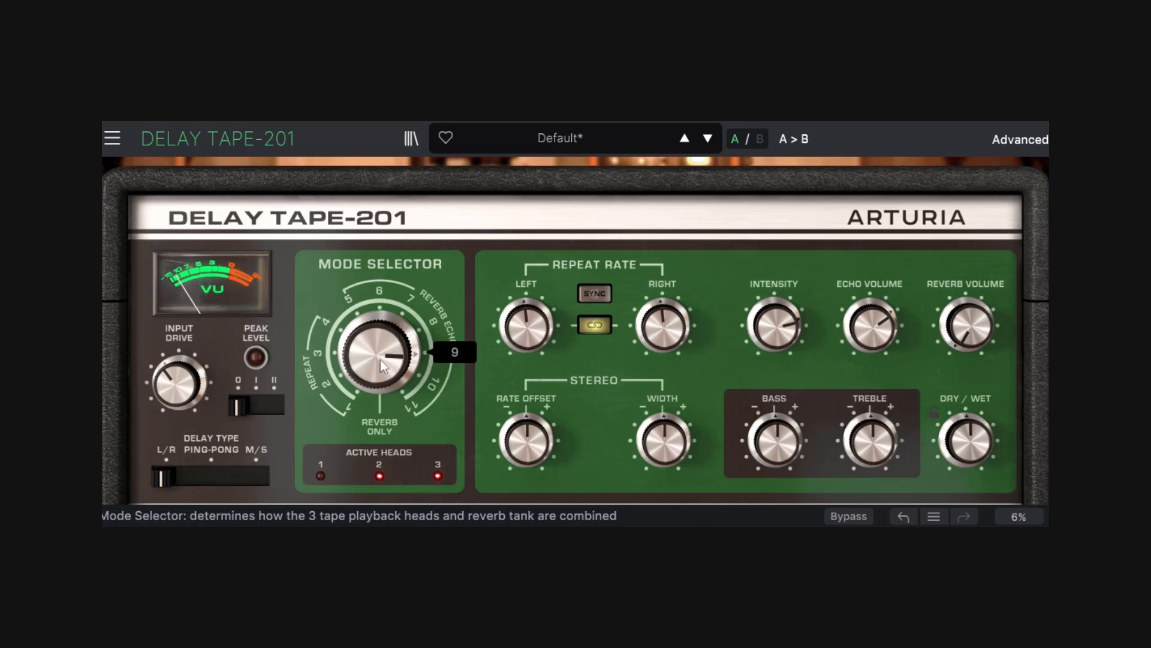
left_click_drag(781, 328, 782, 344)
left_click_drag(870, 333, 872, 322)
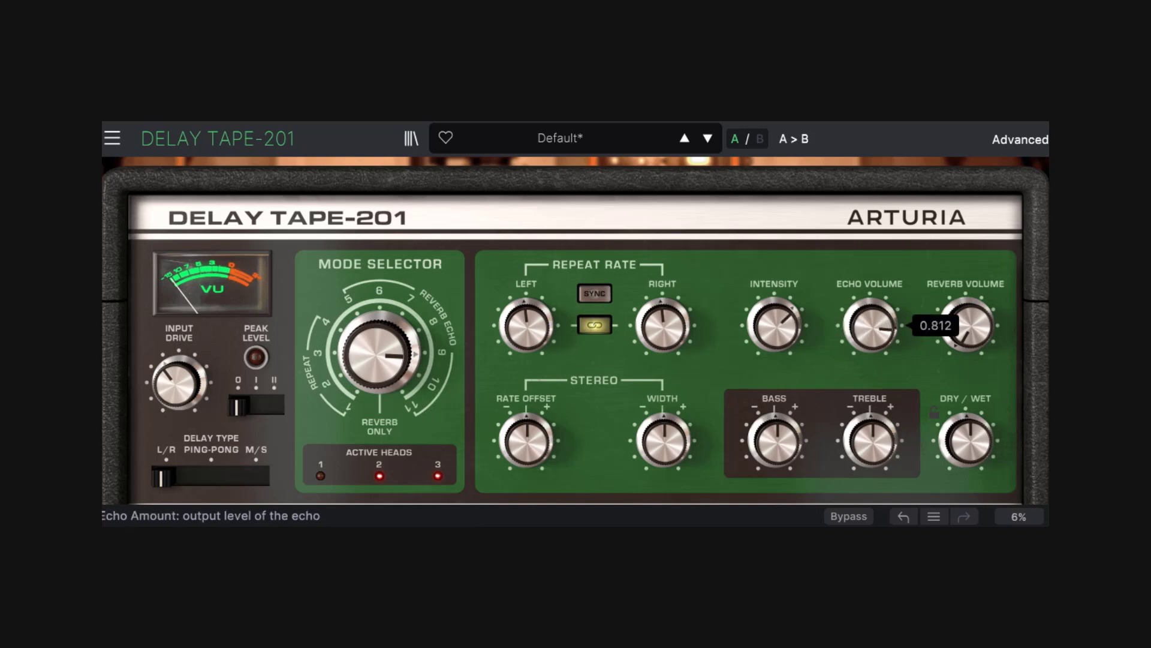
Step: Set the Mode Selector to Reverb Only and sweep the Reverb Volume to maximum, back down, and up to maximum again
left_click_drag(378, 354, 378, 398)
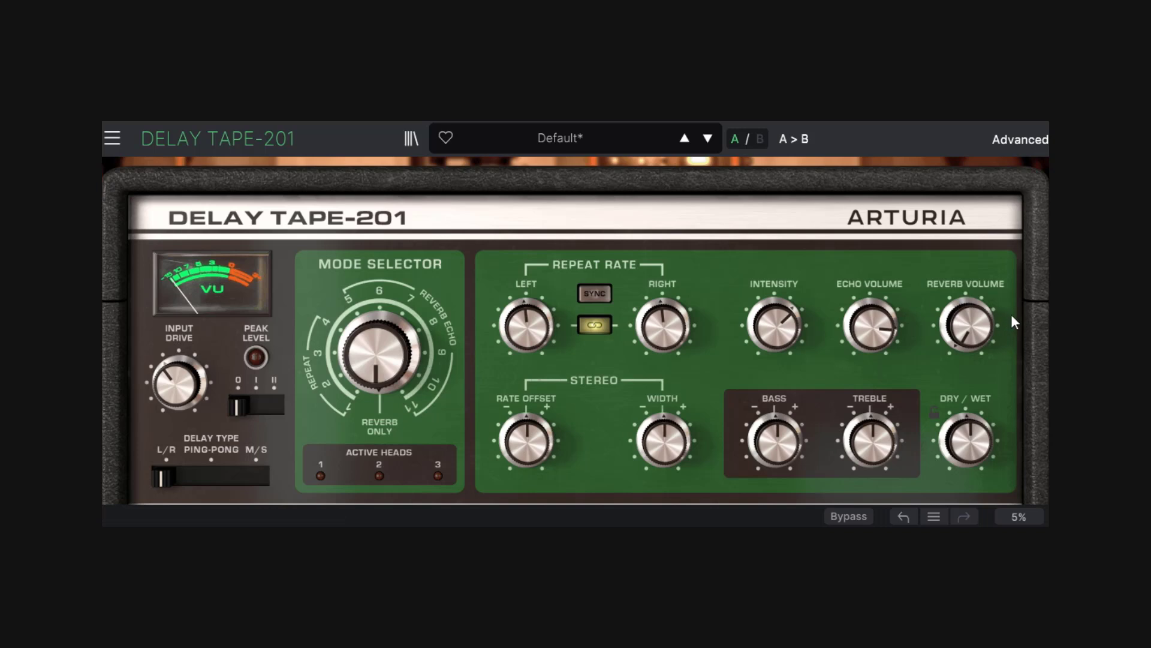
mouse_move(963, 328)
left_click_drag(963, 328, 962, 238)
left_click_drag(981, 331, 981, 422)
left_click_drag(967, 326, 966, 237)
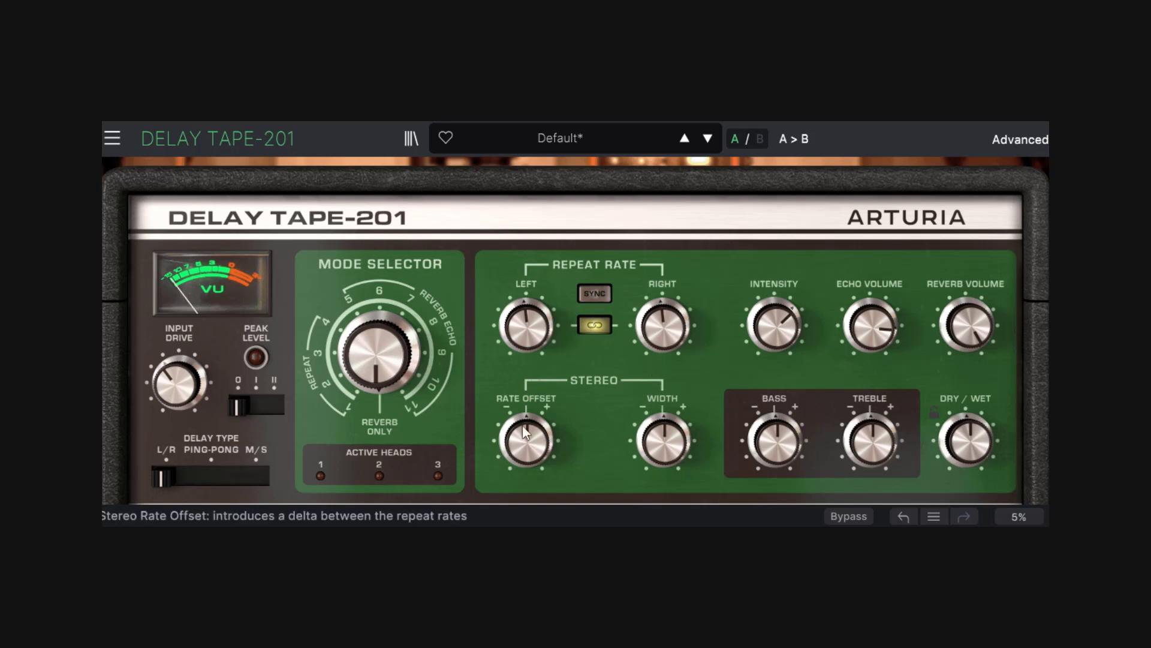
mouse_move(526, 423)
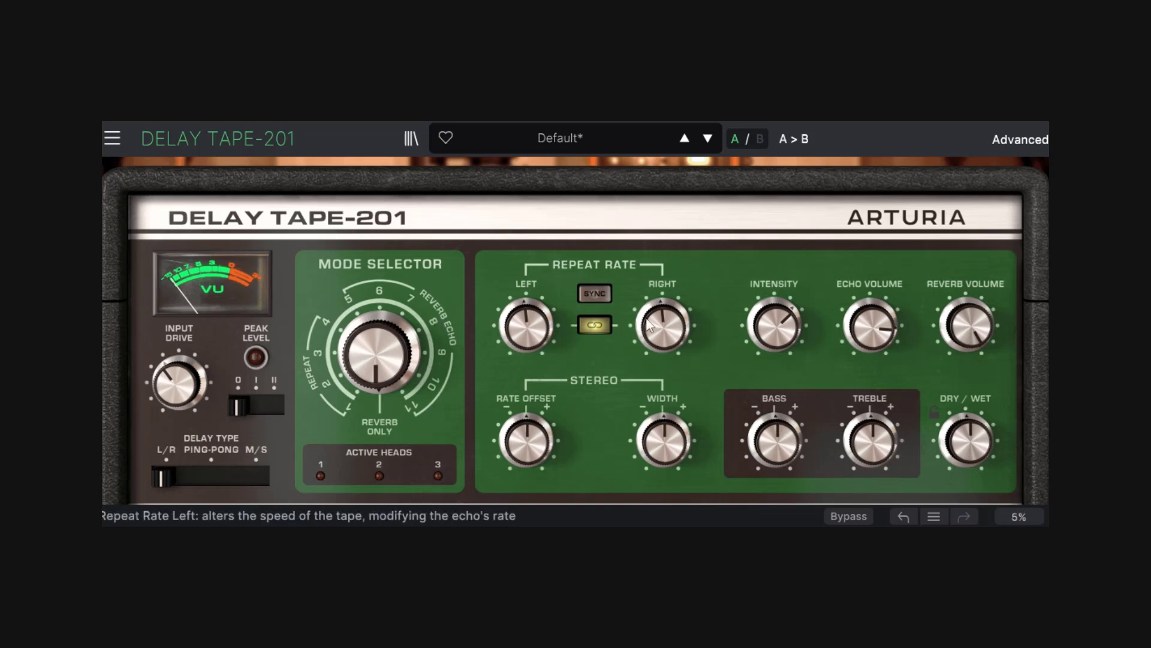
mouse_move(967, 325)
left_mouse_down()
mouse_move(967, 363)
mouse_move(967, 337)
left_mouse_up()
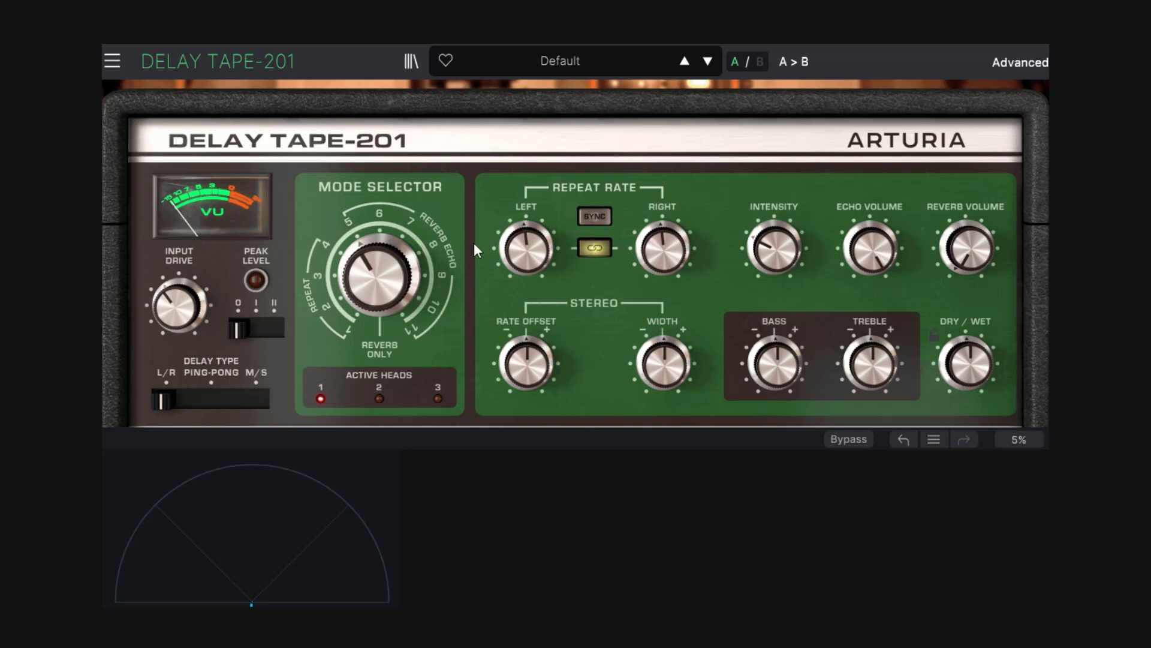
Step: Turn on Sync for the linked left and right Repeat Rate controls
mouse_move(520, 249)
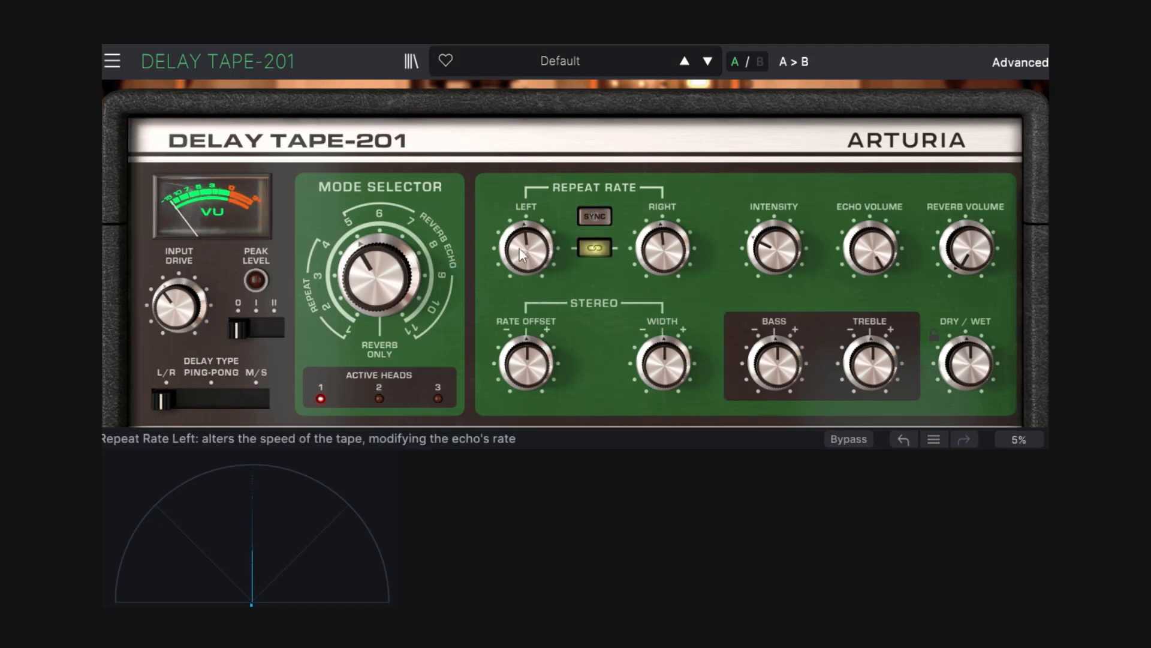
left_click(595, 222)
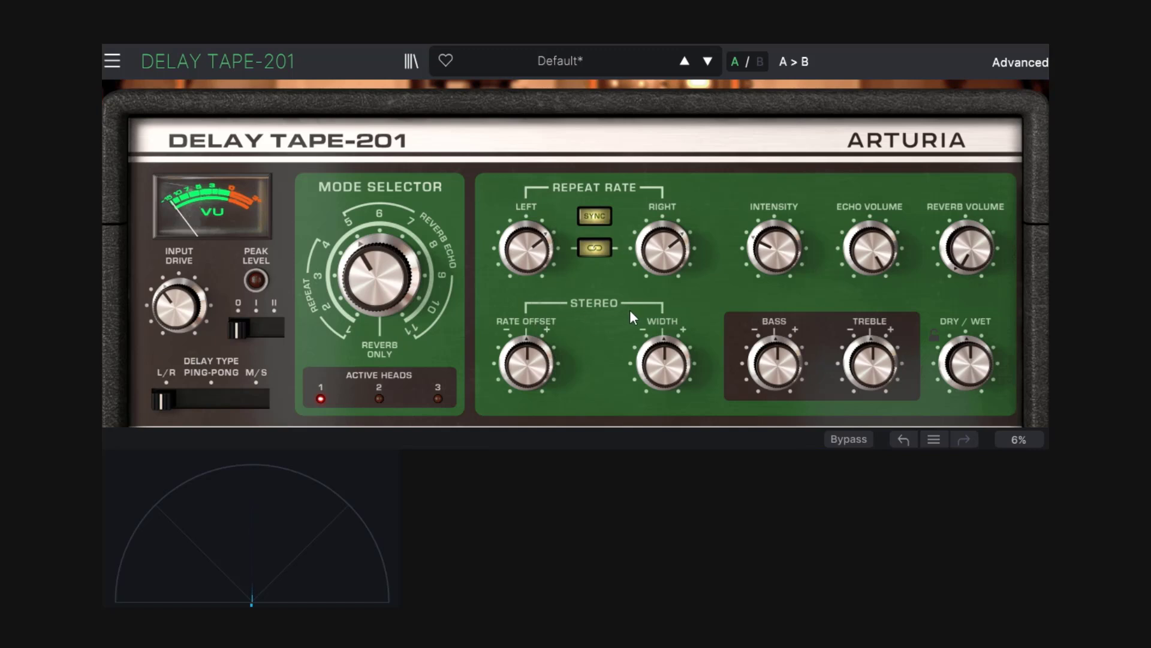
mouse_move(658, 363)
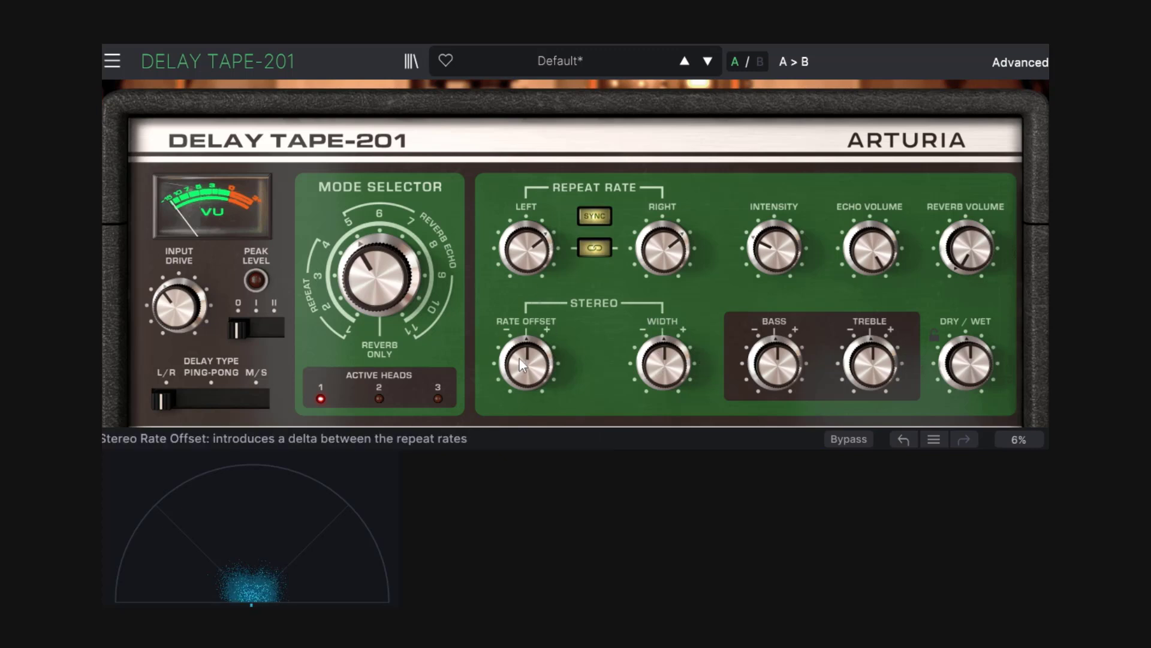
mouse_move(520, 361)
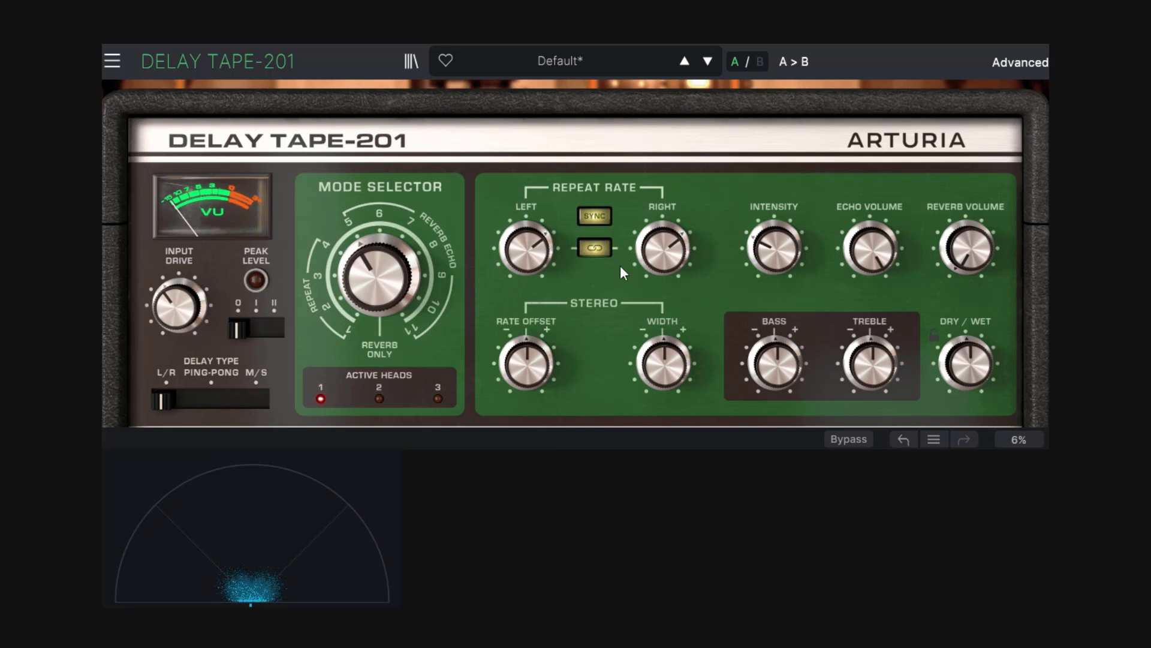
mouse_move(672, 257)
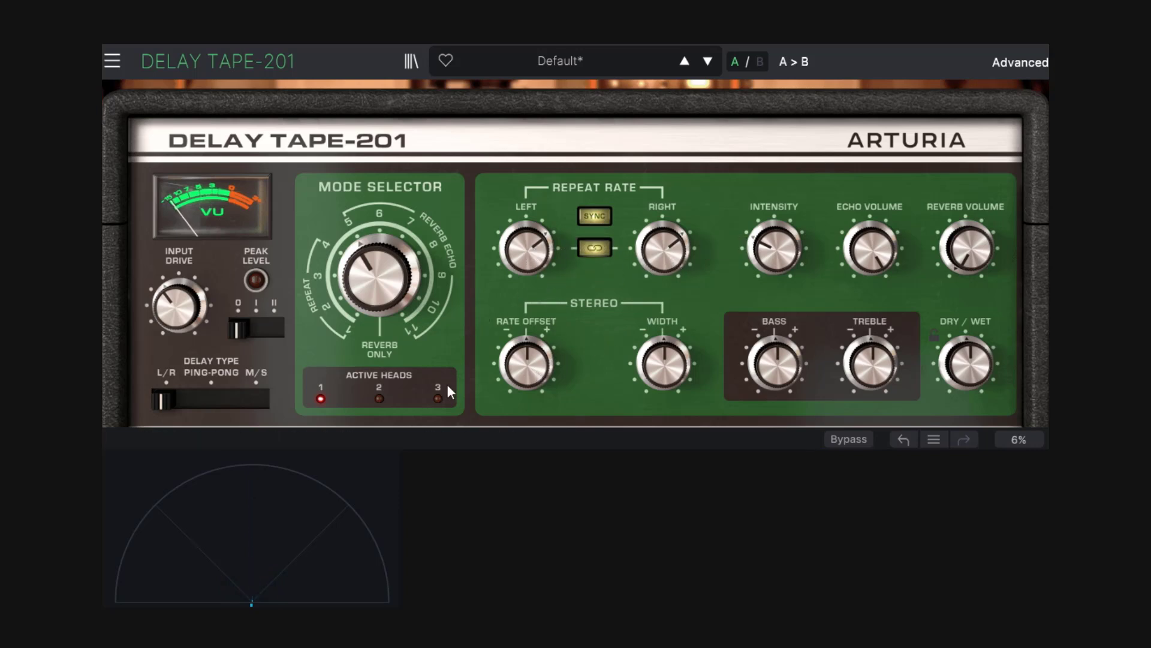
Step: Sweep the Stereo Rate Offset up through 0.092 to maximum and down to minimum, and reset it to its centre default
left_click_drag(522, 378, 528, 380)
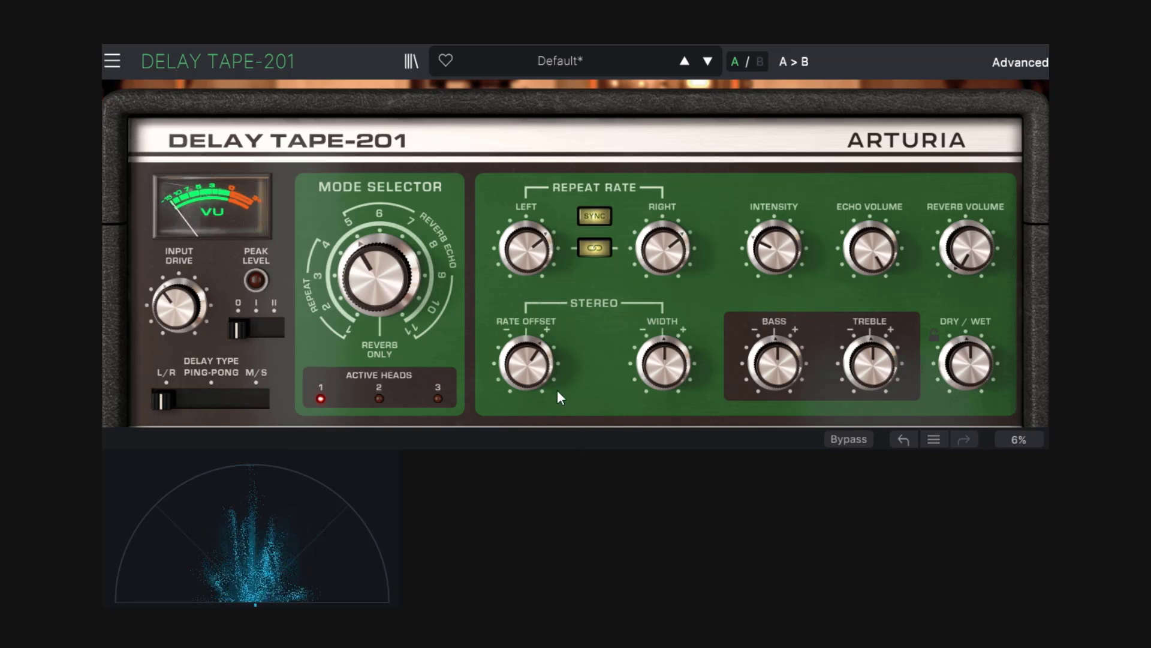
mouse_move(530, 374)
left_click_drag(531, 375, 531, 376)
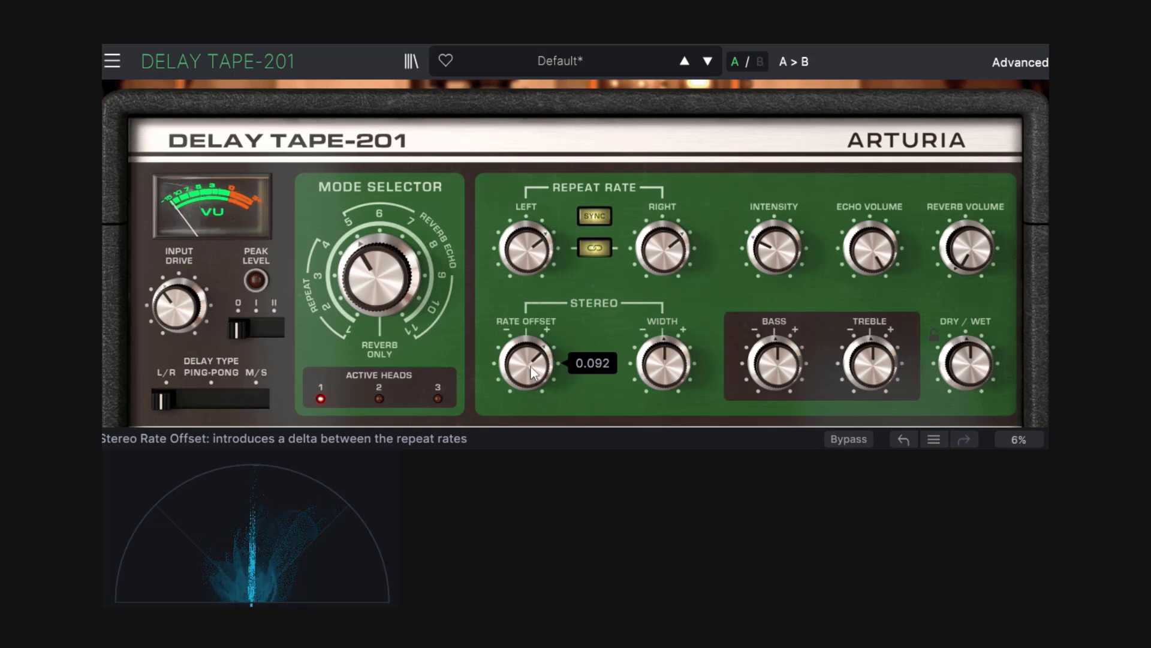
left_click_drag(537, 375, 535, 358)
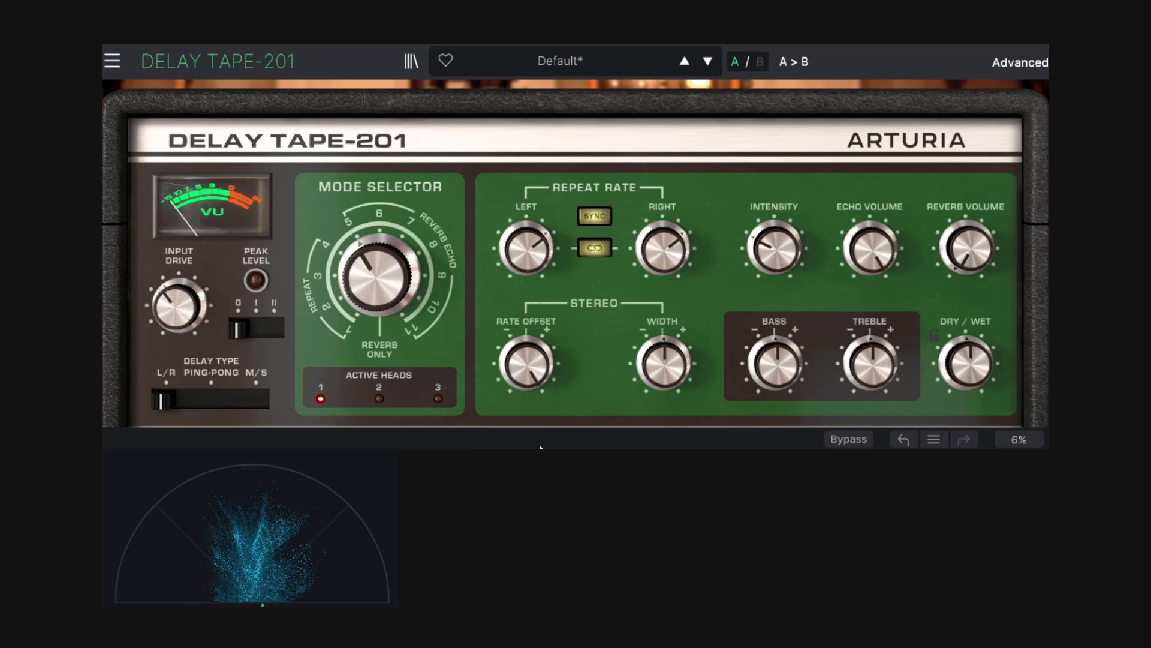
left_click_drag(527, 367, 544, 339)
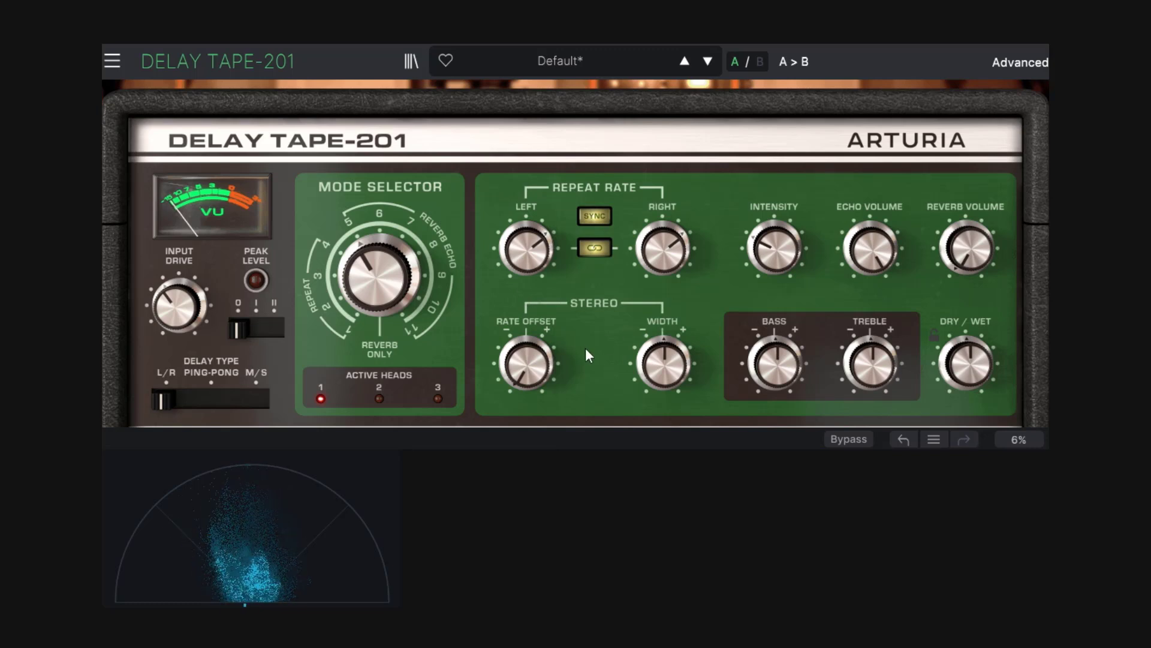
double_click(516, 365)
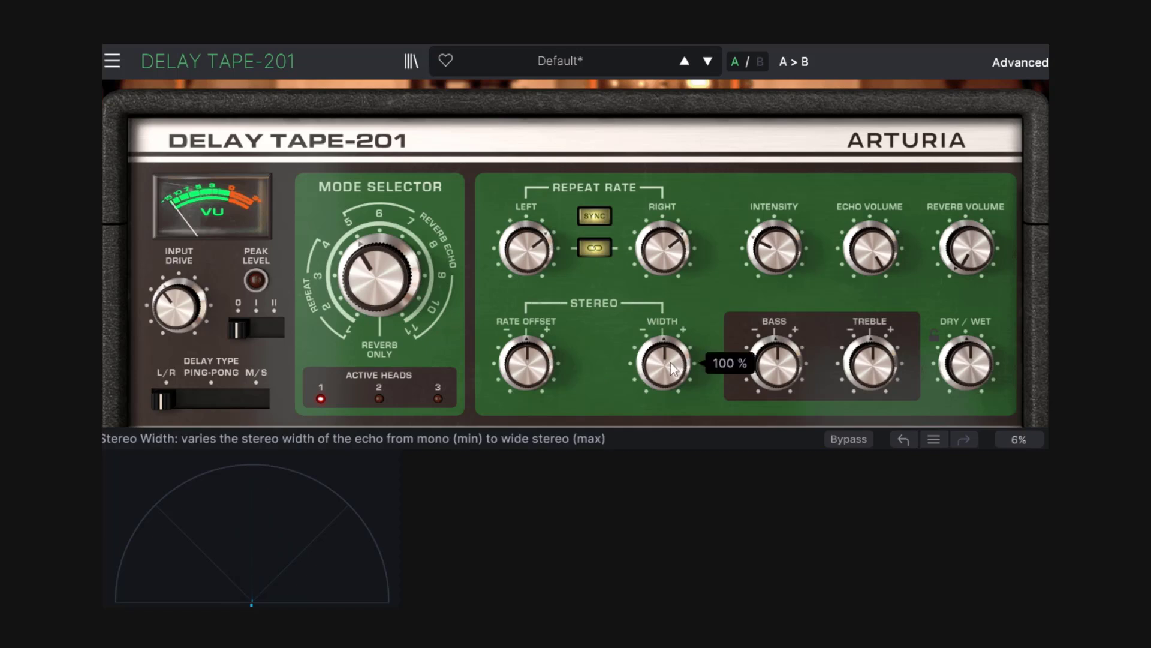
Step: Raise the Stereo Rate Offset slightly above centre and widen the Stereo Width to 200 %
left_click_drag(526, 363, 527, 355)
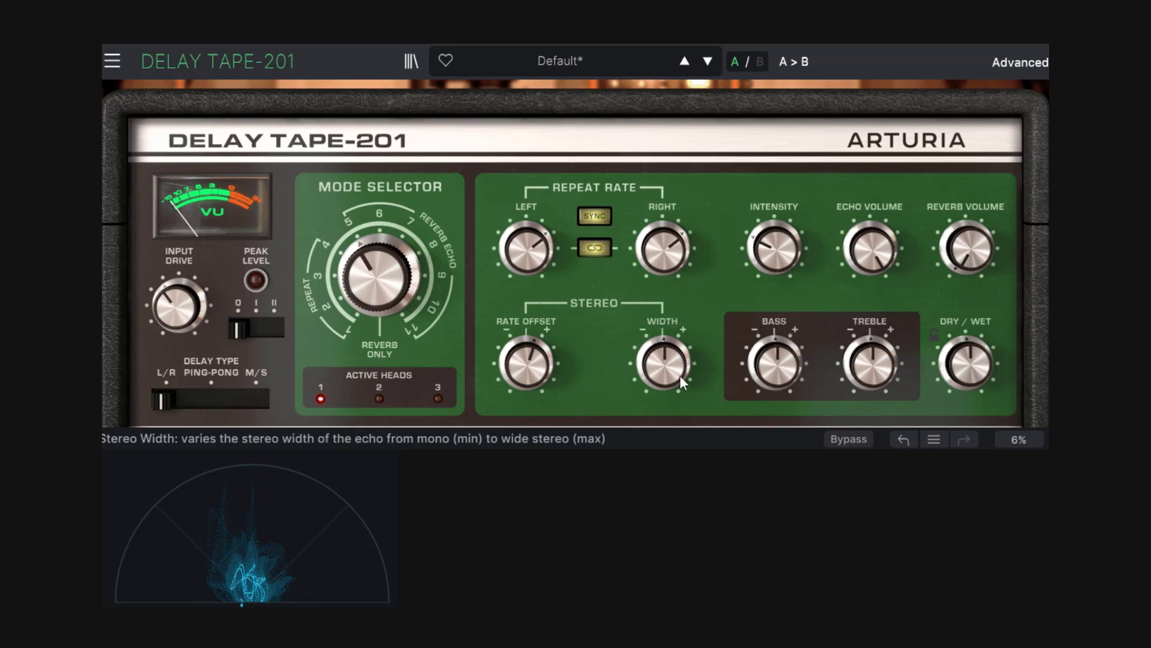
mouse_move(675, 372)
left_click_drag(664, 363, 664, 332)
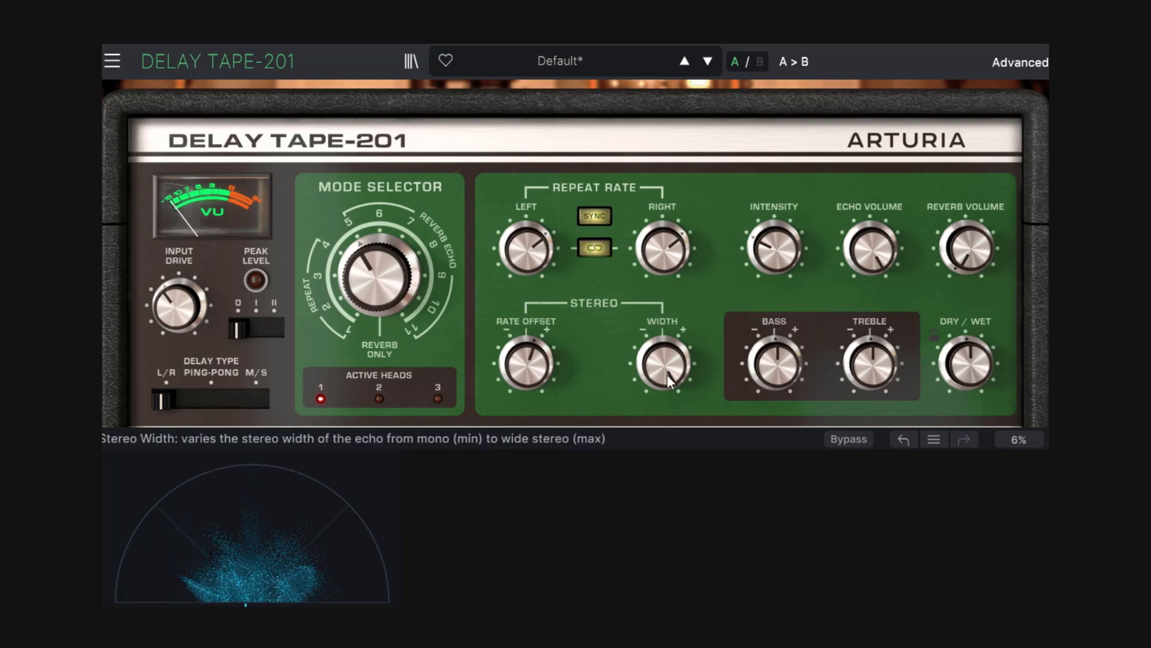
mouse_move(665, 374)
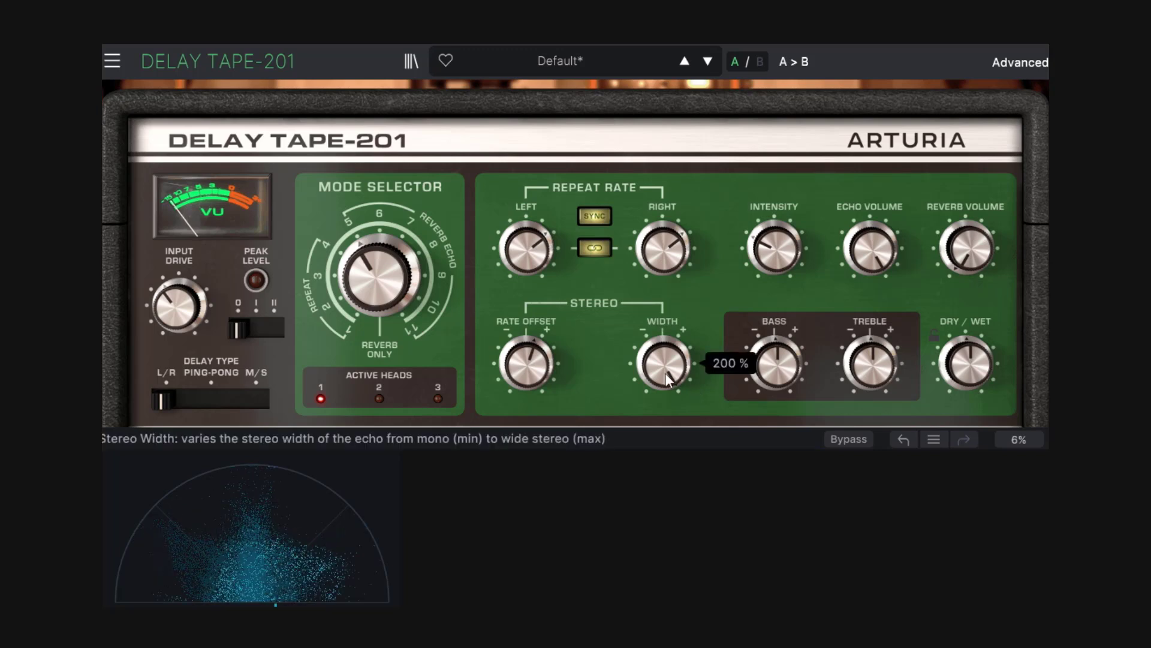
Step: Compare Stereo Width settings by switching between 100 %, 200 % and minimum, and reset the width to its default
double_click(668, 379)
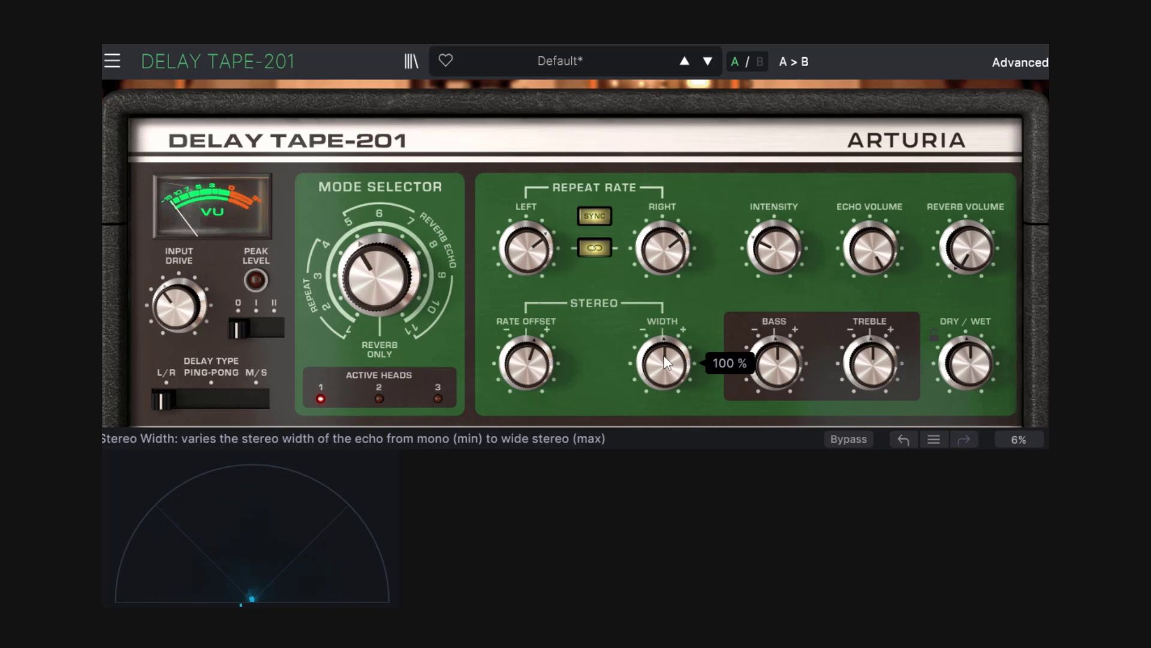
left_click_drag(662, 362, 663, 303)
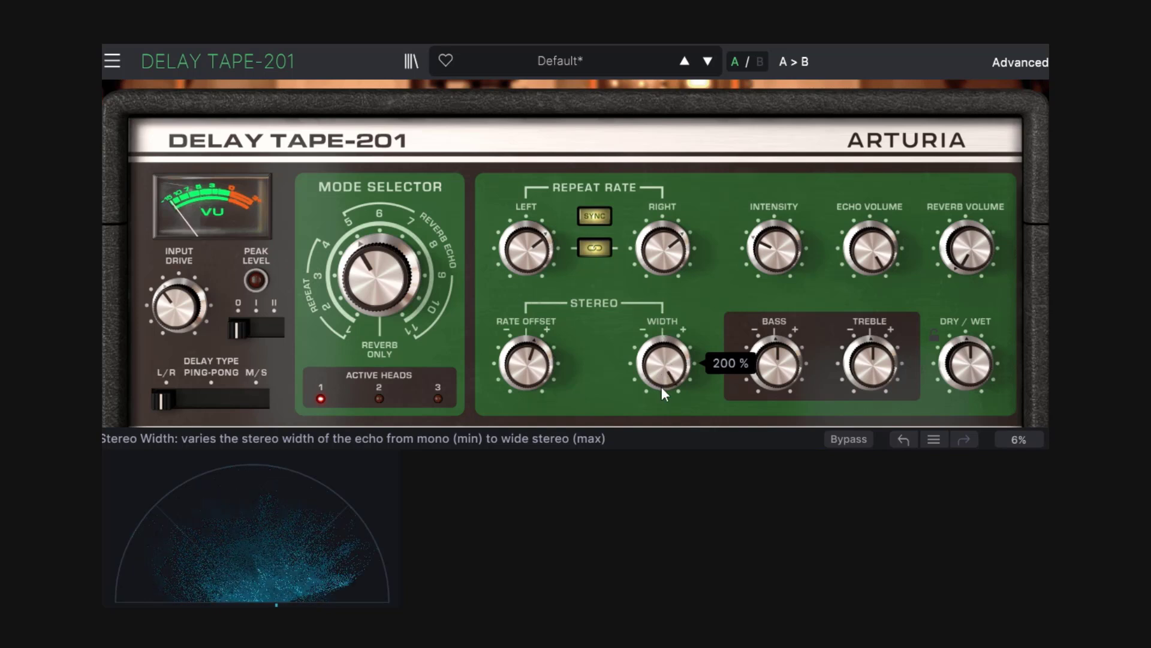
left_click_drag(661, 381, 672, 393)
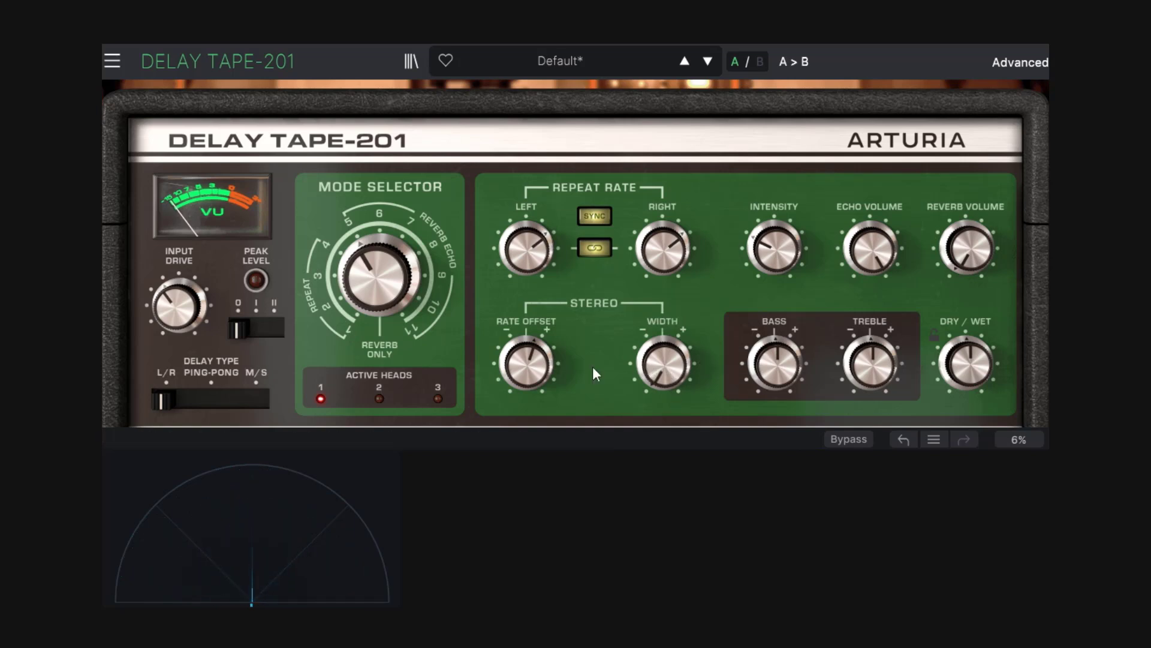
left_click_drag(677, 368, 678, 339)
double_click(677, 368)
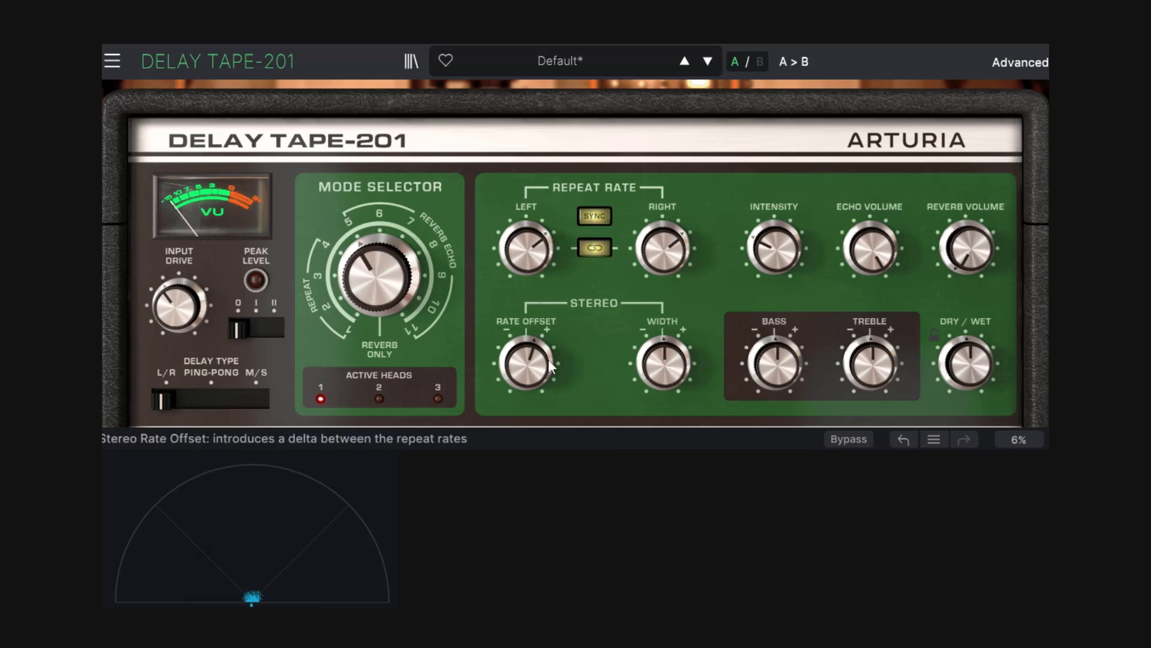
Step: Raise the Stereo Rate Offset to about 0.102 and reduce the Stereo Width
left_click_drag(537, 367, 536, 357)
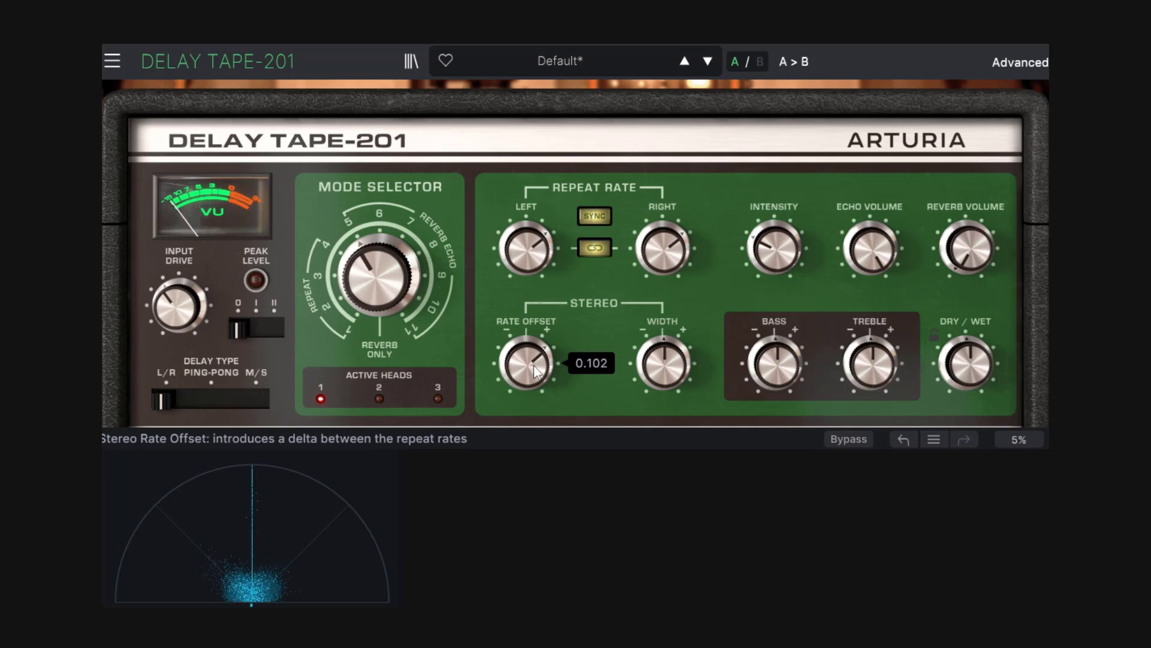
left_click_drag(668, 377, 668, 394)
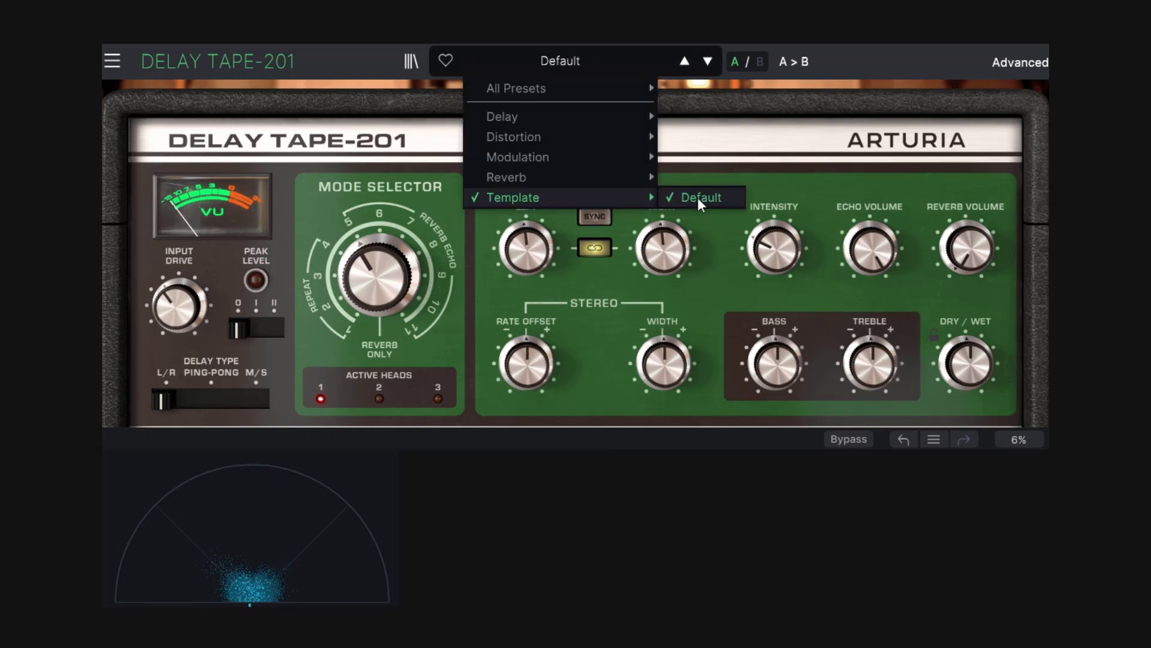
Step: Reload the Default preset from the Template category and switch the Delay Type to Ping-Pong
left_click(697, 197)
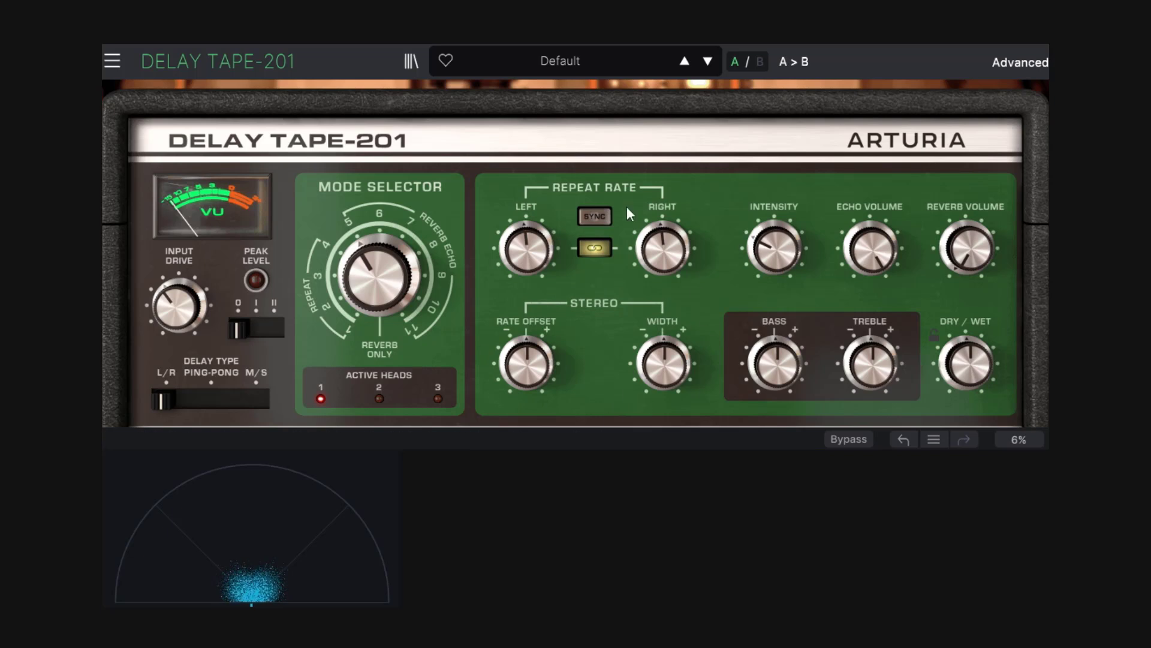
mouse_move(164, 402)
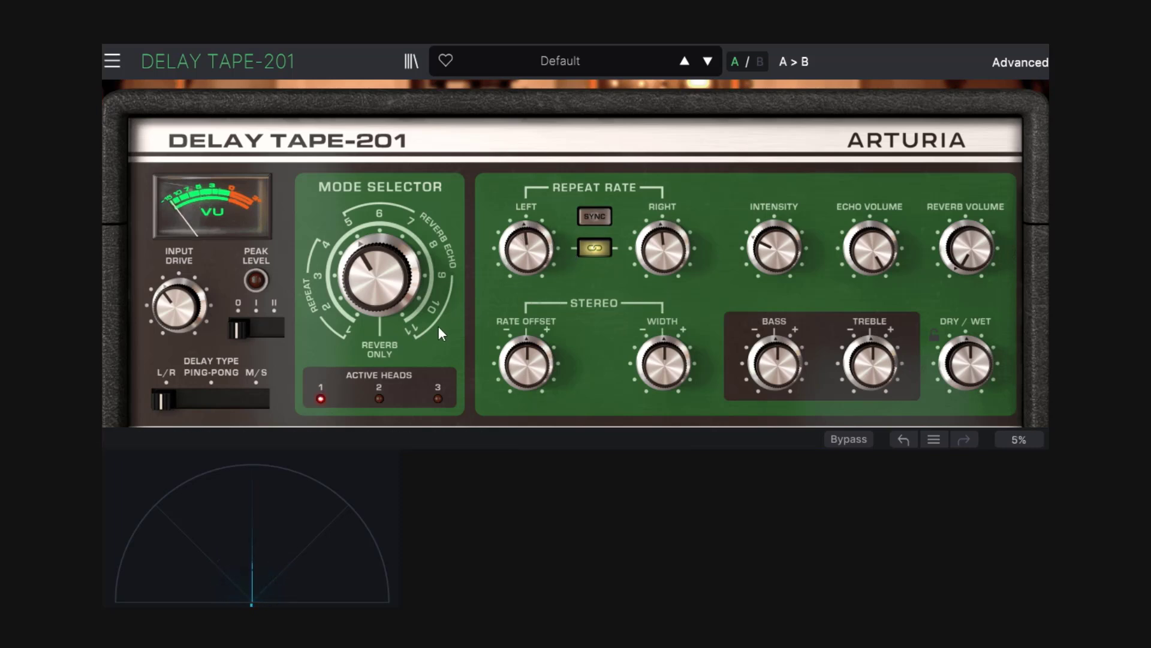
left_click(211, 399)
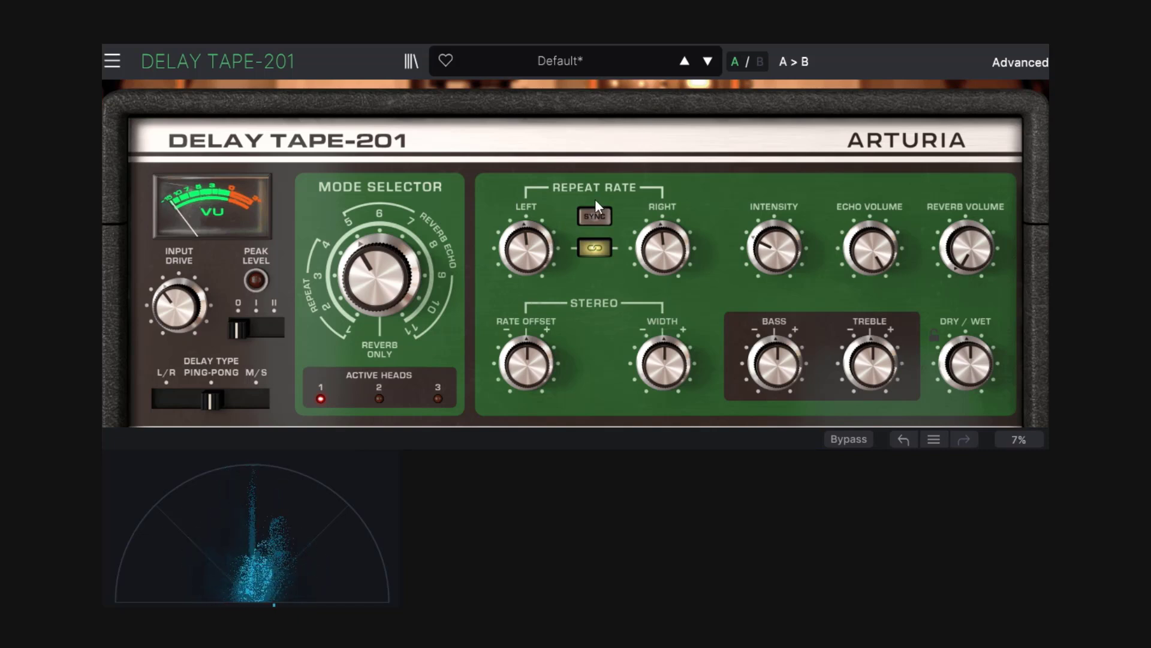
Step: Turn on Repeat Rate Sync and raise the Stereo Rate Offset slightly above centre for the ping-pong delay
left_click(582, 220)
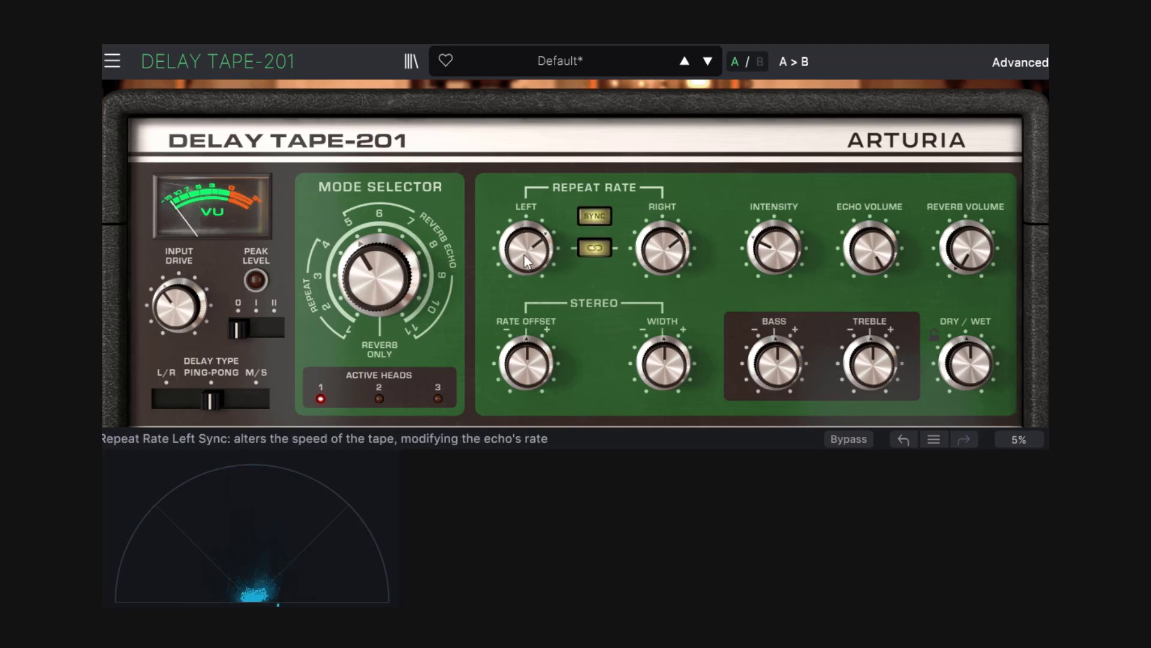
mouse_move(529, 258)
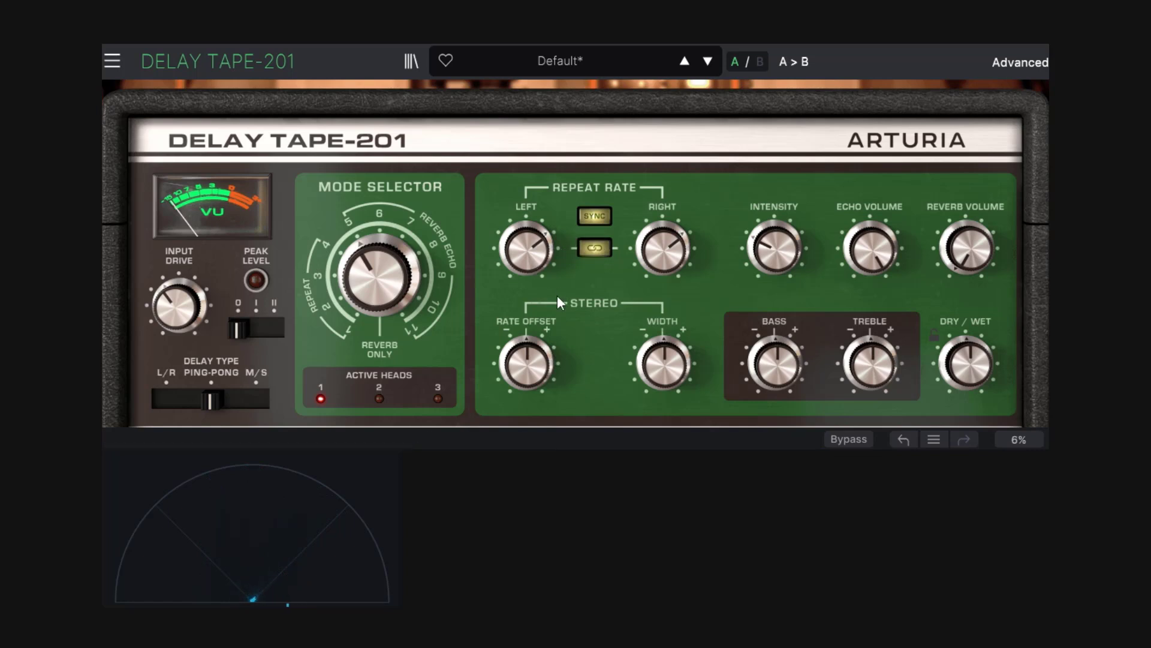
left_click_drag(537, 359, 538, 343)
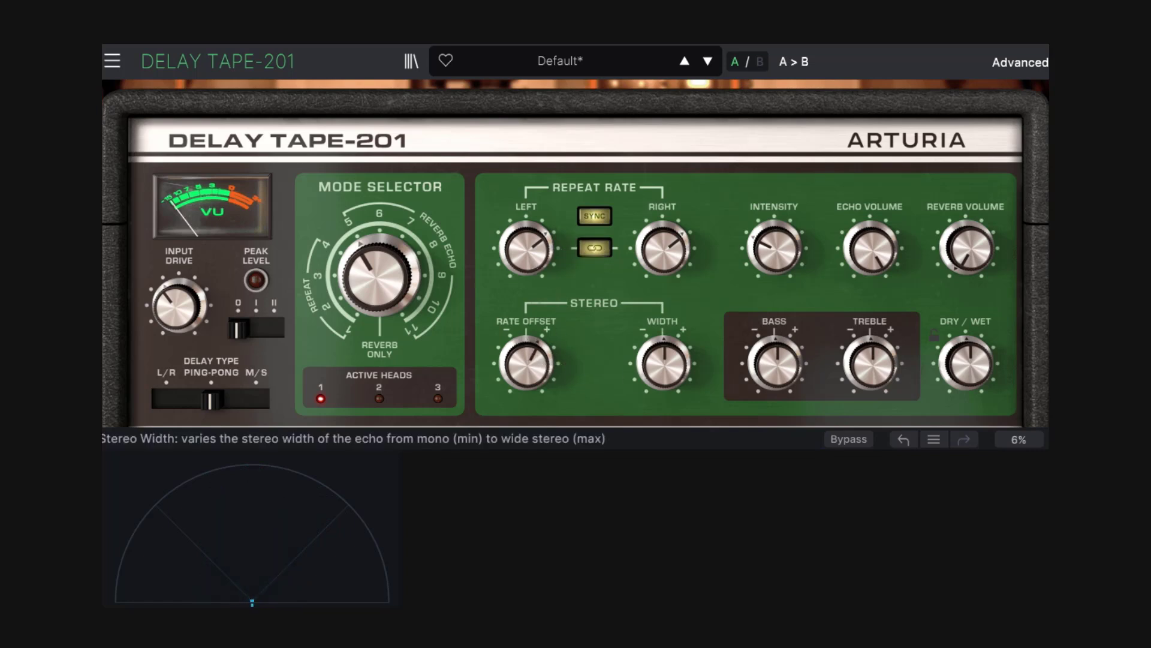
Step: Raise the Stereo Width of the ping-pong delay, and reload the Default preset
left_click_drag(653, 369, 652, 362)
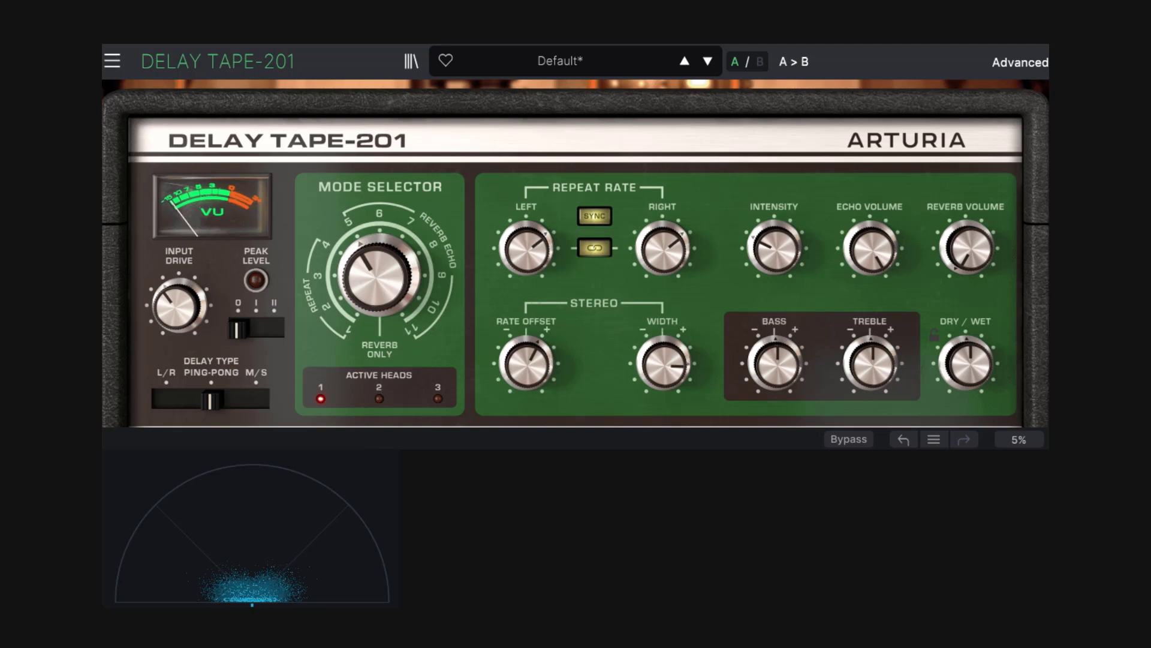
left_click(553, 70)
mouse_move(549, 198)
left_click(680, 198)
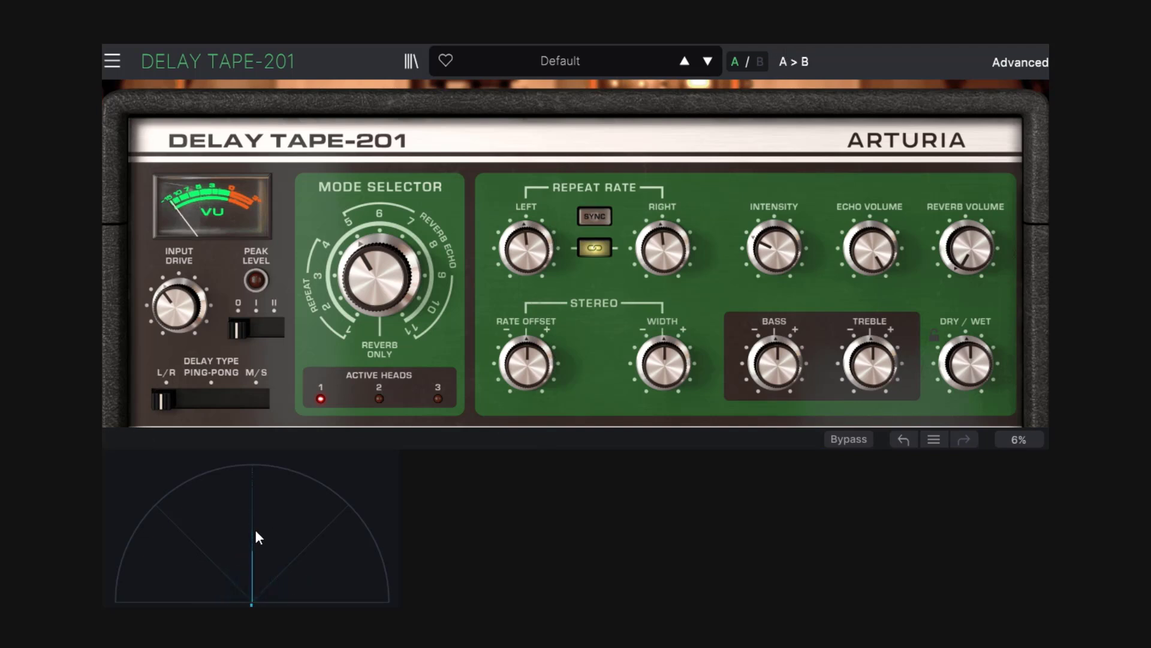
Step: Switch the Delay Type to M/S, then lower Dry/Wet to its minimum and reset it to the default
left_click(155, 400)
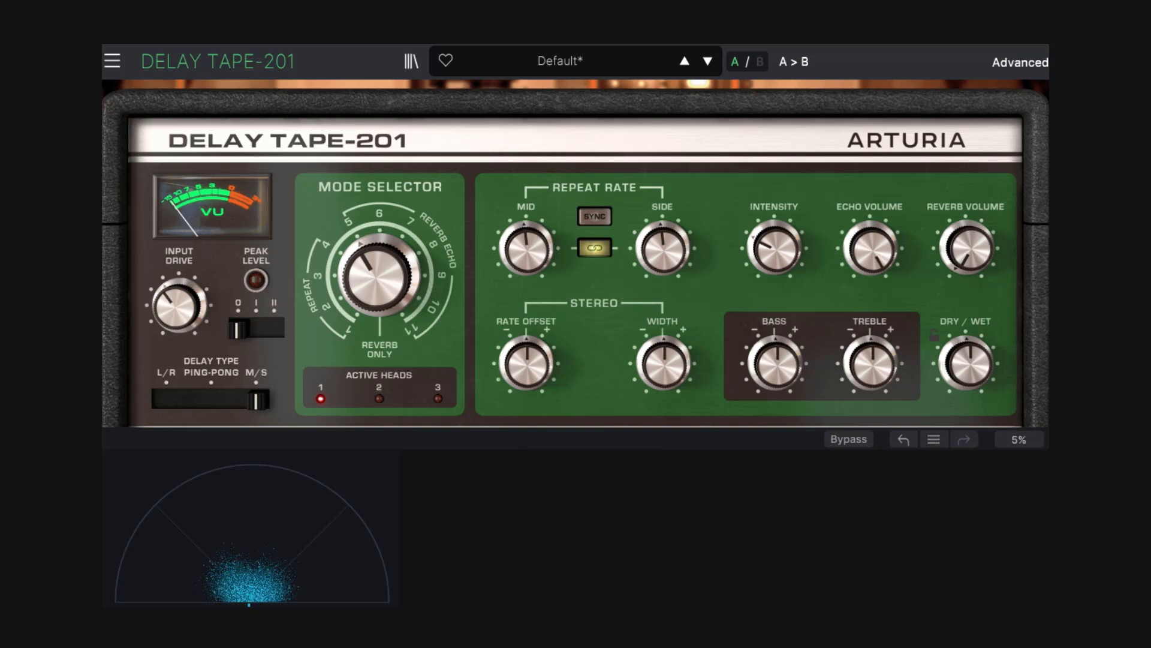
left_click_drag(987, 375, 987, 450)
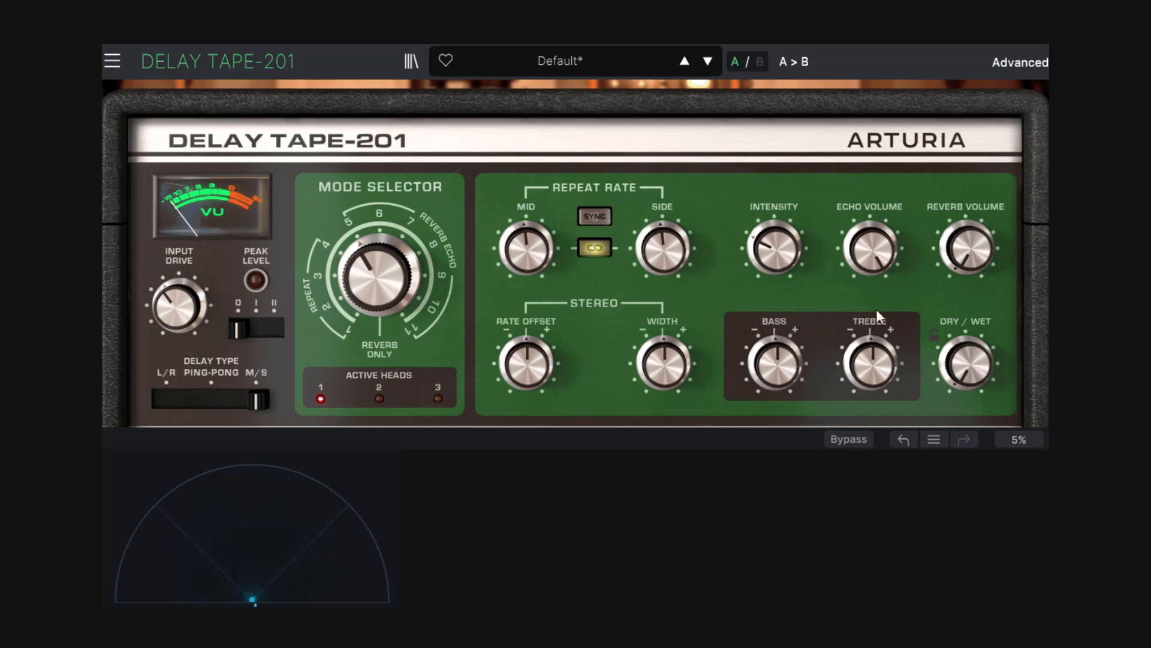
double_click(971, 366)
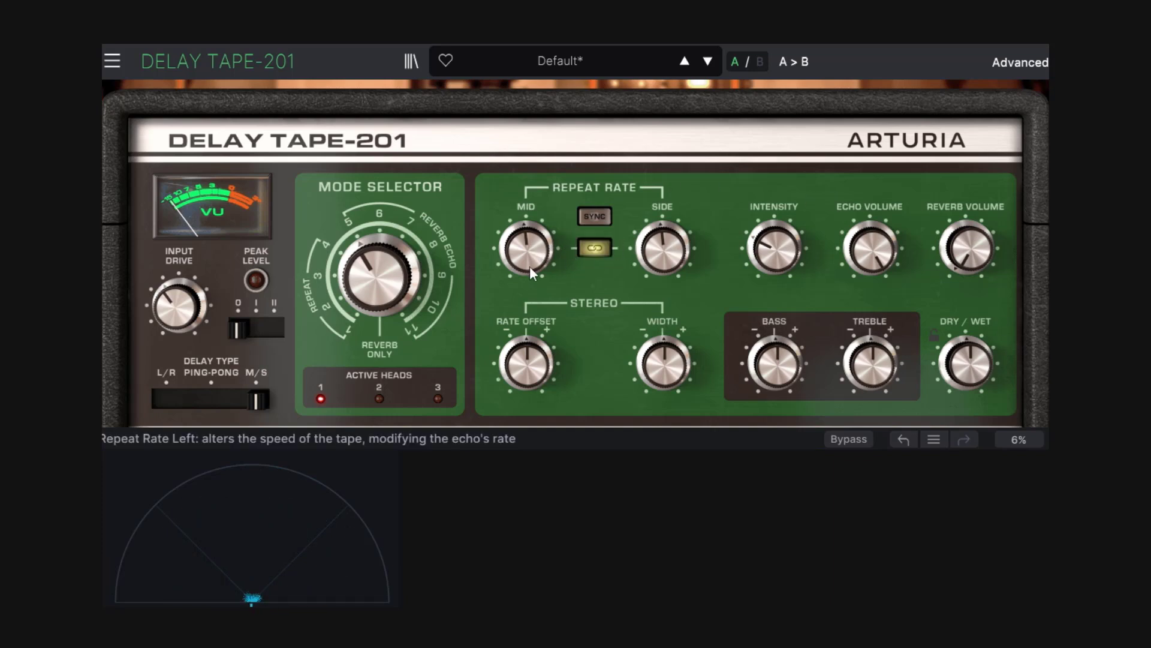
Step: Unlink the Mid and Side Repeat Rates with Sync turned on, and set the Side rate to 1/2
mouse_move(530, 263)
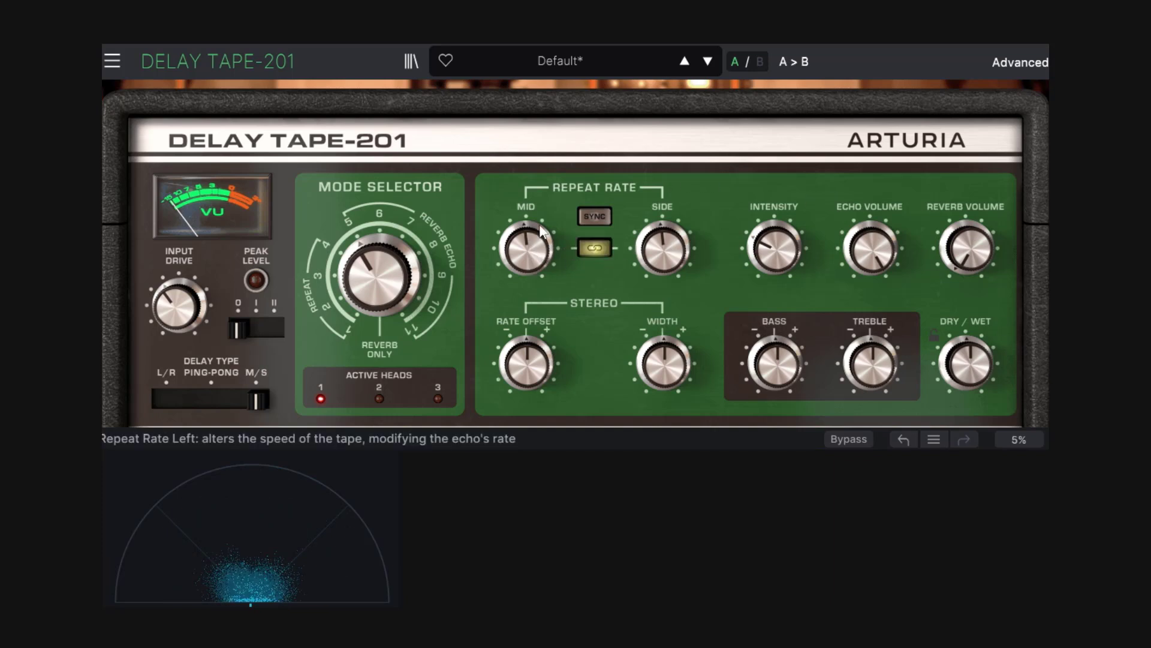
left_click(595, 247)
left_click(599, 215)
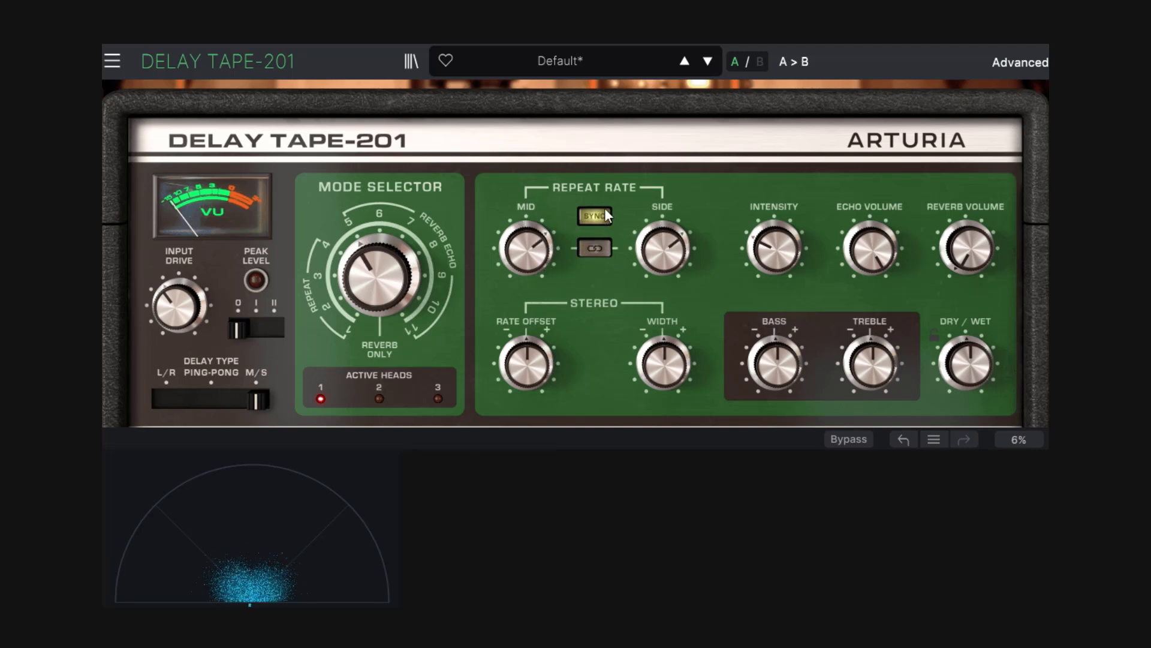
mouse_move(542, 258)
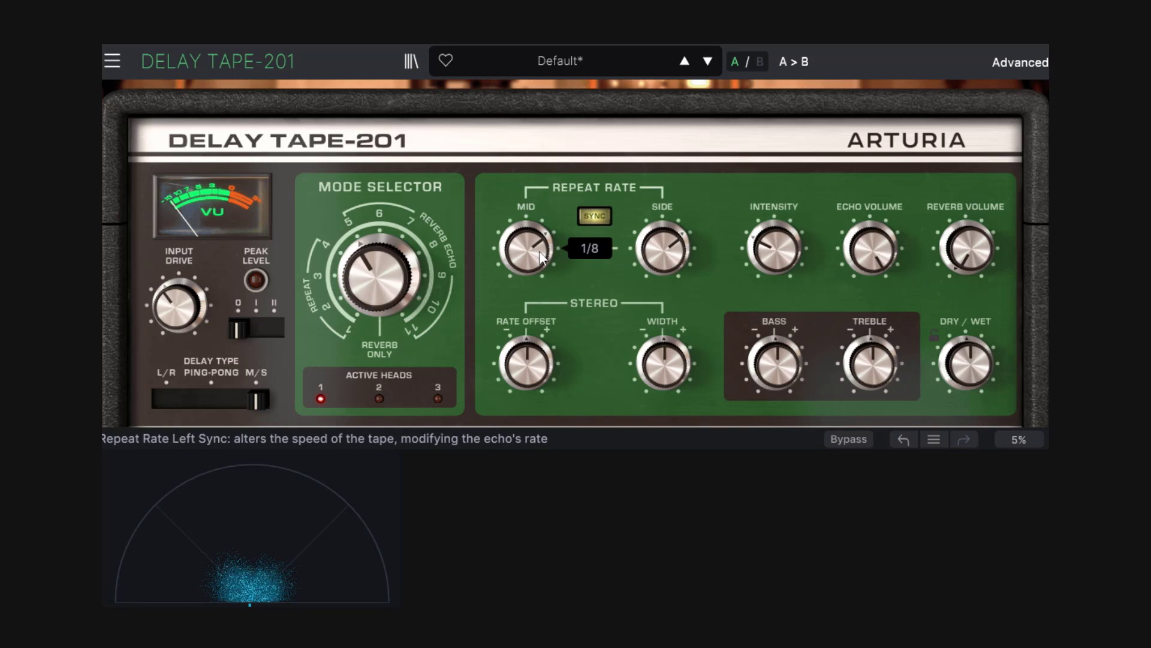
left_click_drag(663, 249, 664, 282)
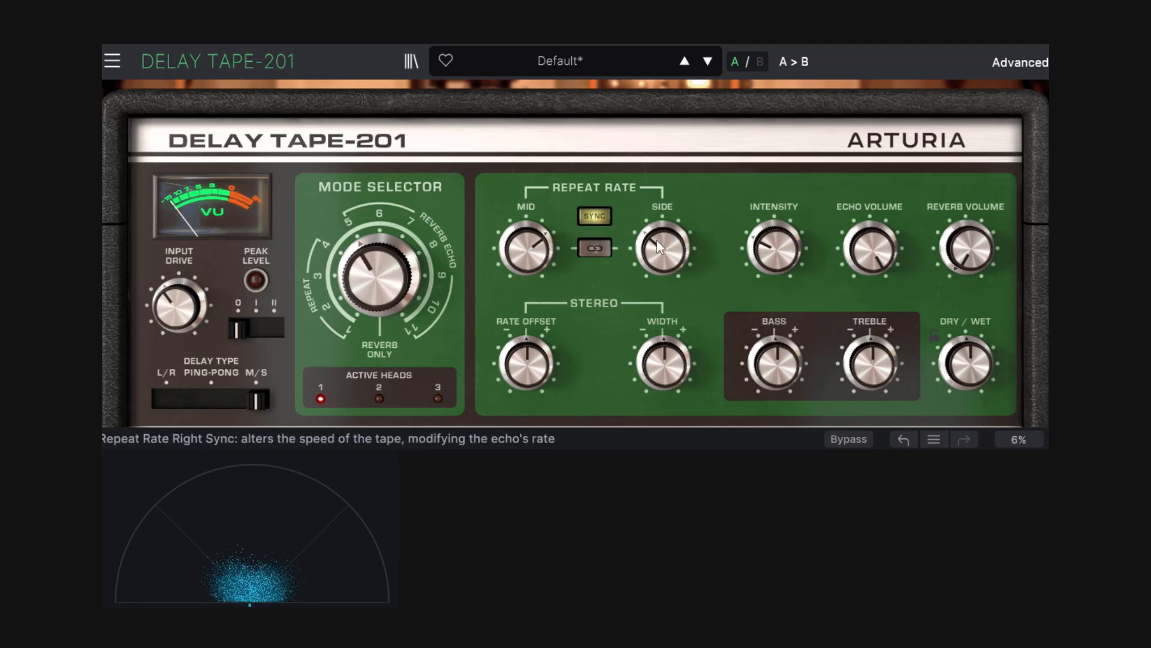
Step: Raise the Intensity and readjust the synced Repeat Rates, lowering Mid and raising Side
left_click_drag(778, 255, 778, 154)
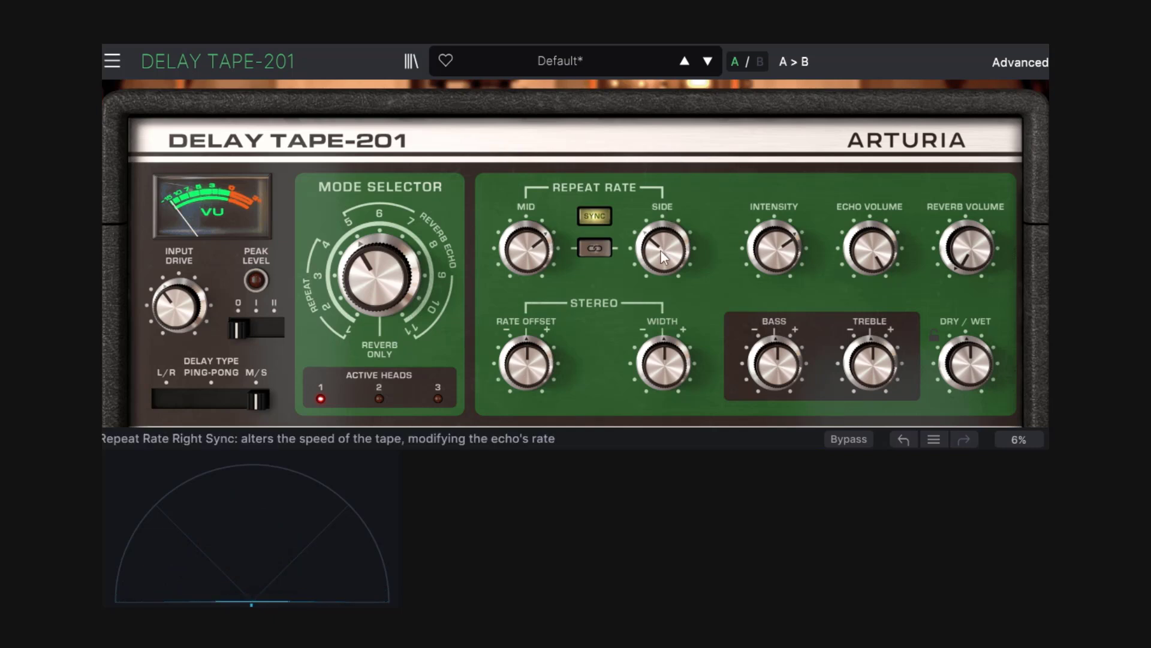
mouse_move(548, 252)
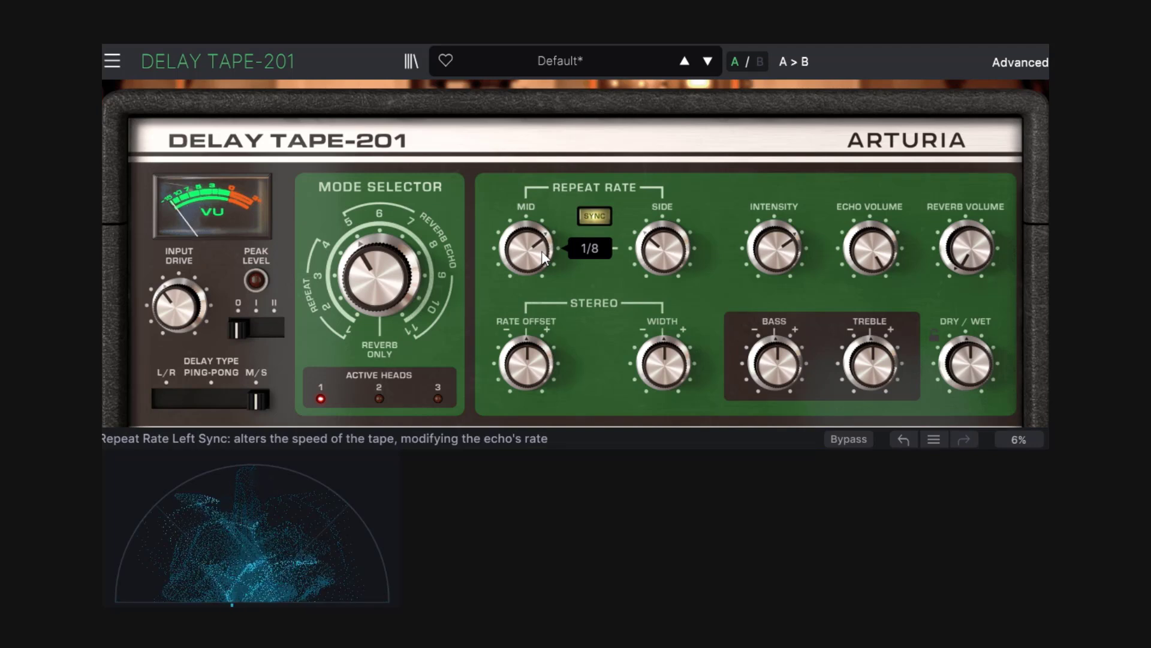
mouse_move(680, 252)
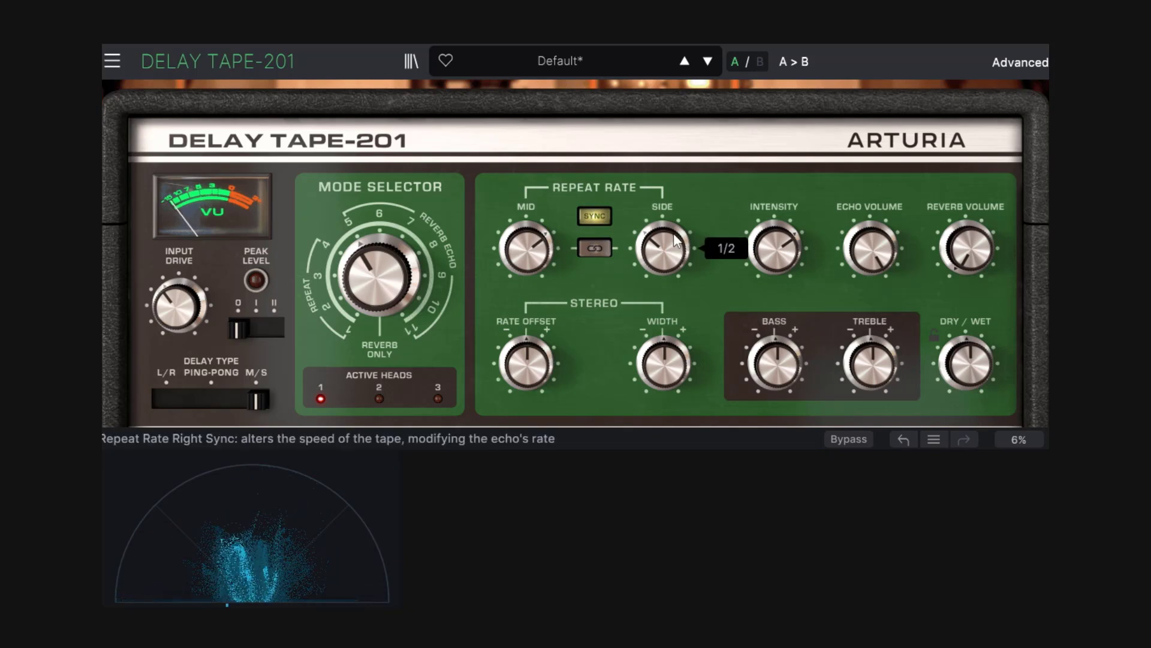
left_click_drag(531, 245, 532, 261)
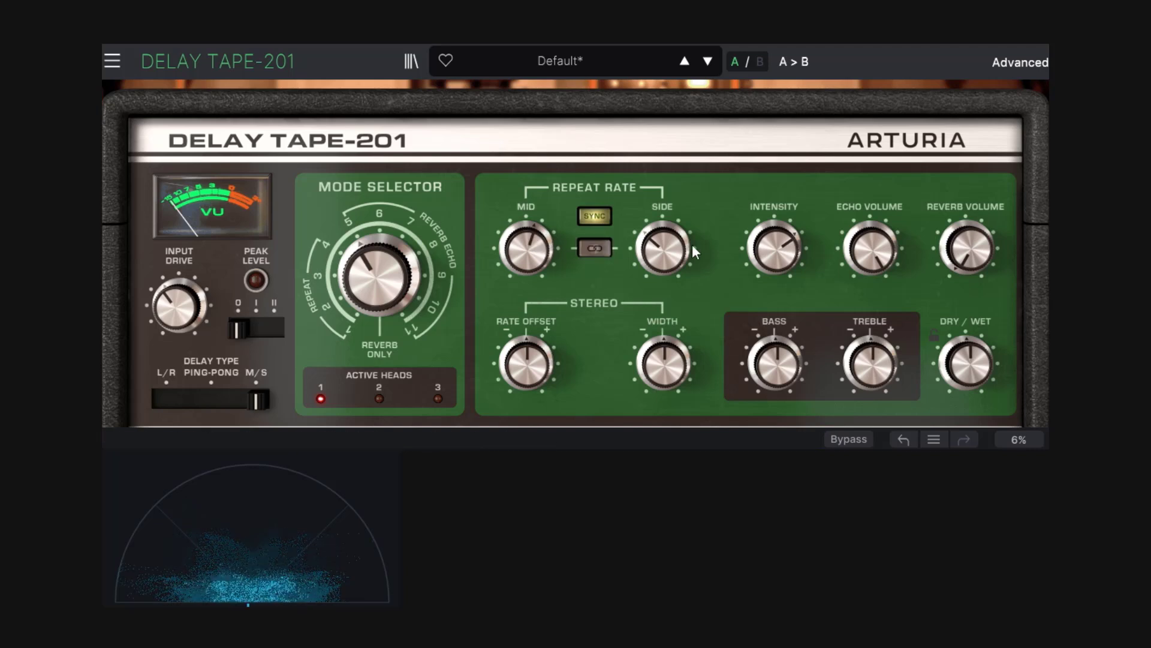
scroll(682, 253, "up", 1)
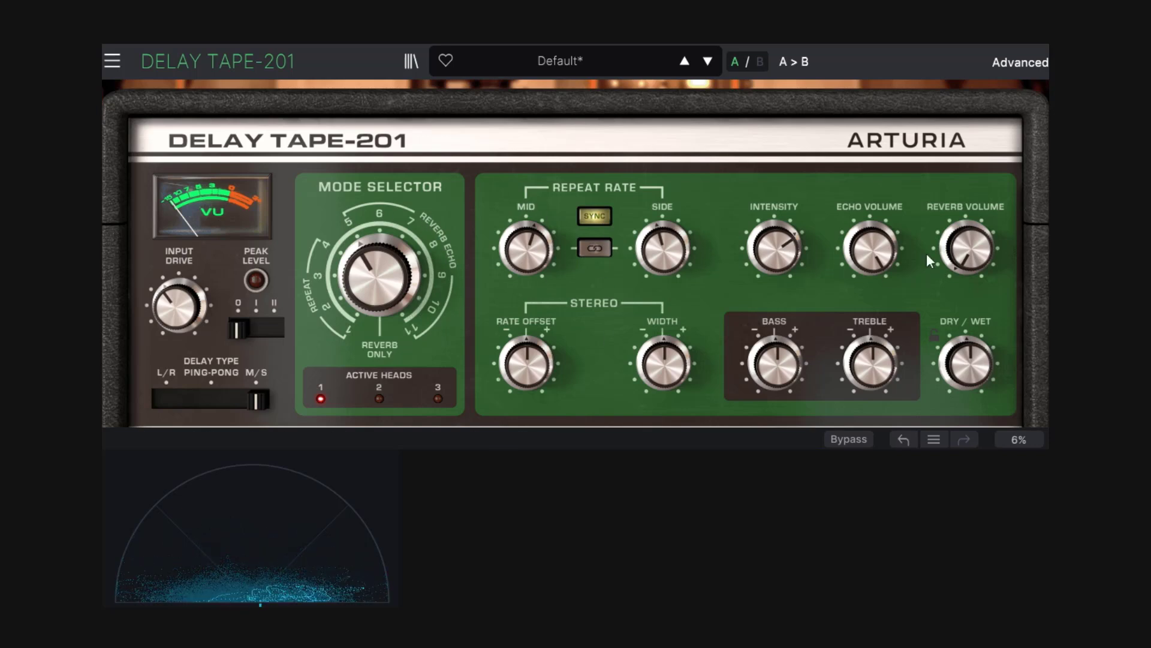
Step: Turn the Mode Selector to a higher position and raise the Reverb Volume slightly
left_click_drag(384, 280, 384, 224)
left_click_drag(966, 247, 967, 228)
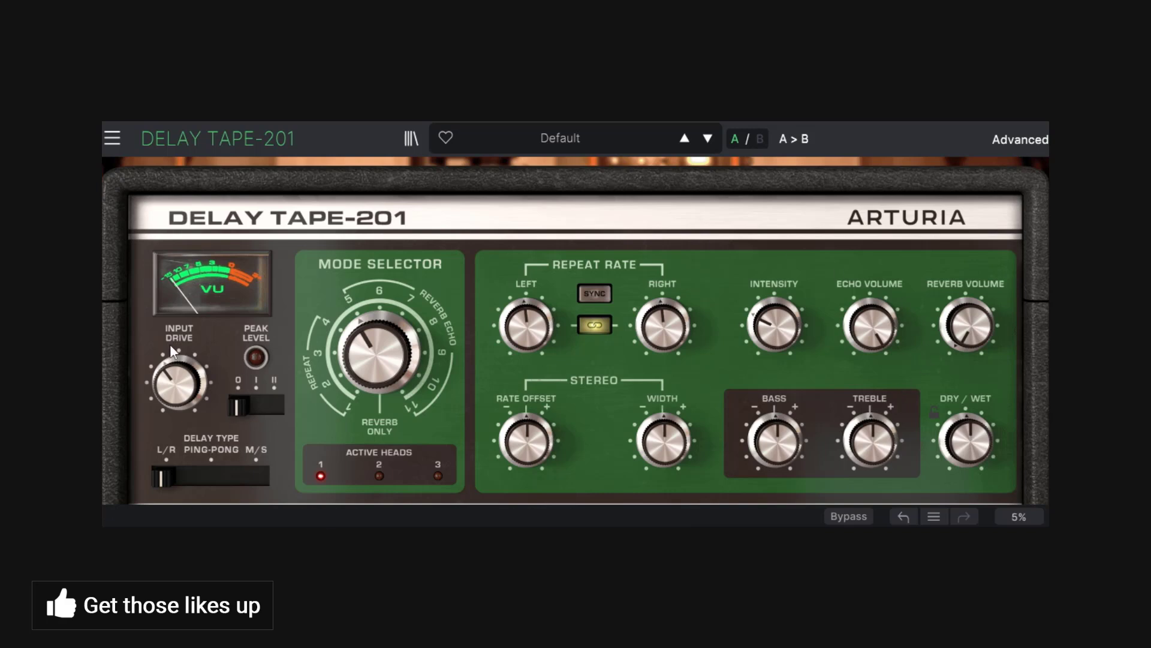
Step: Raise the Input Drive to about 19.1 dB and switch the preamp model to Original RE-201 preamp
mouse_move(165, 371)
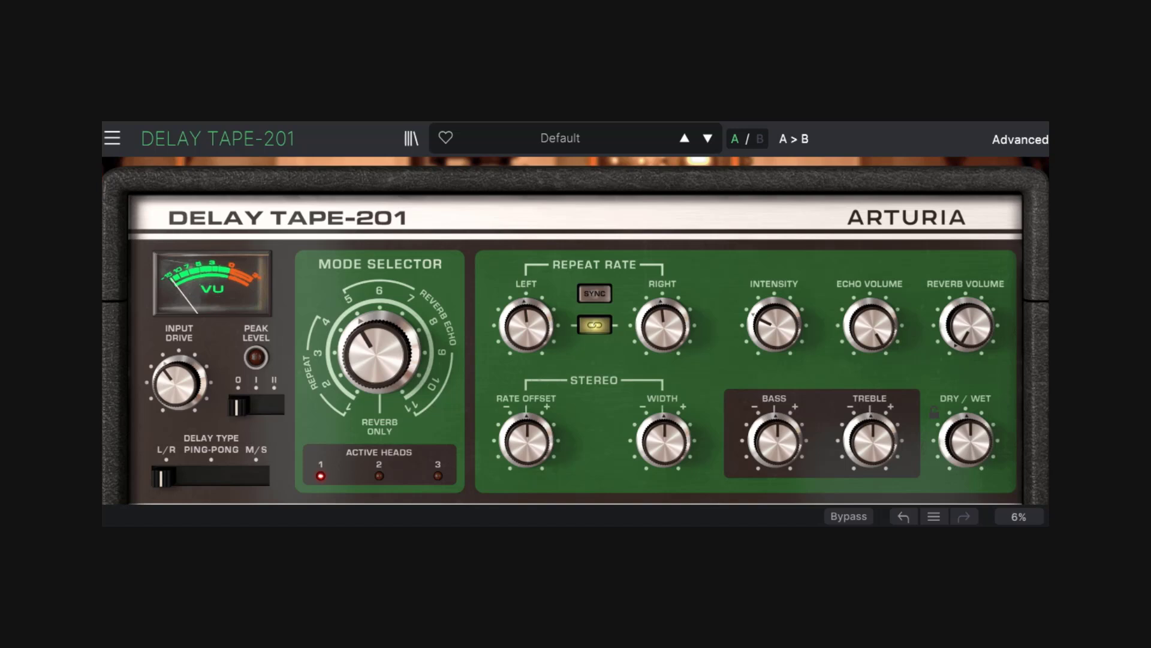
mouse_move(180, 391)
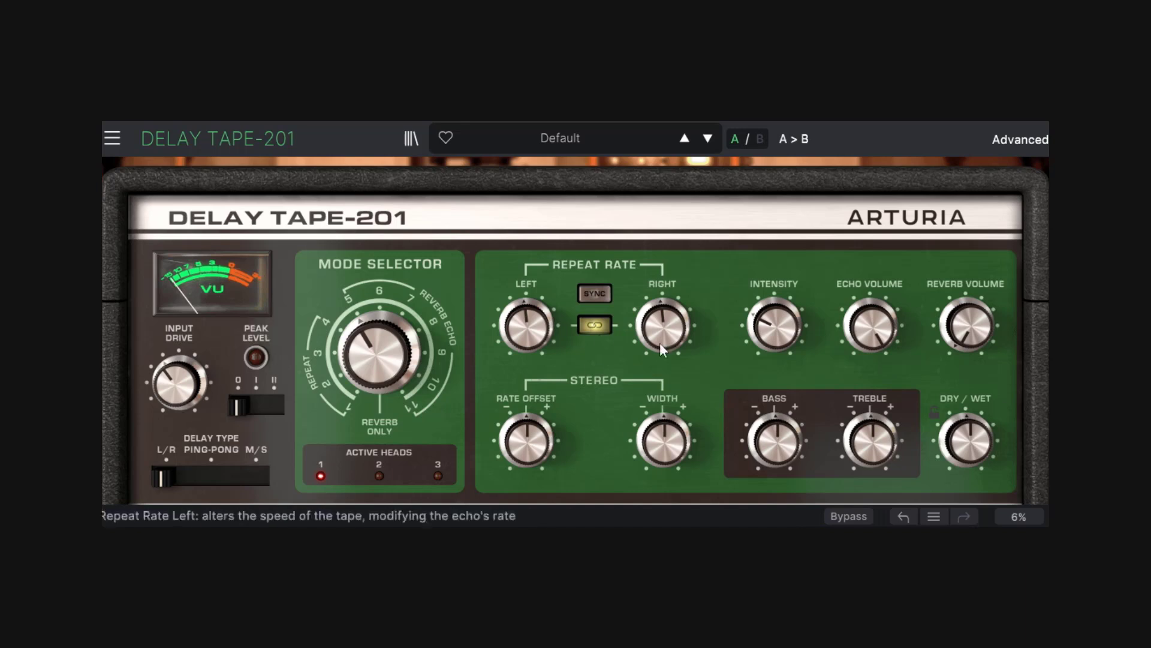
mouse_move(243, 402)
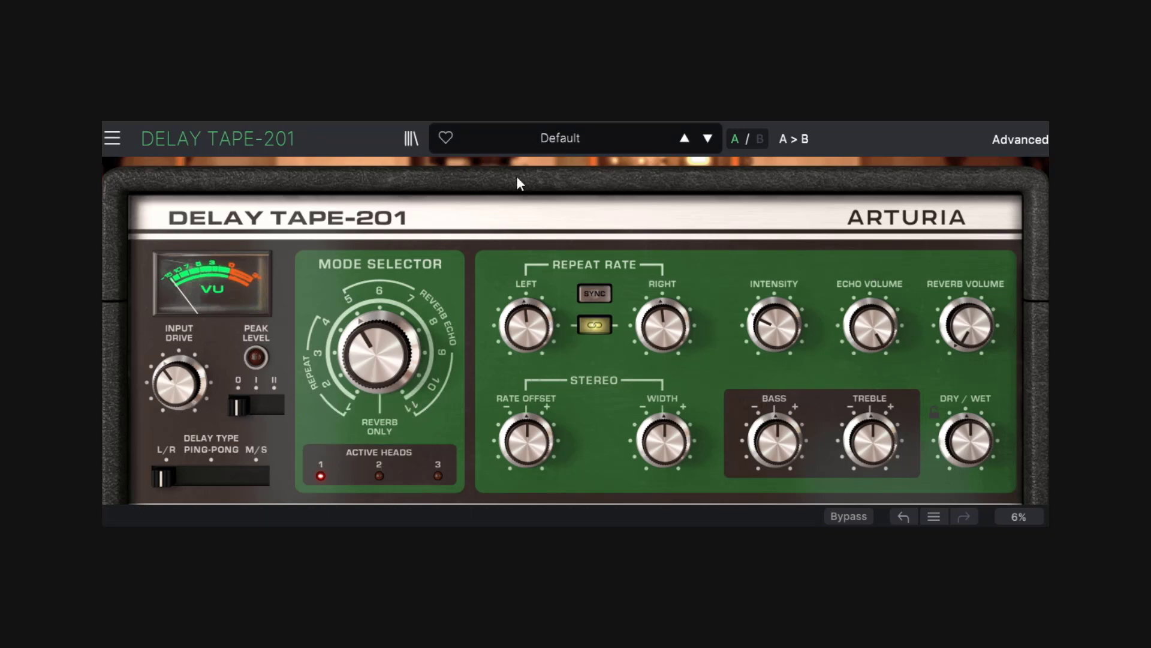
left_click_drag(178, 382, 179, 334)
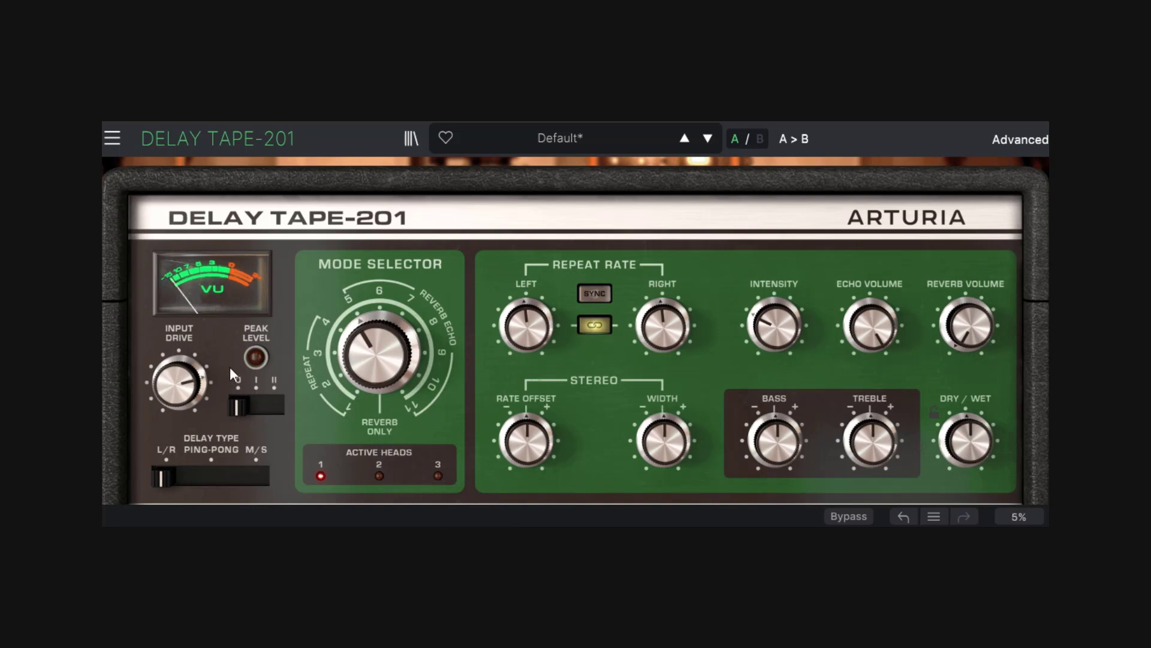
left_click_drag(974, 451, 997, 400)
left_click(266, 401)
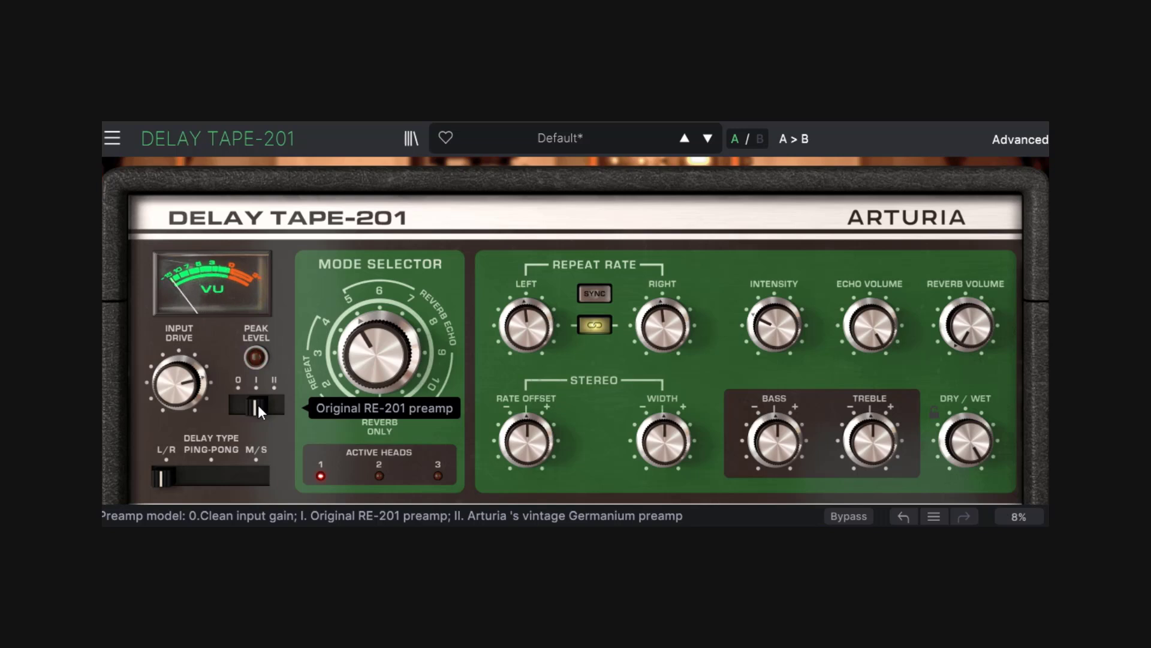
Step: Lower the Dry/Wet mix and fine-tune the Input Drive to about 19.6 dB
mouse_move(187, 391)
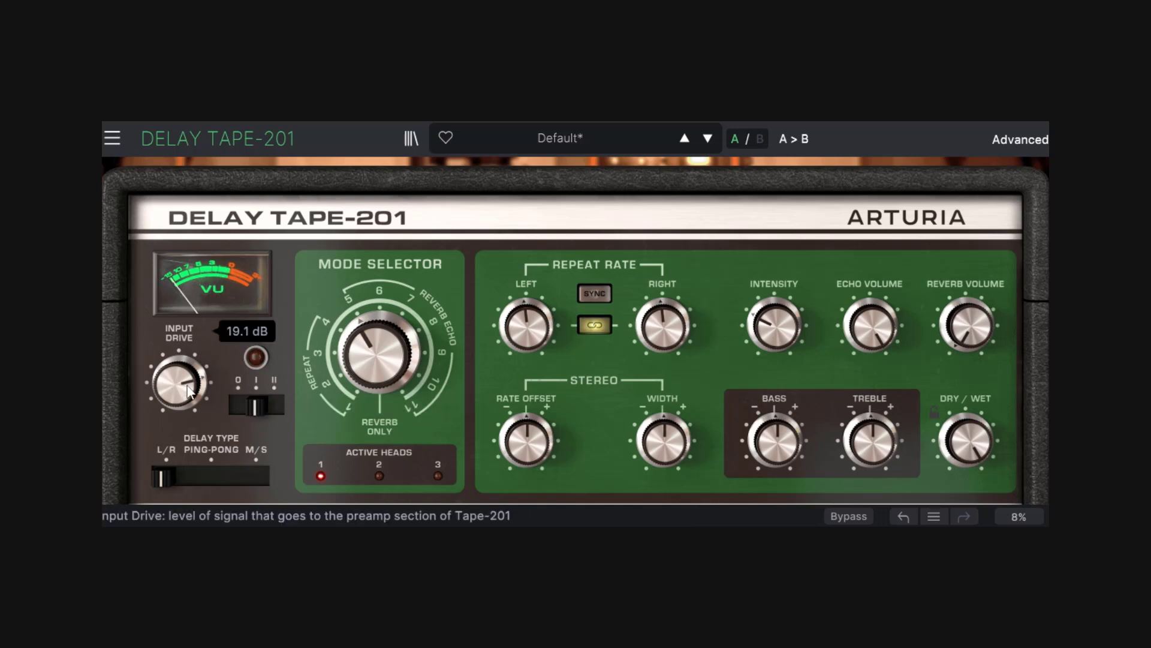
left_click_drag(970, 431, 970, 474)
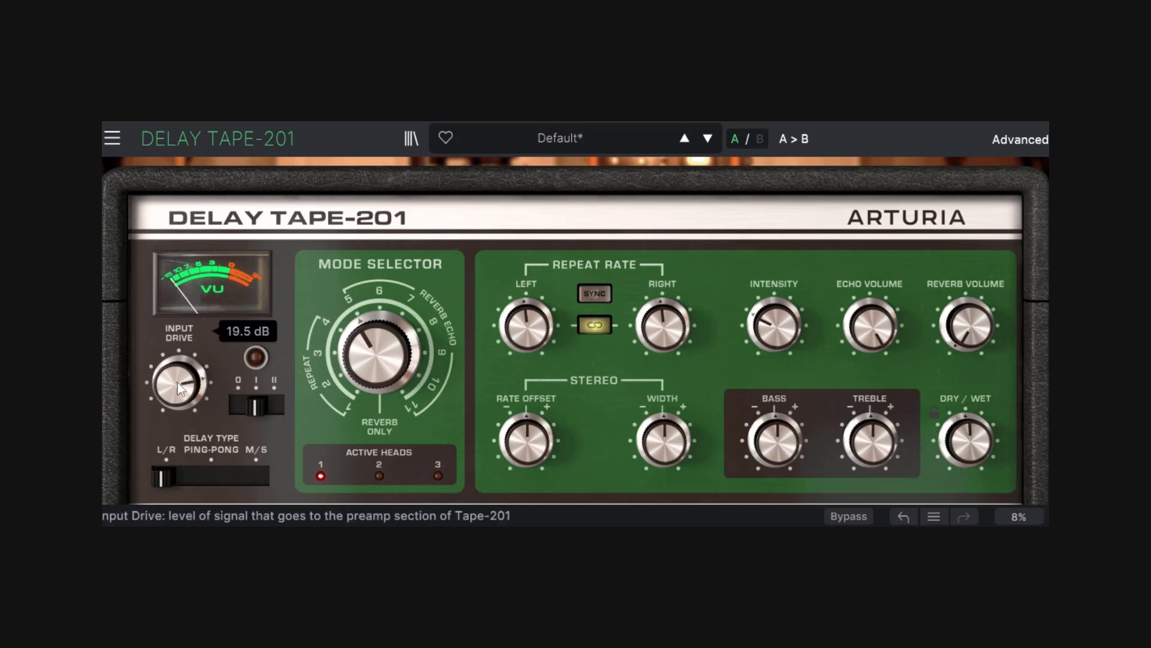
left_click_drag(179, 383, 179, 382)
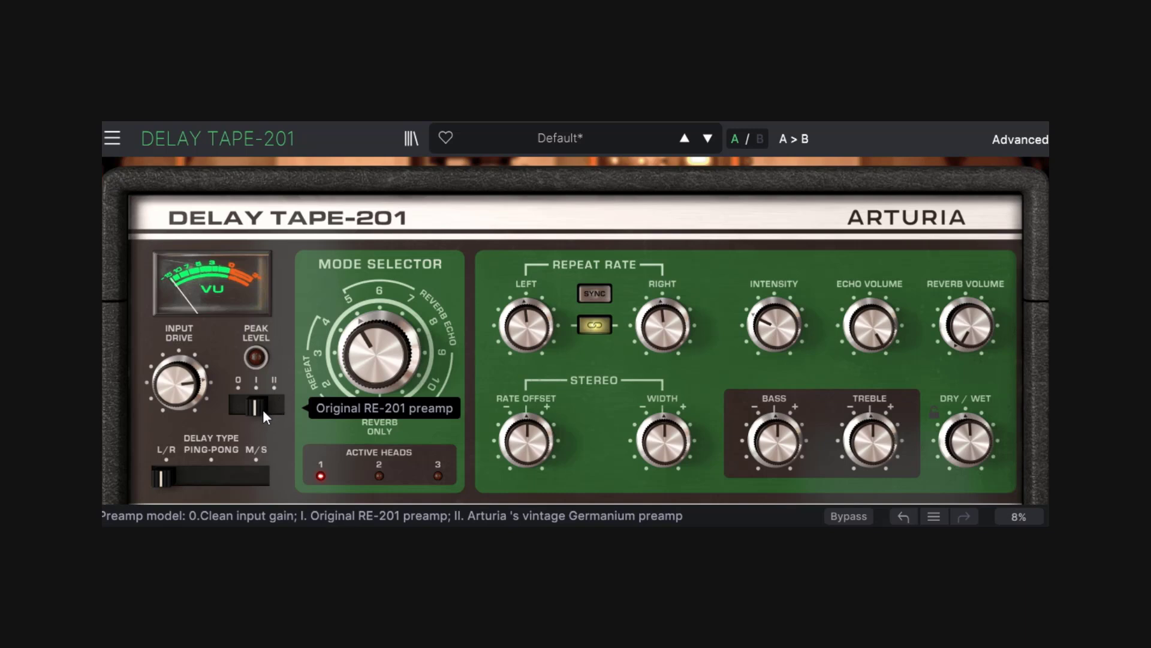
mouse_move(175, 391)
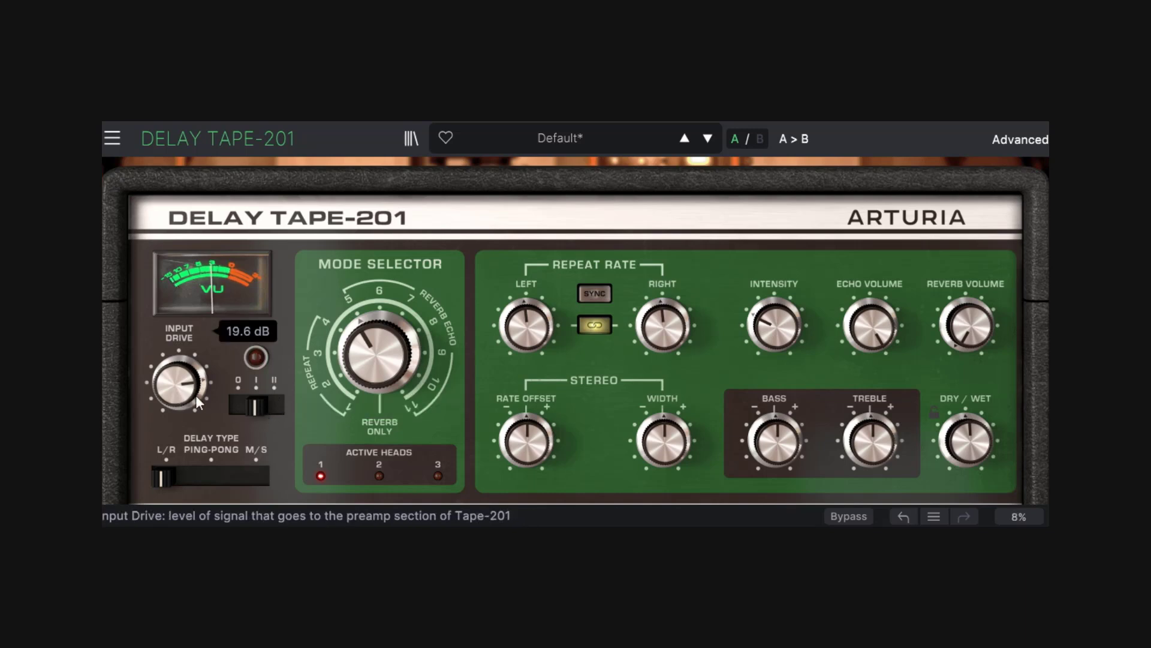
Step: Compare the vintage Germanium preamp (II) with the Original RE-201 preamp (I), ending on the Germanium model
left_click(276, 405)
mouse_move(288, 422)
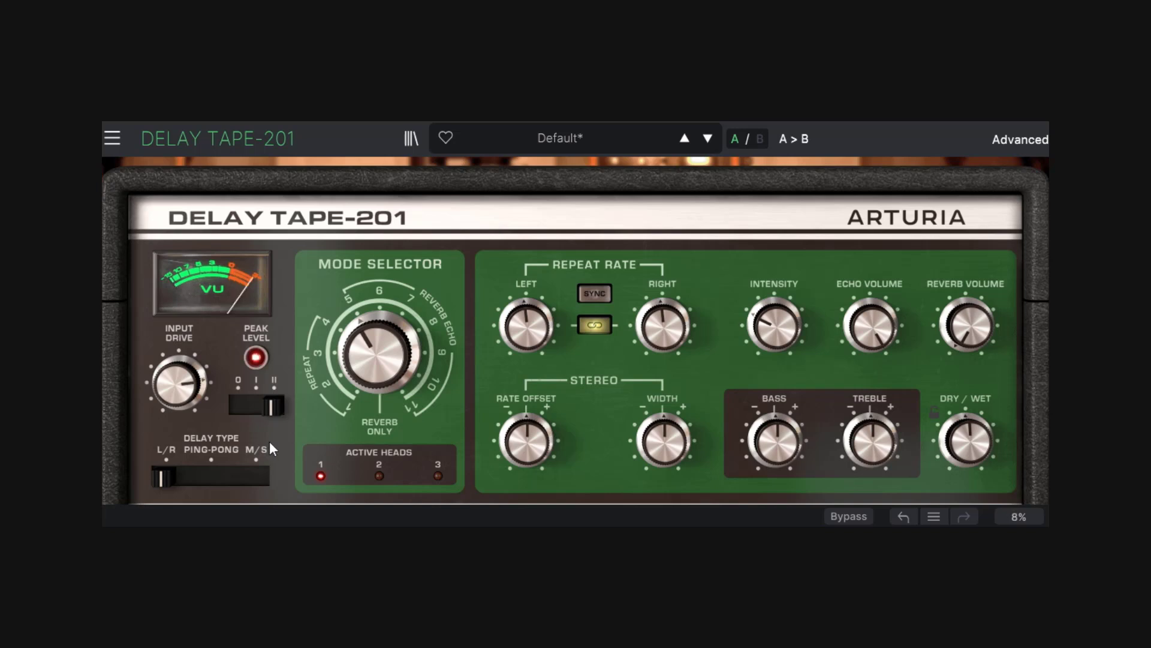
left_click(257, 403)
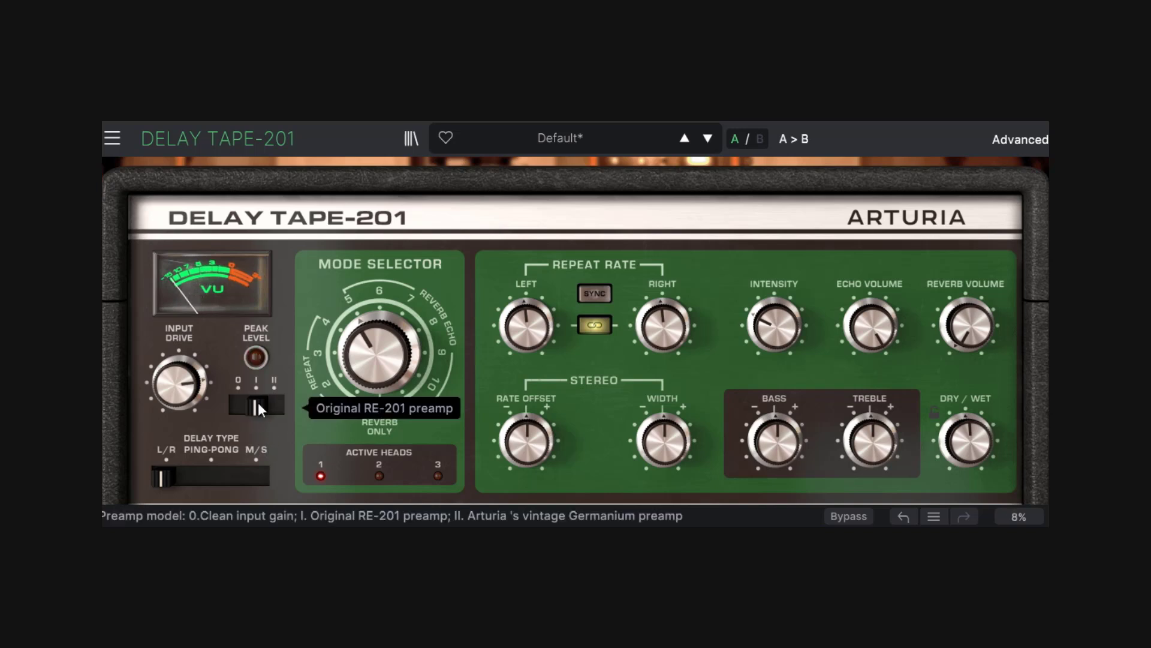
left_click(275, 408)
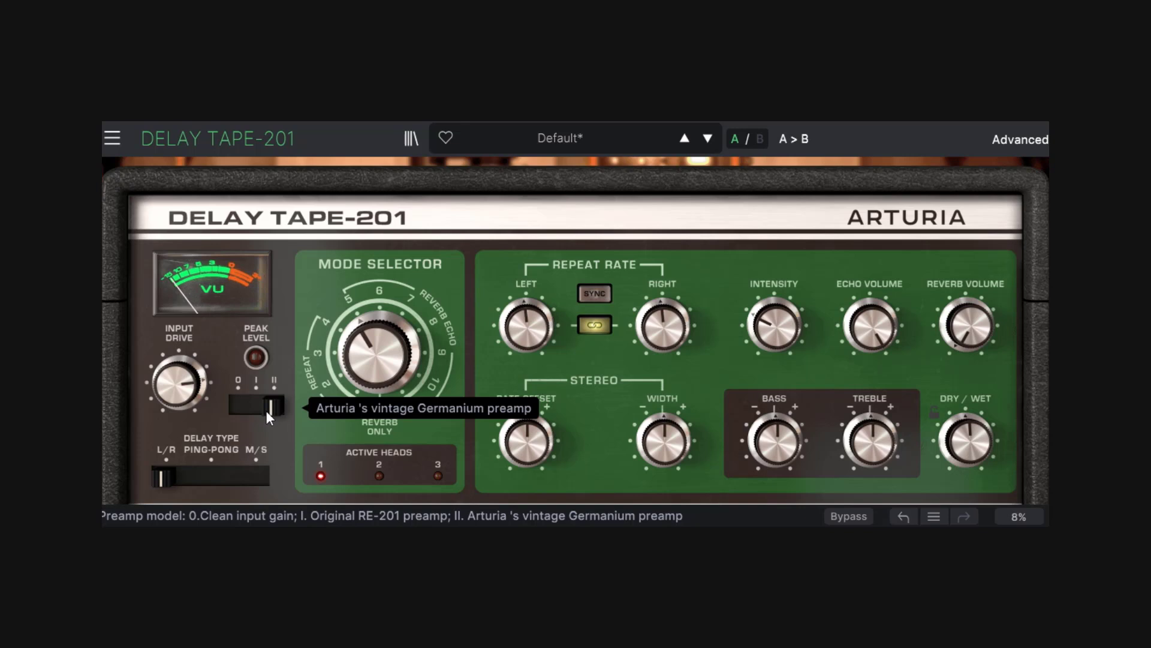
Step: Switch the preamp model to Clean input gain and lower the Input Drive to about 13.7 dB
mouse_move(197, 402)
left_click_drag(196, 390, 196, 432)
left_click(253, 404)
left_click(243, 403)
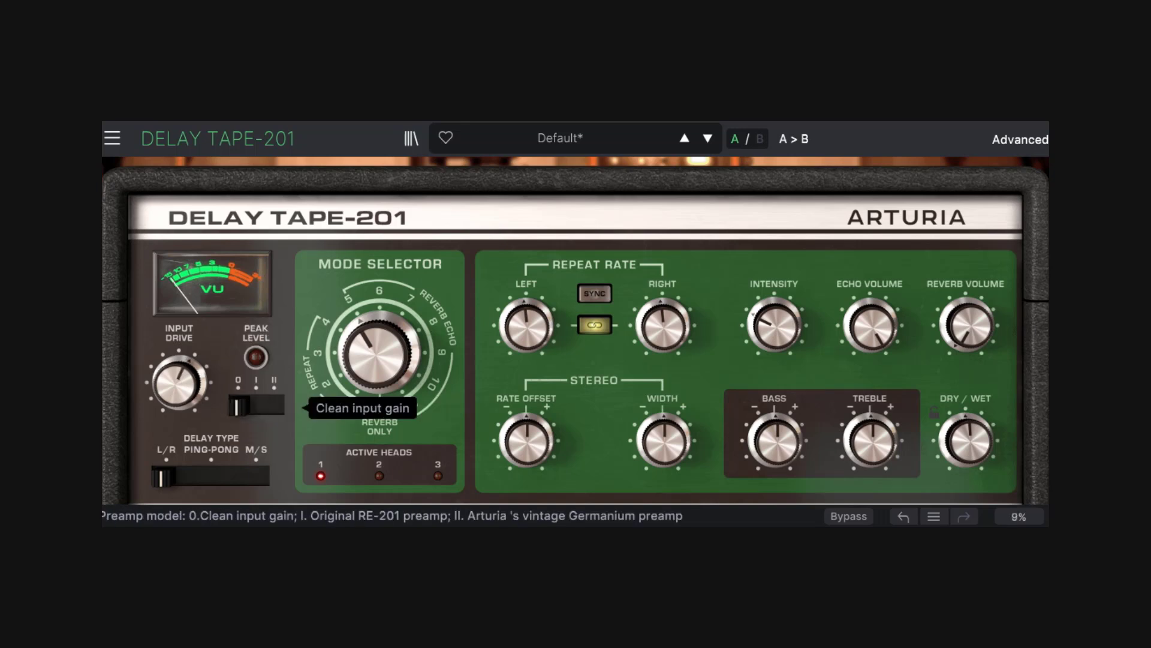
mouse_move(185, 377)
left_mouse_down()
mouse_move(185, 366)
mouse_move(184, 377)
left_mouse_up()
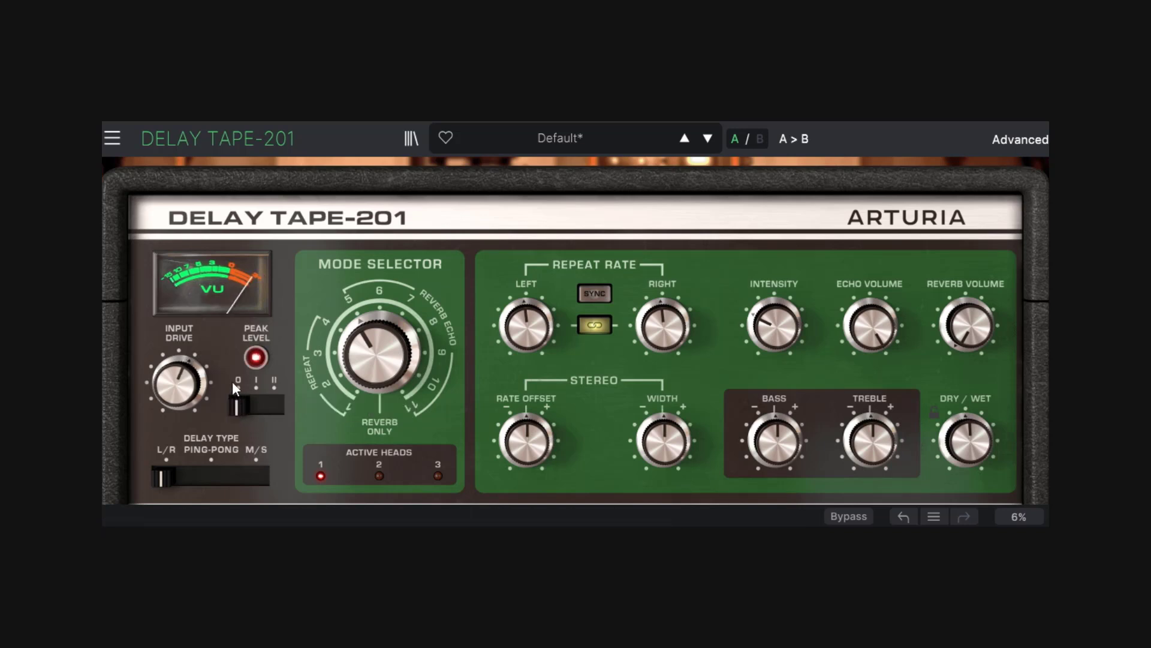
mouse_move(194, 386)
left_mouse_down()
mouse_move(194, 369)
mouse_move(194, 395)
left_mouse_up()
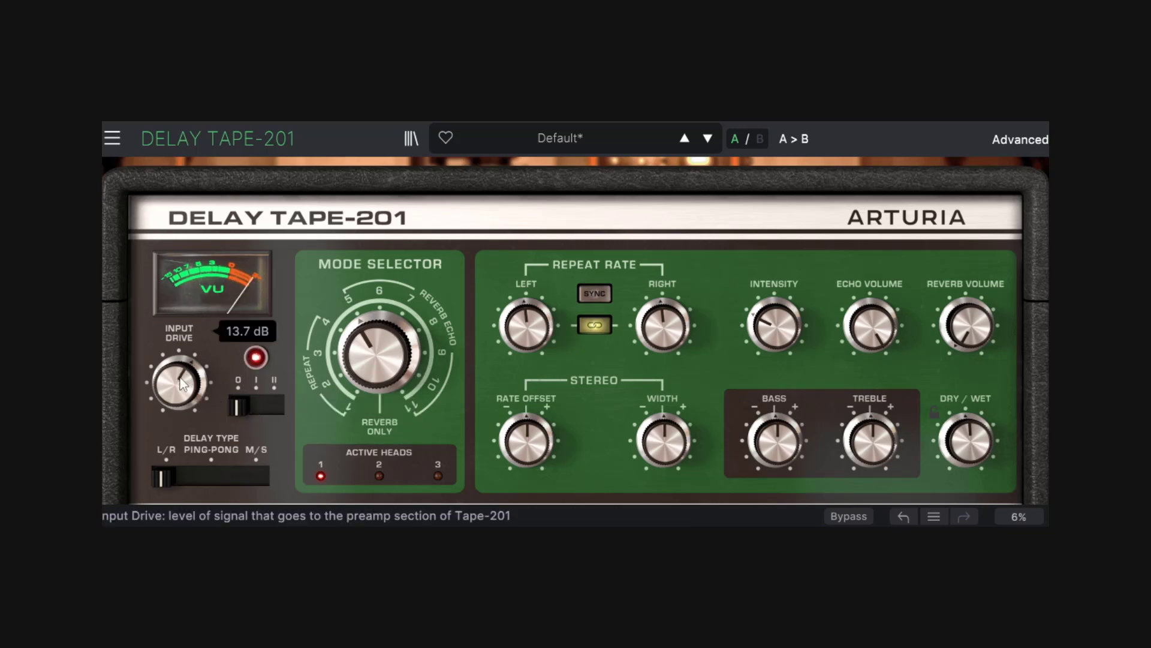
Step: Switch the preamp model back to Original RE-201 preamp and reduce the Input Drive
left_click(252, 397)
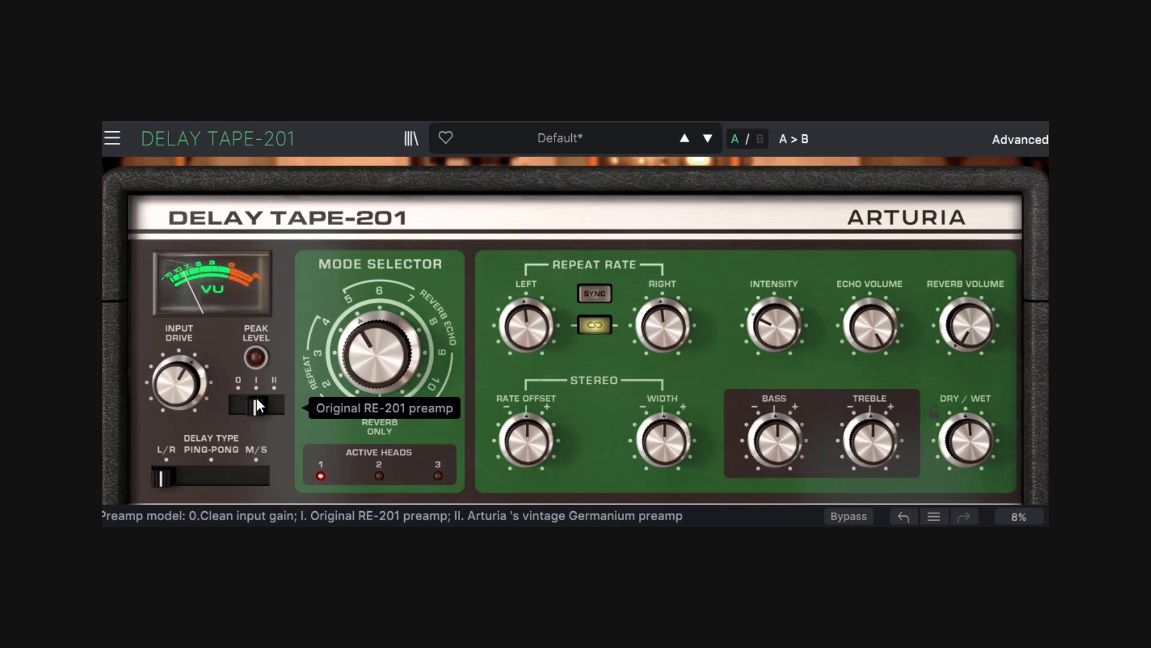
mouse_move(183, 384)
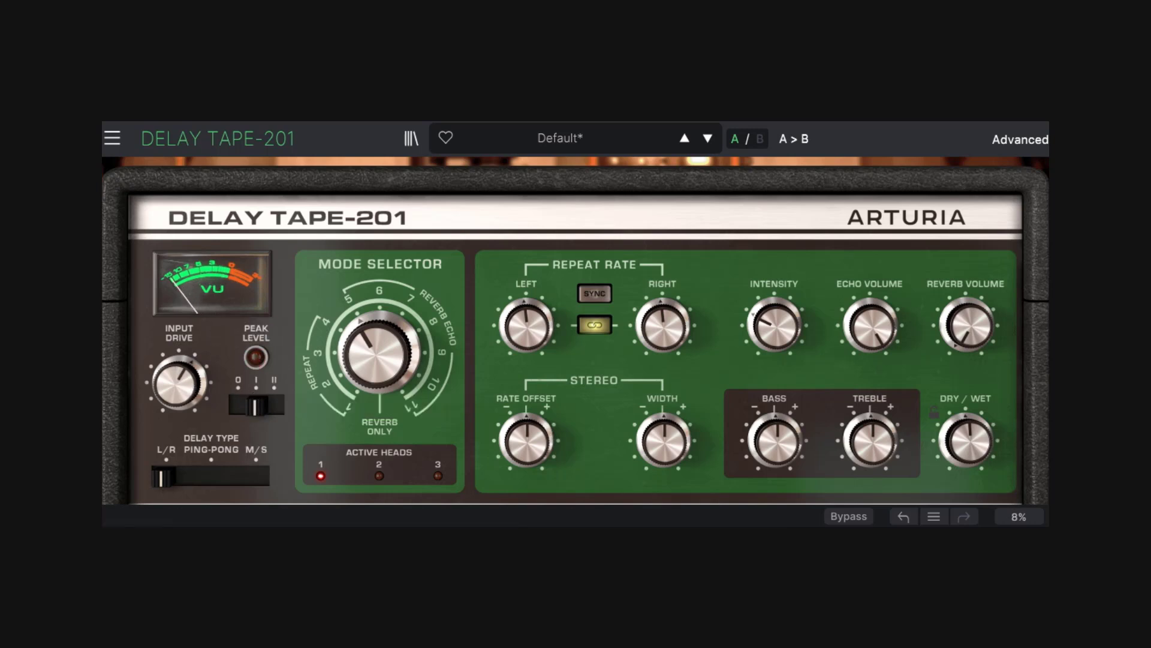
left_click_drag(179, 401, 169, 380)
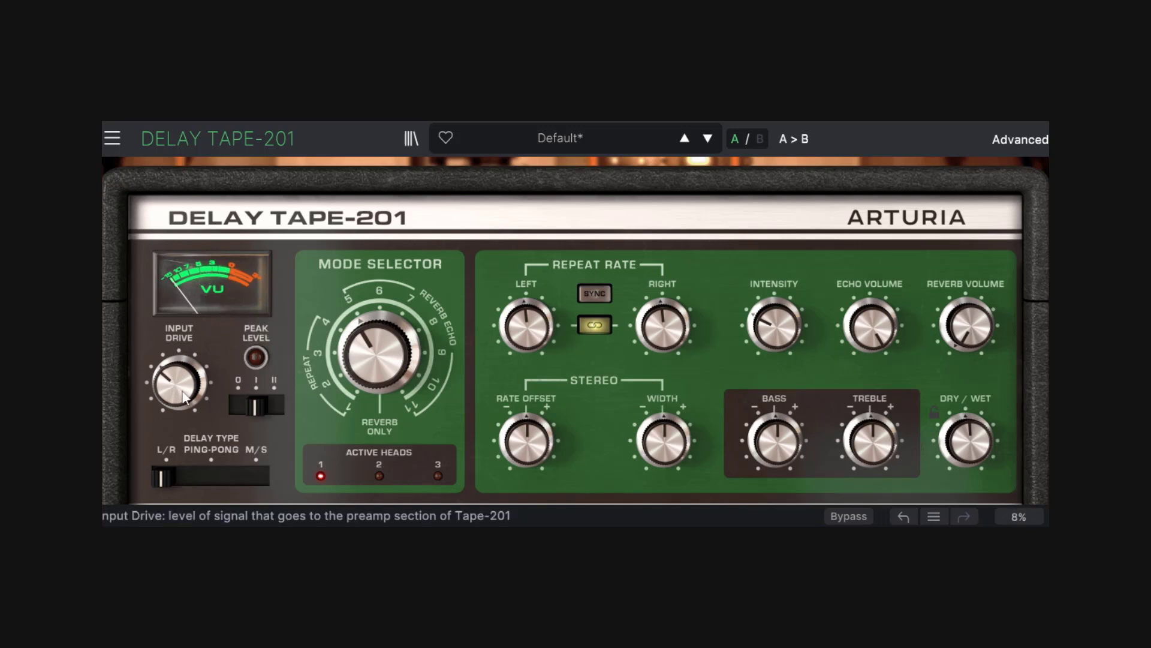
mouse_move(175, 394)
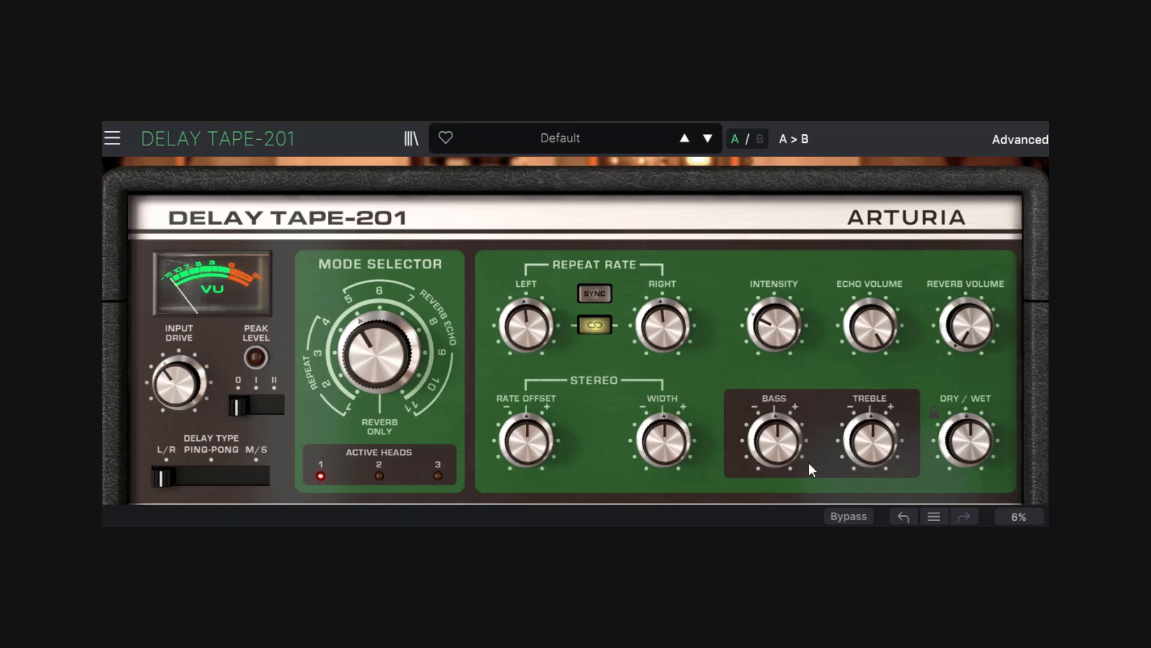
Step: Raise the stereo Rate Offset and sync the linked repeat rates to the tempo
mouse_move(799, 433)
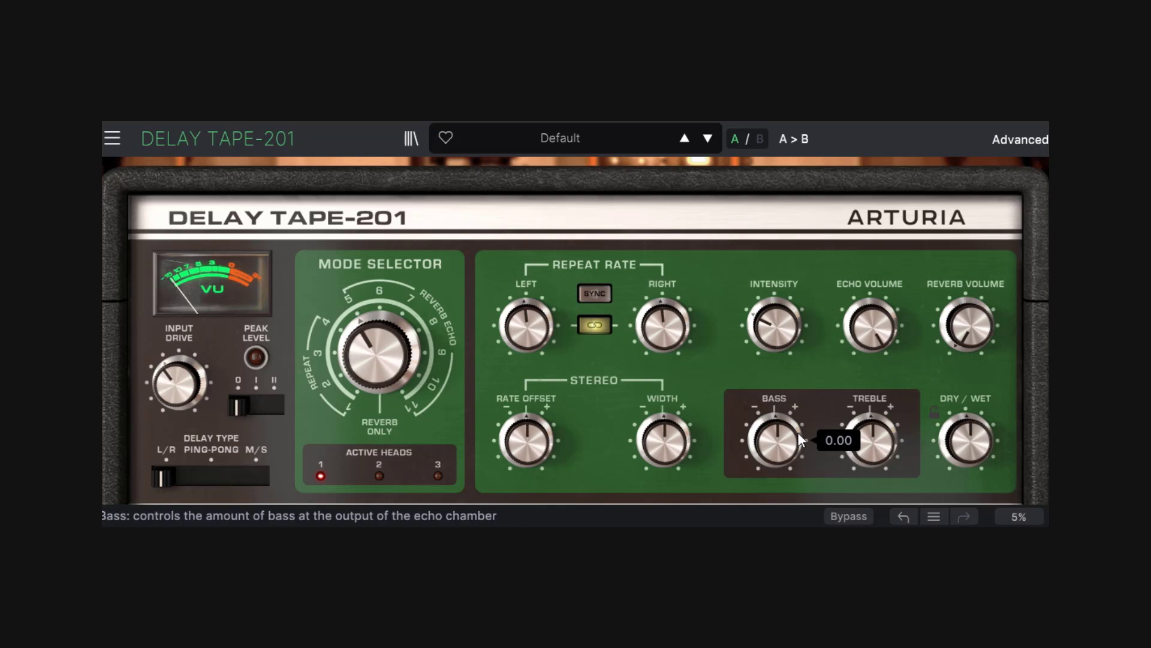
left_click_drag(532, 443, 531, 423)
left_click(586, 295)
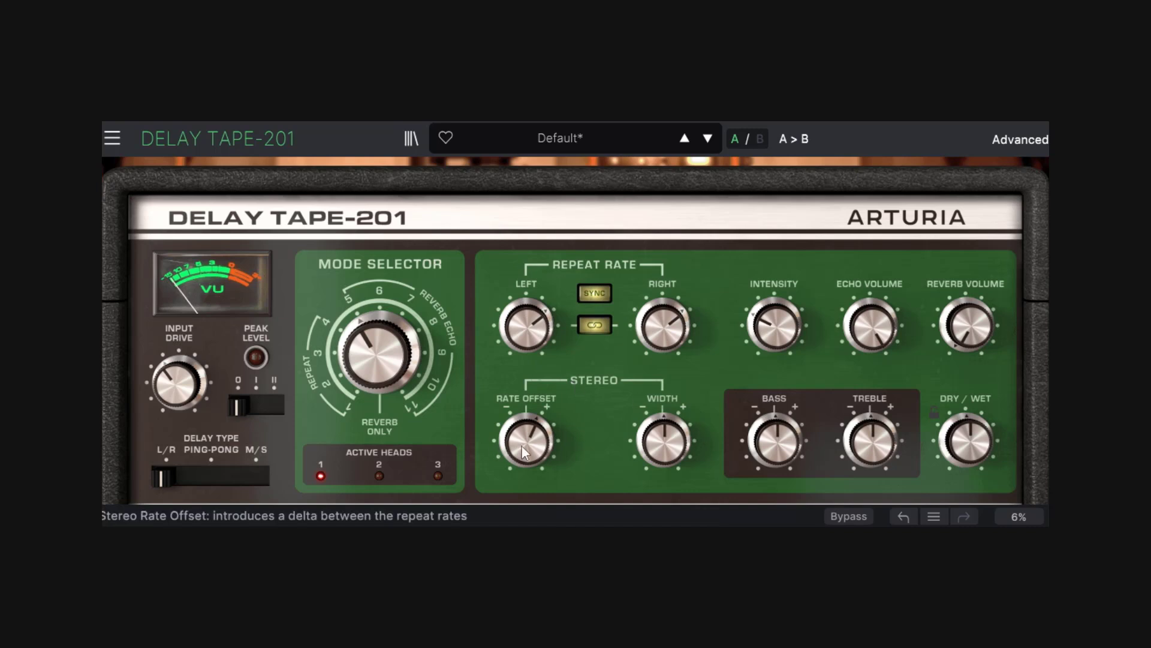
Step: Set the mix fully wet, try Bass between its maximum and -1.00, and reset it before raising Treble
left_click_drag(771, 445, 771, 465)
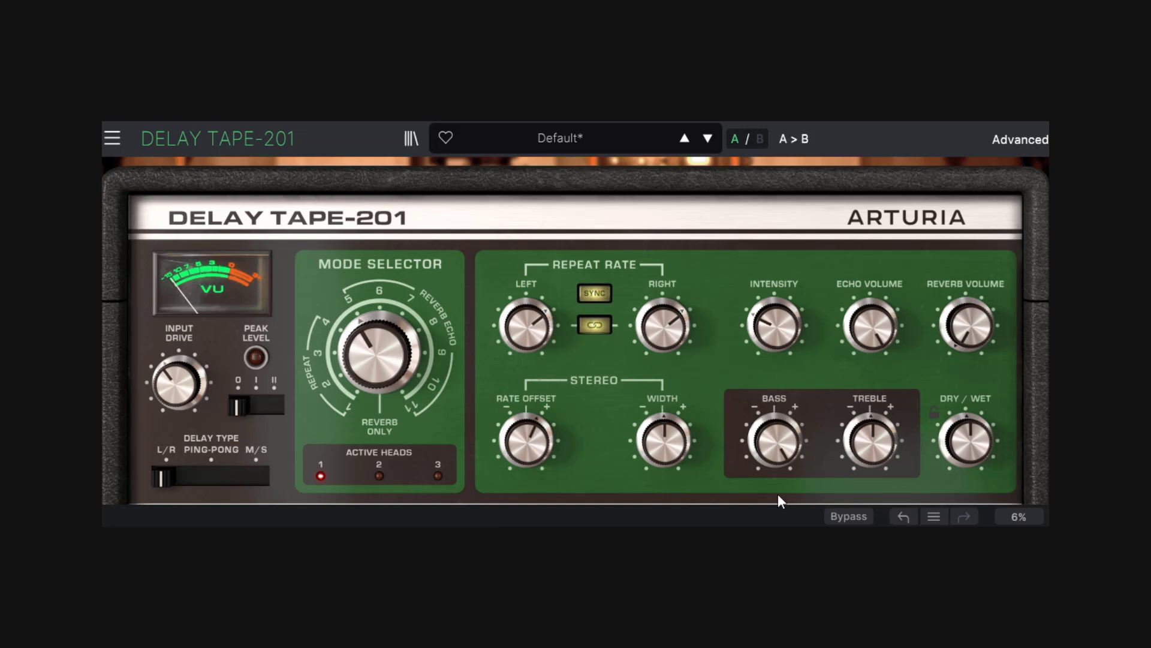
left_click_drag(971, 461, 970, 420)
left_click_drag(779, 444, 781, 491)
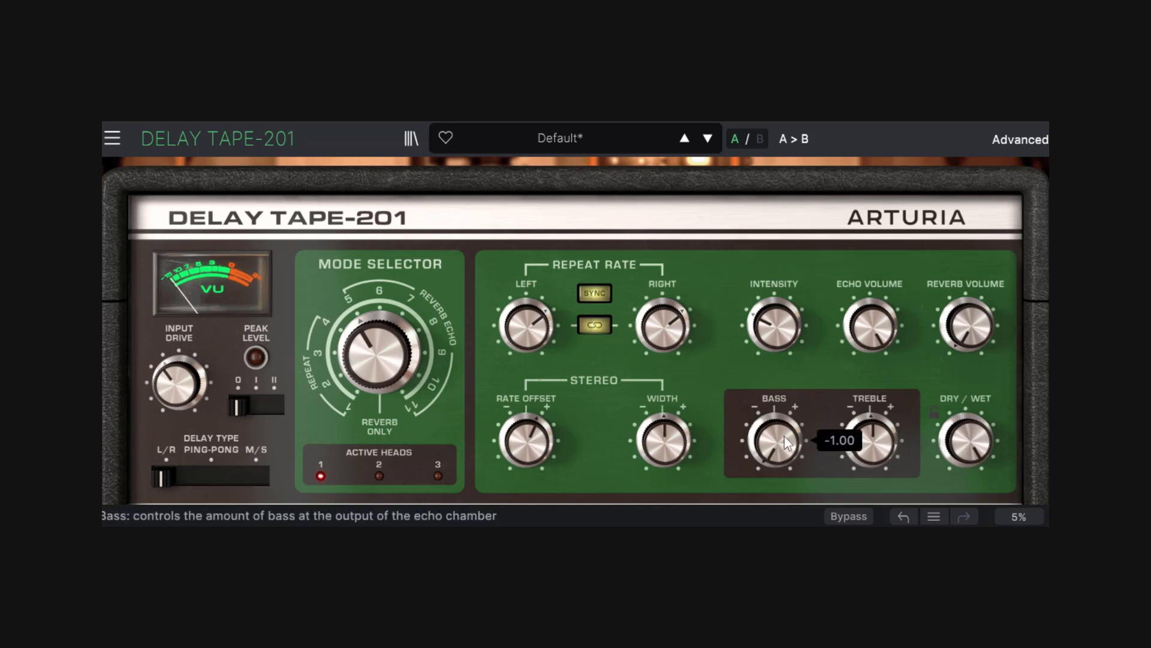
double_click(785, 438)
left_click_drag(786, 453, 786, 411)
double_click(786, 453)
left_click_drag(879, 455, 879, 414)
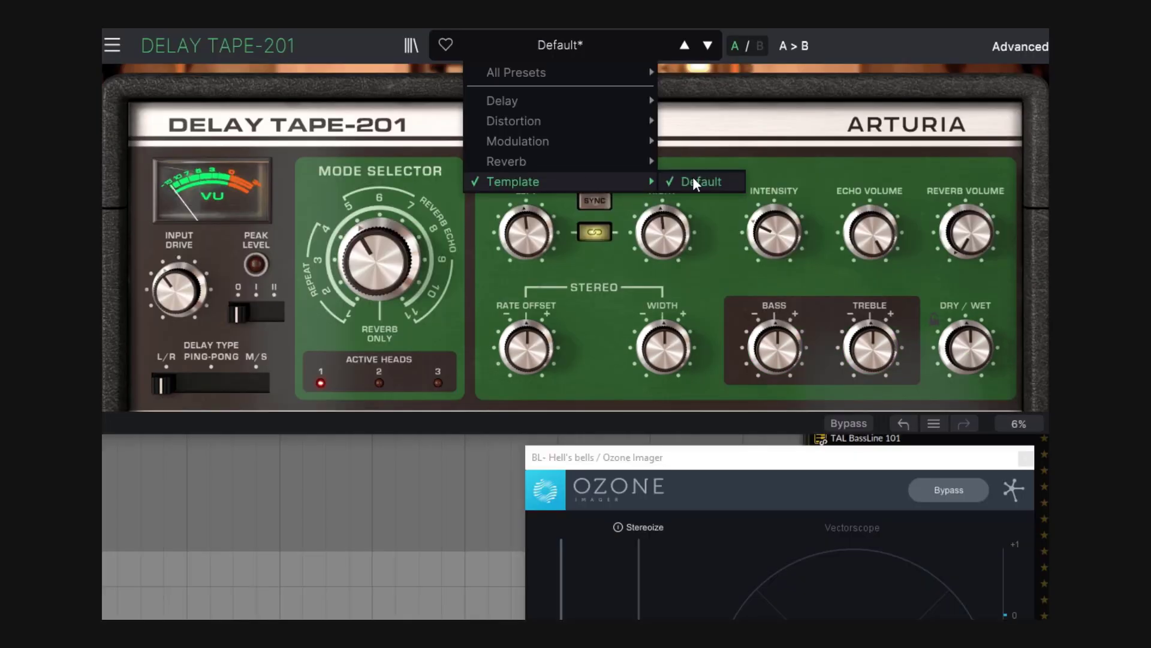
Step: Reload the Default template preset and show the advanced controls
left_click(697, 178)
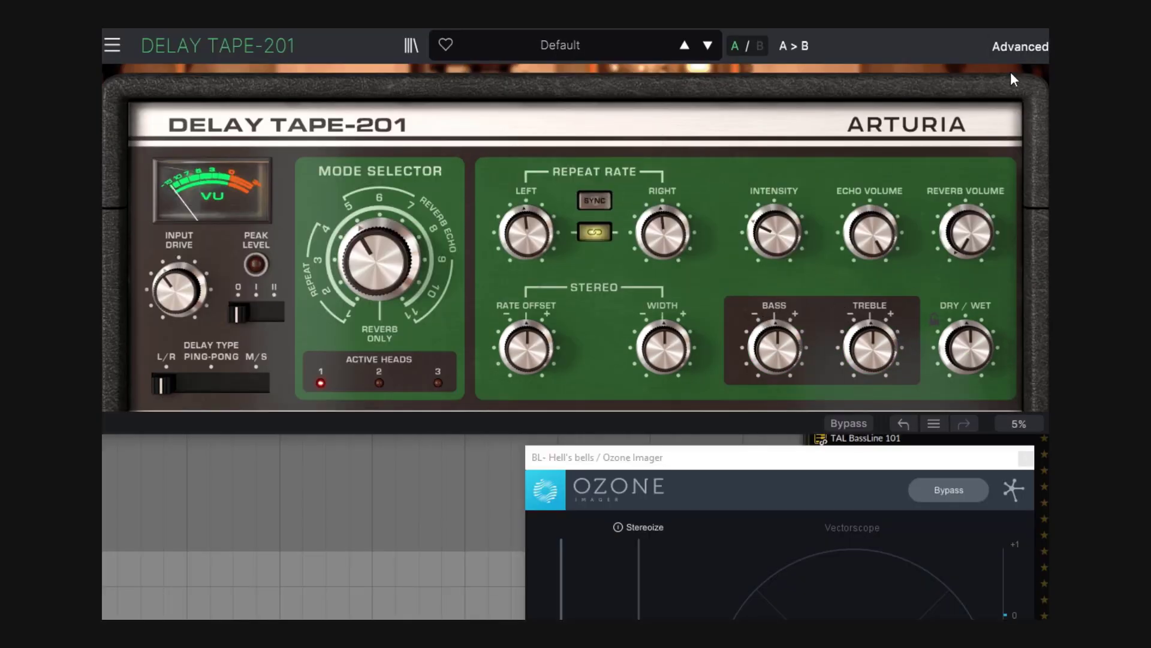
left_click(1012, 54)
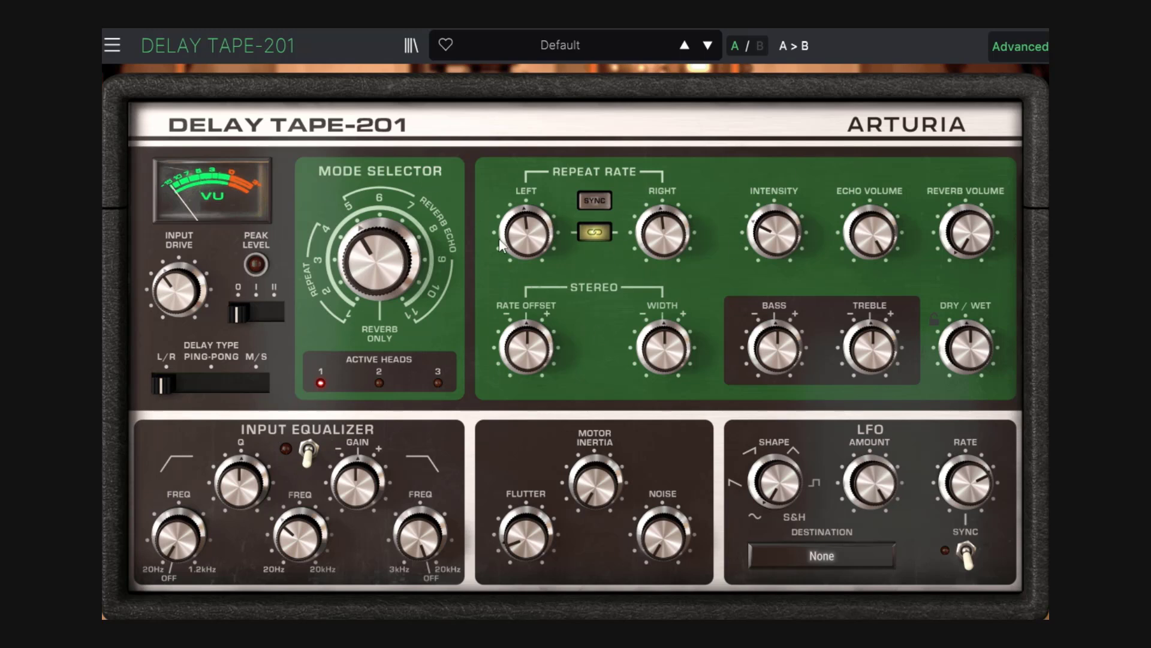
Step: Enable the Input Equalizer and set the Dry/Wet mix fully wet
left_click(307, 456)
mouse_move(984, 358)
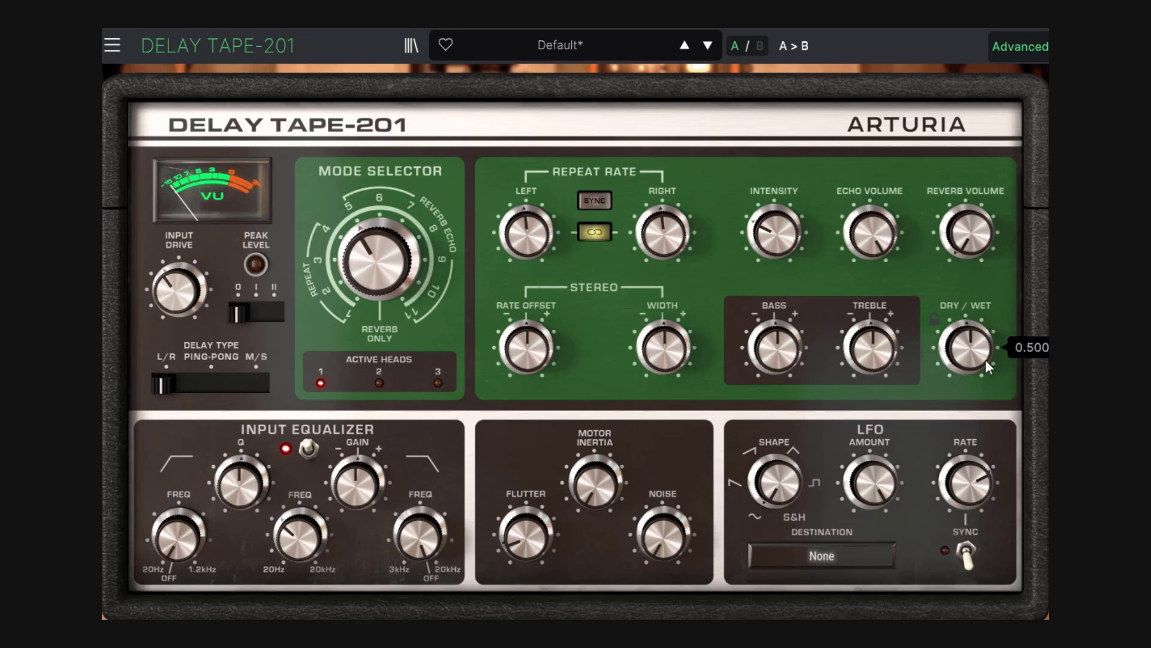
left_click_drag(985, 358, 985, 305)
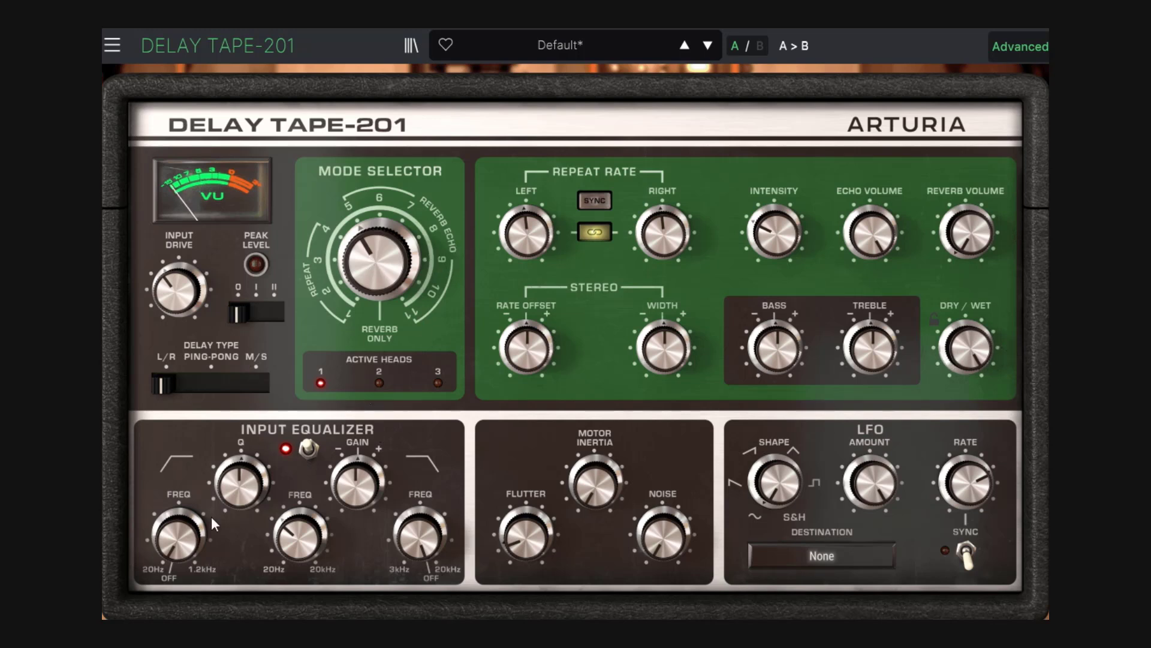
Step: Sweep the equalizer's low-cut up to 1200 Hz and high-cut down to 3000 Hz, returning each to off
left_click_drag(176, 548, 176, 507)
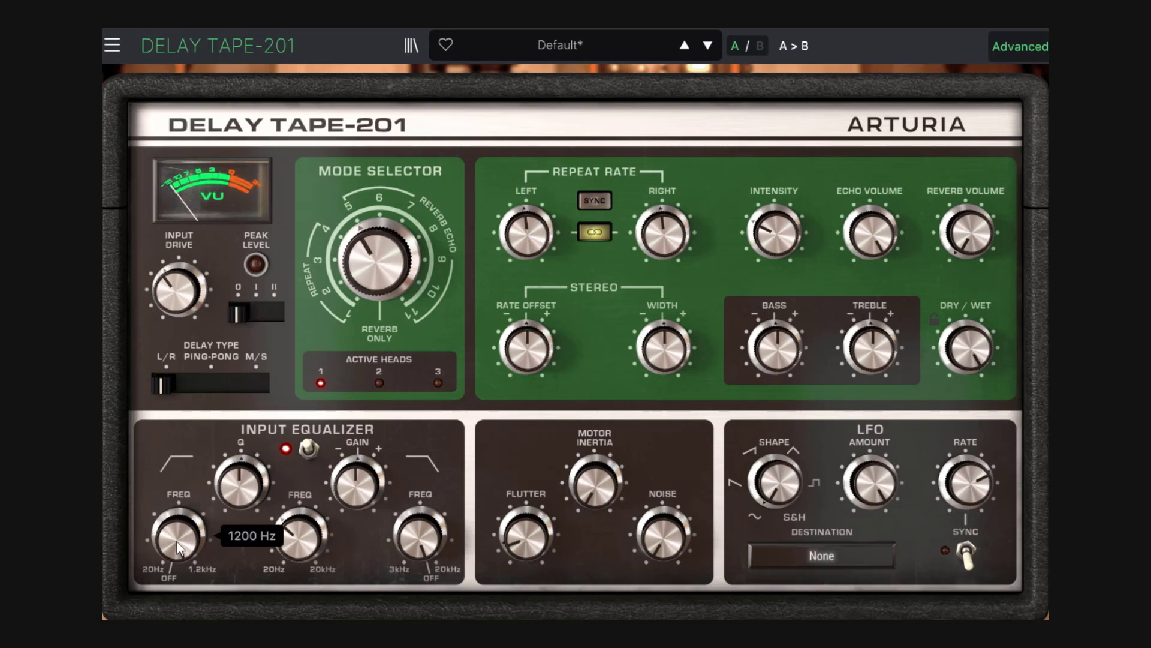
left_click_drag(183, 531, 183, 584)
mouse_move(416, 544)
left_mouse_down()
mouse_move(416, 569)
mouse_move(418, 543)
left_mouse_up()
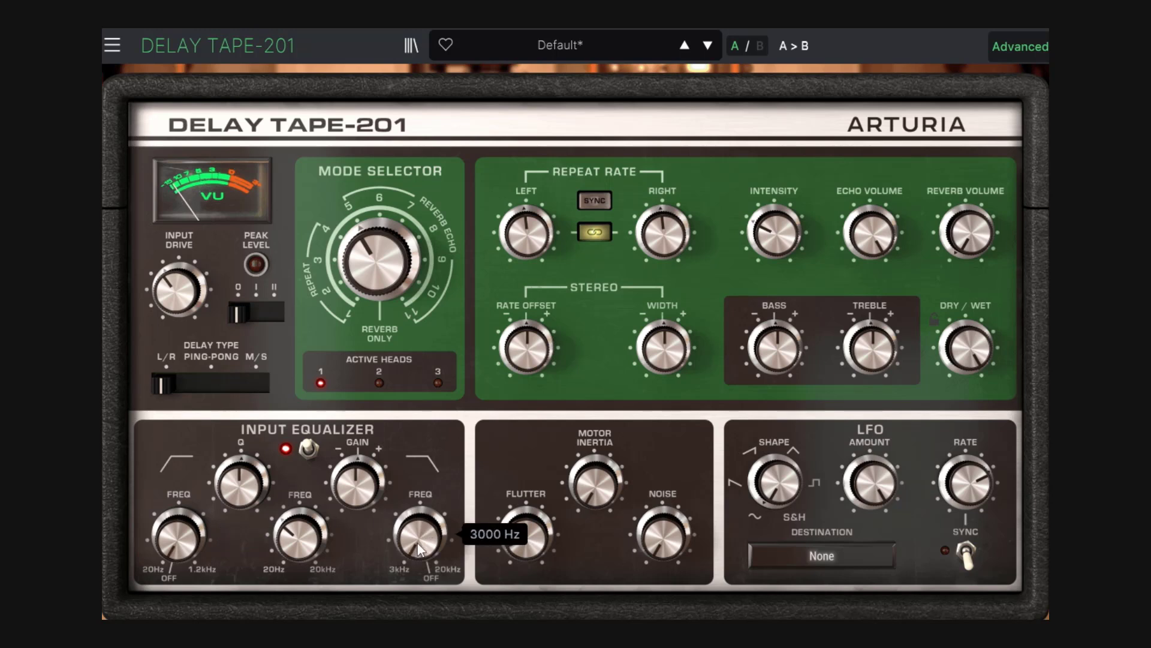
left_click_drag(418, 547, 357, 447)
Step: Sweep the equalizer's middle band frequency with Q up to 15.0, and reset its Q, frequency and gain
left_click_drag(298, 536, 301, 561)
mouse_move(240, 483)
left_mouse_down()
mouse_move(240, 503)
mouse_move(238, 477)
mouse_move(239, 491)
left_mouse_up()
left_click_drag(307, 553, 321, 540)
mouse_move(241, 483)
left_mouse_down()
mouse_move(241, 518)
mouse_move(241, 483)
left_mouse_up()
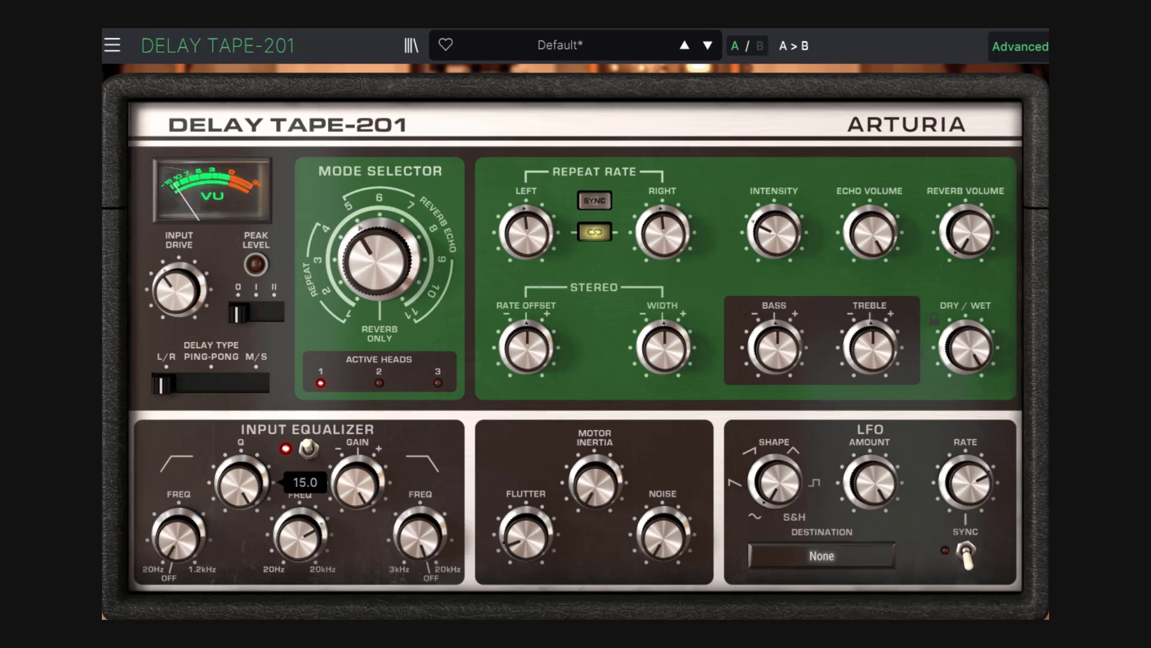
double_click(239, 483)
double_click(301, 538)
double_click(342, 493)
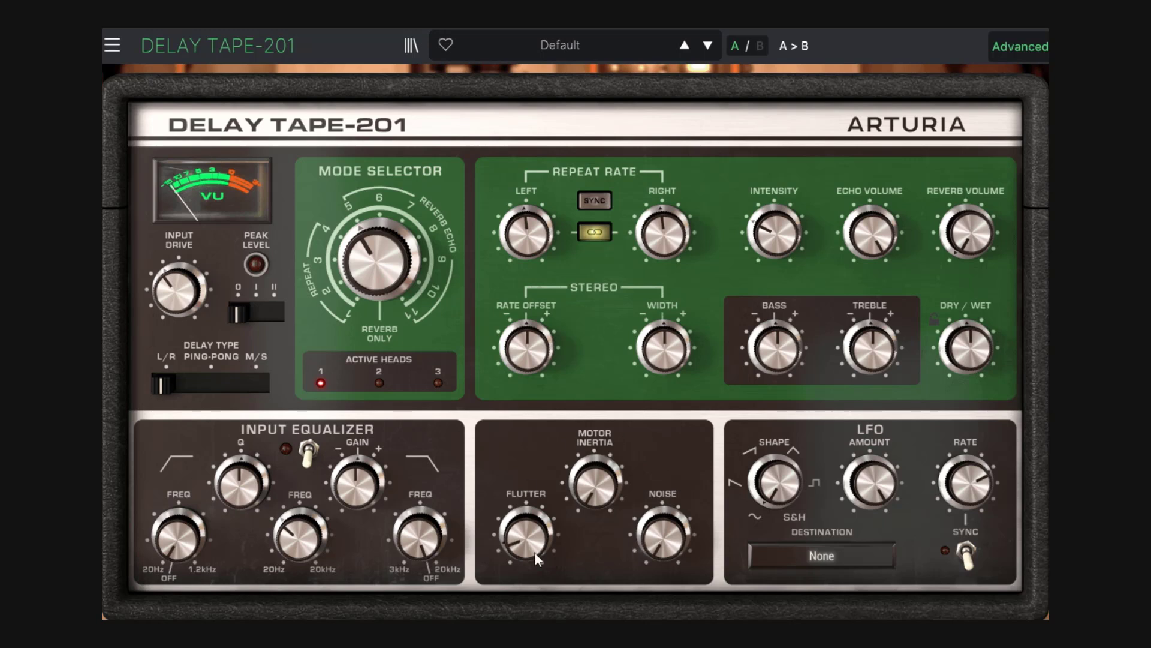
Step: Sync the linked repeat rates to the tempo and raise the Rate Offset, Intensity and Dry/Wet mix
mouse_move(527, 547)
left_click(600, 195)
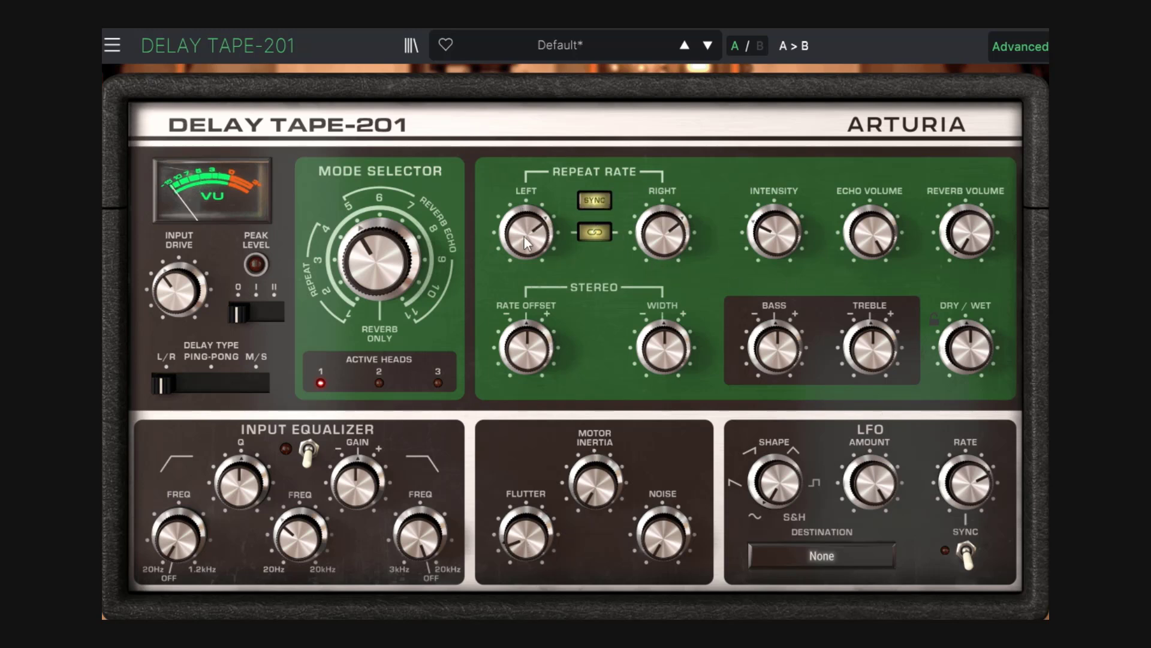
mouse_move(525, 349)
mouse_move(525, 351)
left_mouse_down()
mouse_move(527, 333)
mouse_move(528, 358)
left_mouse_up()
left_click_drag(771, 254, 750, 206)
left_click_drag(966, 348, 967, 326)
left_click_drag(774, 232, 773, 242)
Step: Try higher Flutter settings on the tape motor, restoring the default value after each
mouse_move(535, 547)
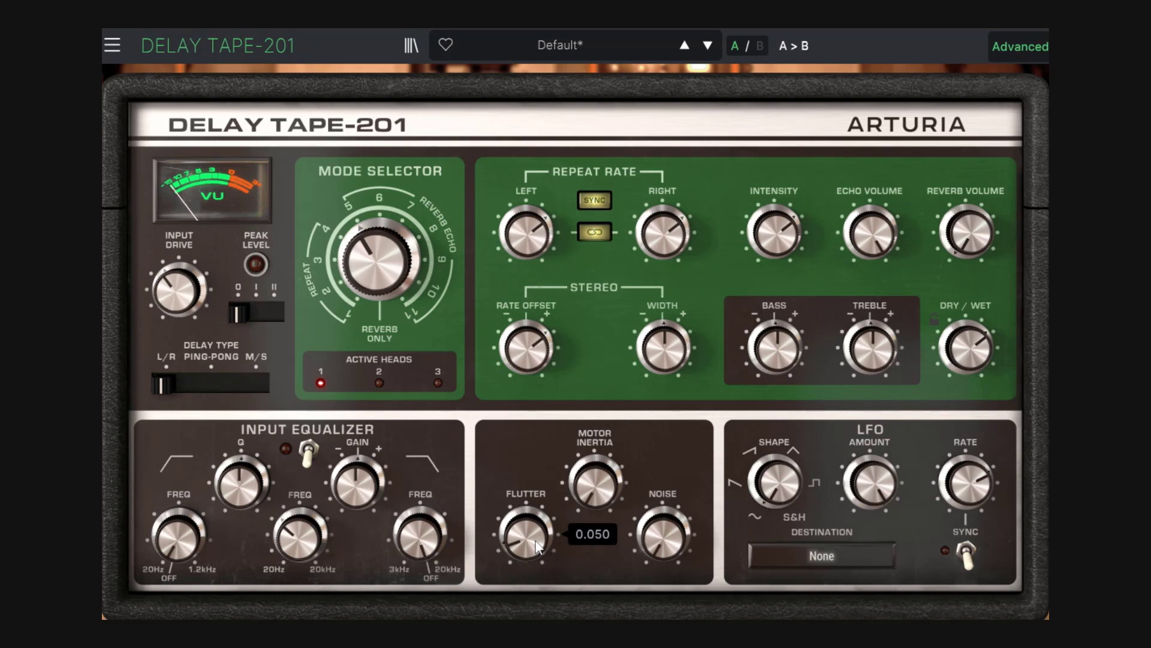
scroll(535, 547, "up", 10)
double_click(537, 546)
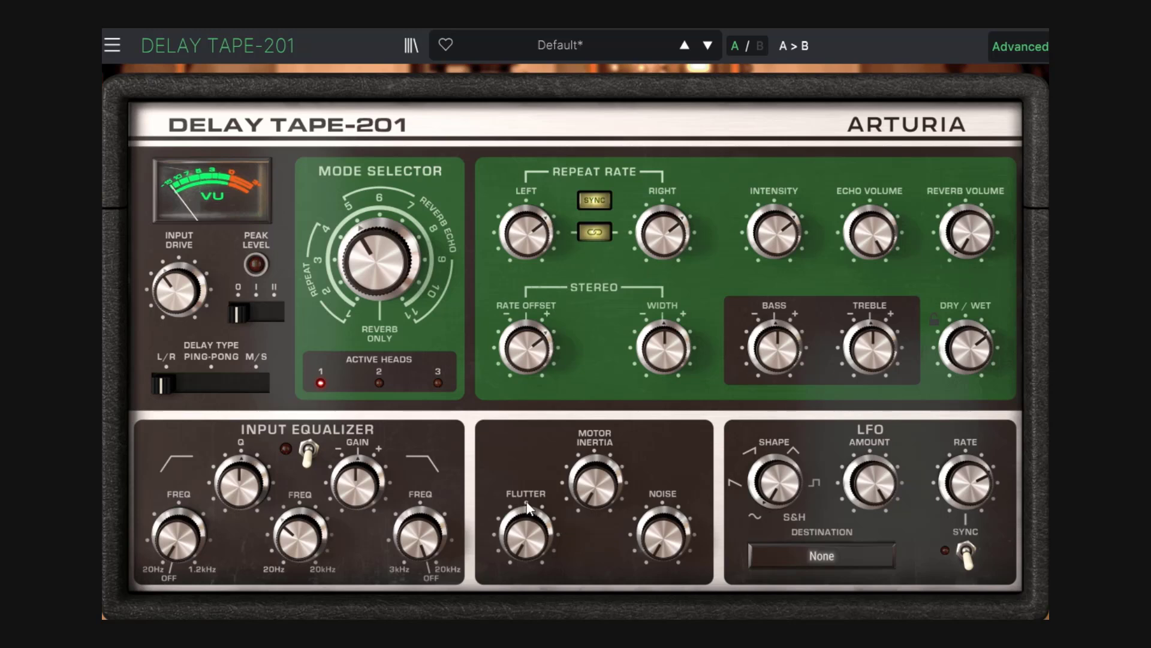
left_click_drag(527, 501, 526, 384)
double_click(515, 536)
Step: Raise the tape Noise to its maximum and reset it to its default
mouse_move(658, 543)
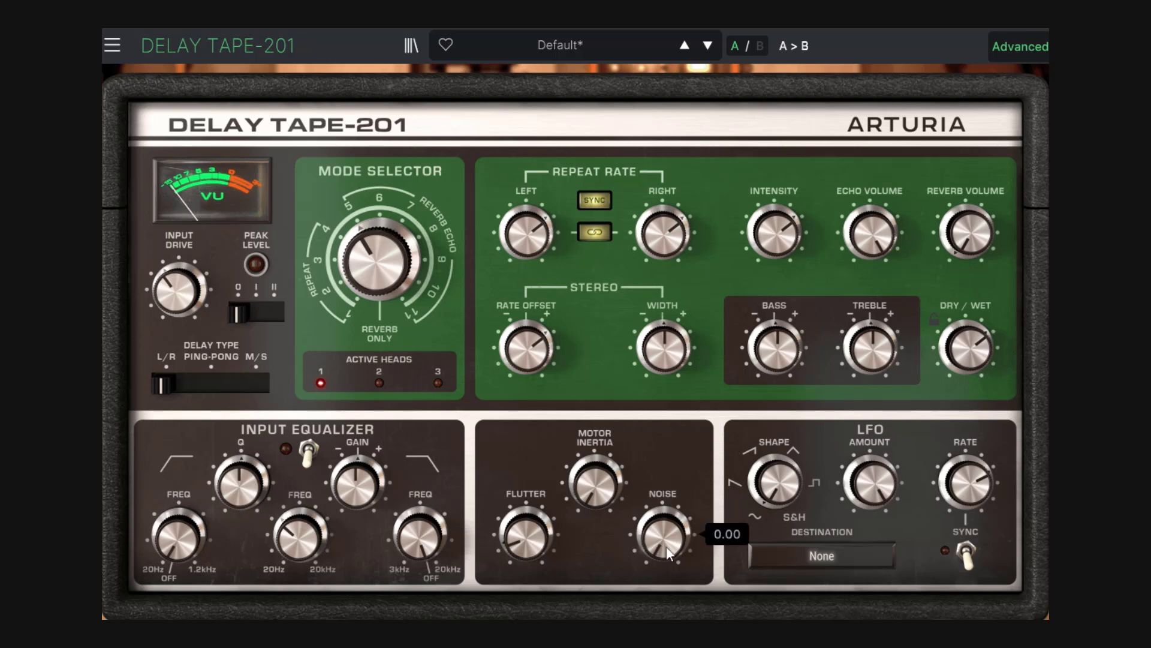
left_click_drag(667, 551, 644, 507)
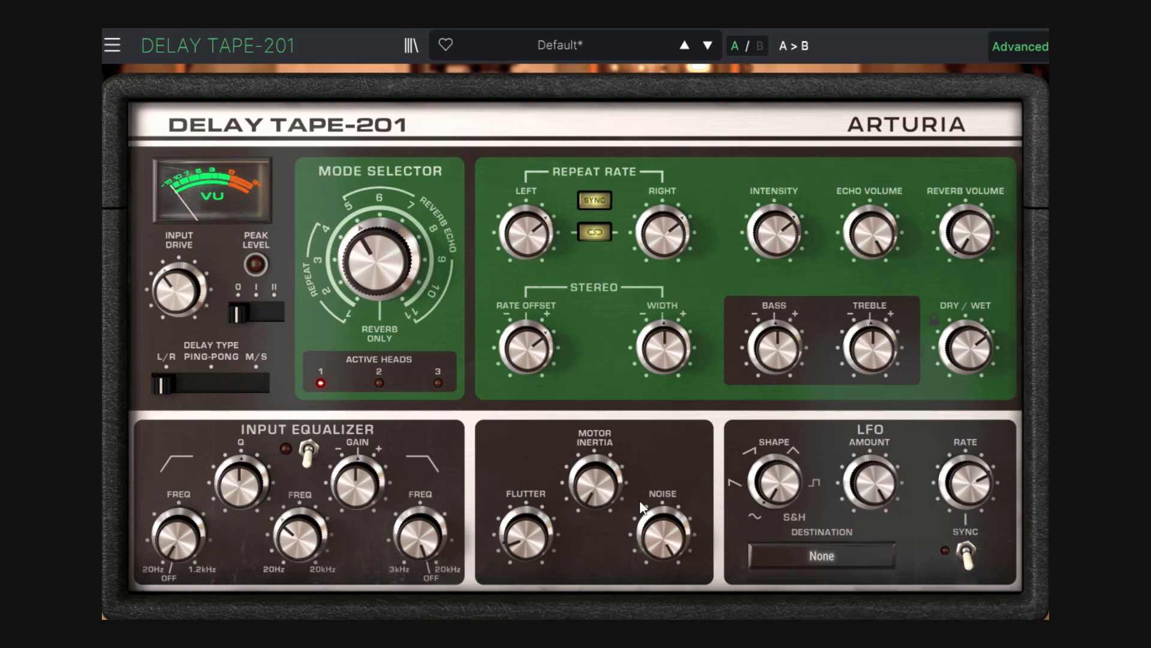
double_click(658, 538)
Step: Turn off repeat-rate sync, set the linked rates to about 126 ms, and lower Motor Inertia to minimum
mouse_move(606, 484)
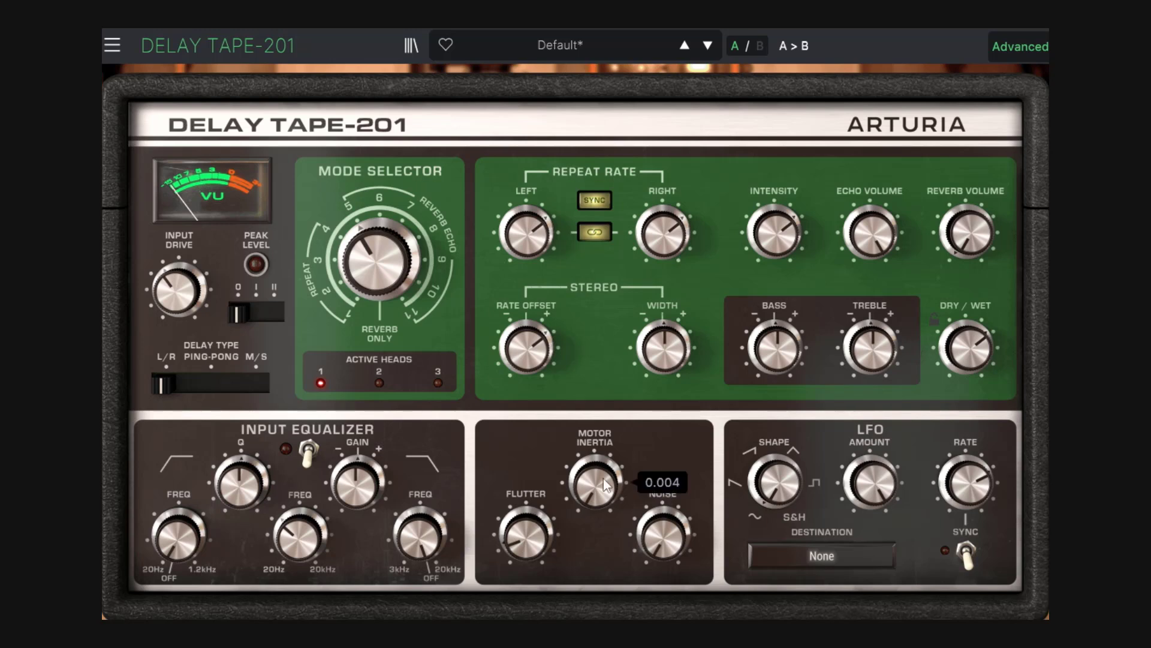
left_click(595, 200)
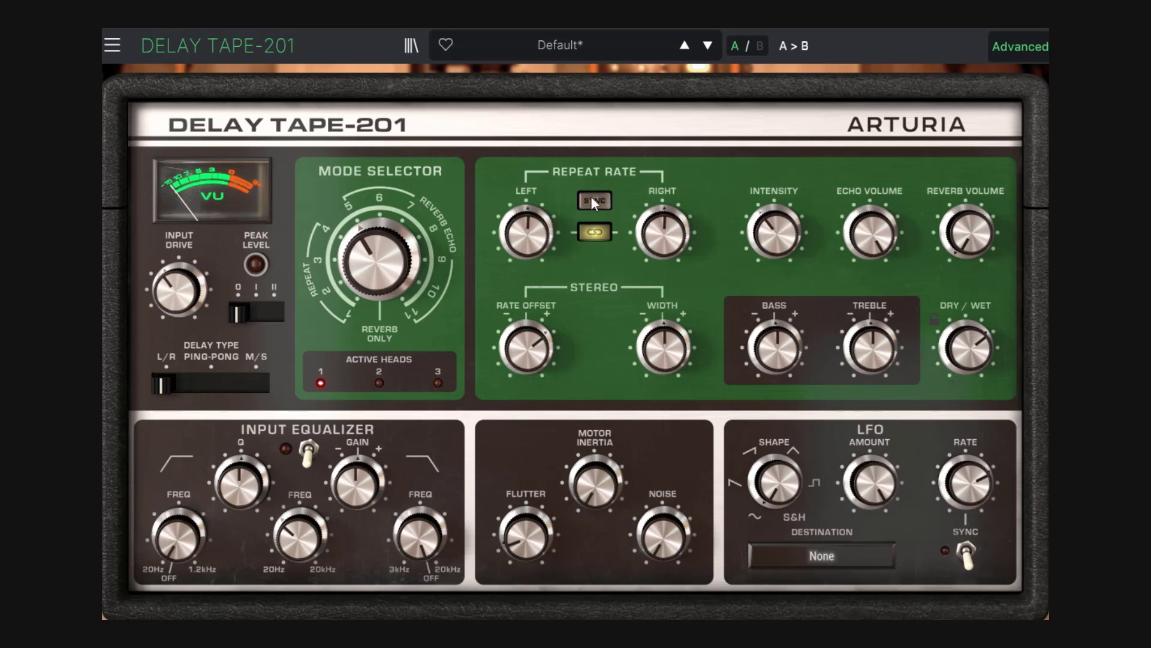
left_click_drag(527, 233, 526, 245)
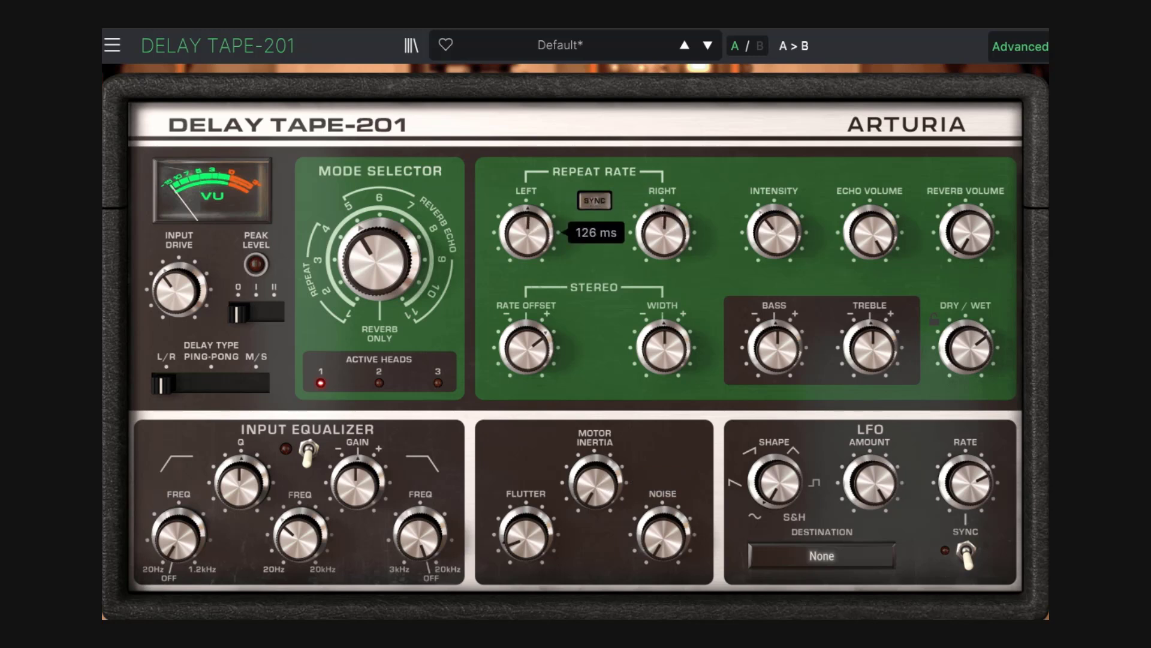
mouse_move(595, 483)
left_mouse_down()
mouse_move(595, 462)
mouse_move(595, 504)
left_mouse_up()
Step: Try Intensity at about 0.566 and higher before lowering it again
left_click_drag(773, 233, 774, 219)
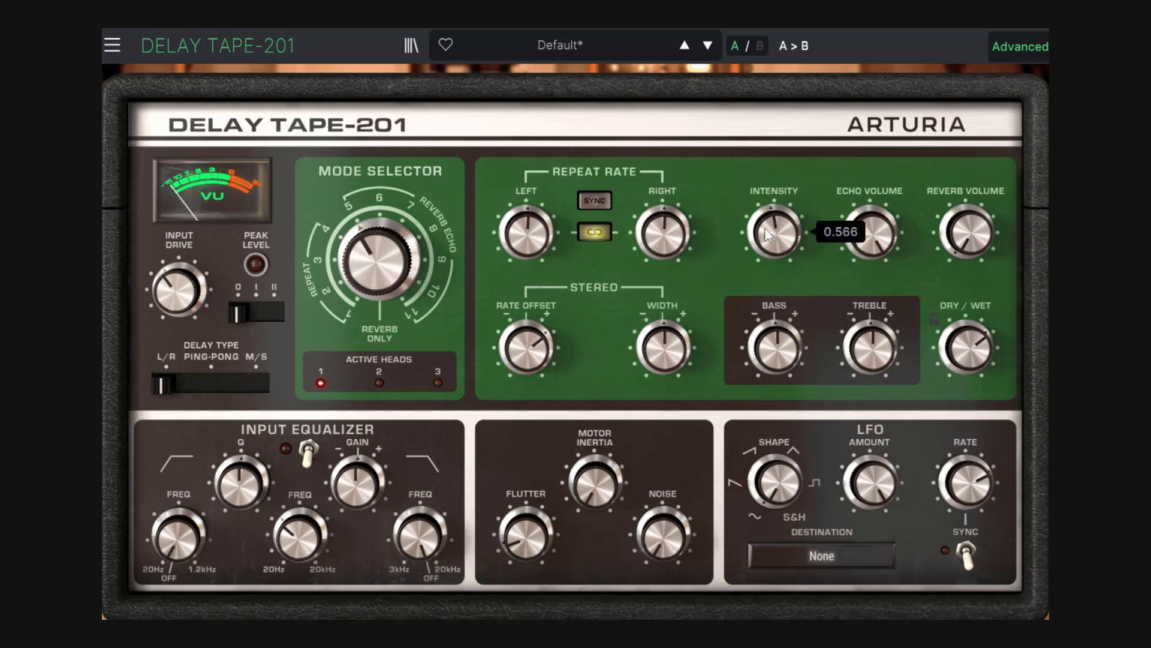
left_click_drag(772, 230, 772, 180)
left_click_drag(773, 231, 774, 299)
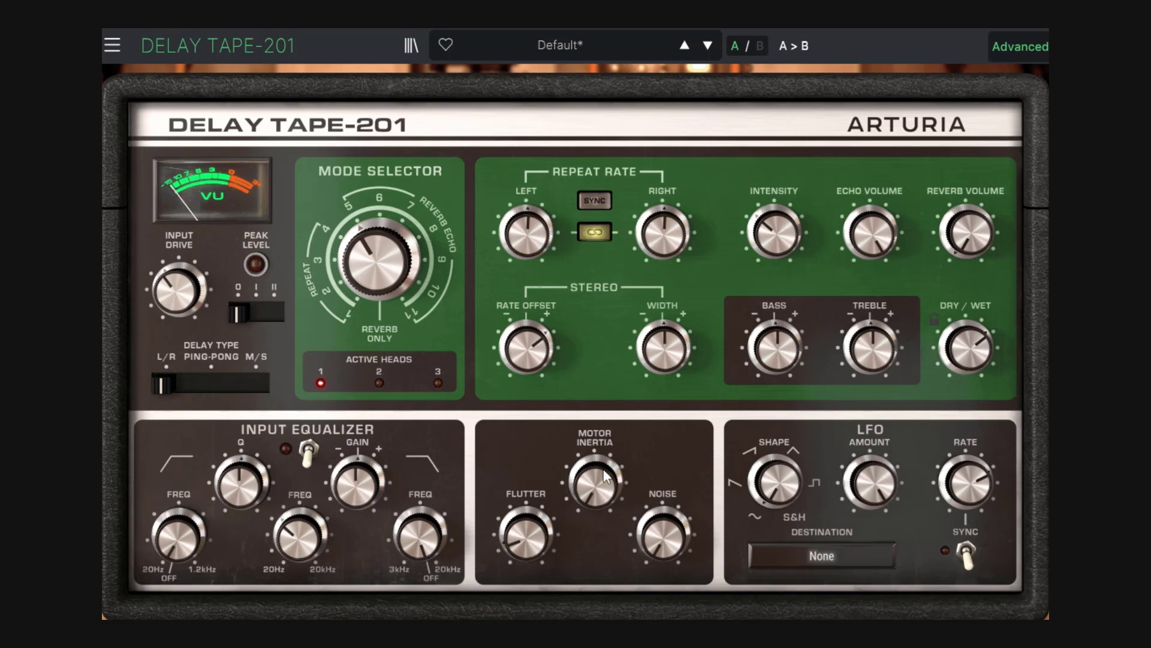
Step: Sweep the linked repeat rates repeatedly between high settings and 10.0 ms with Motor Inertia at 0.00
mouse_move(605, 483)
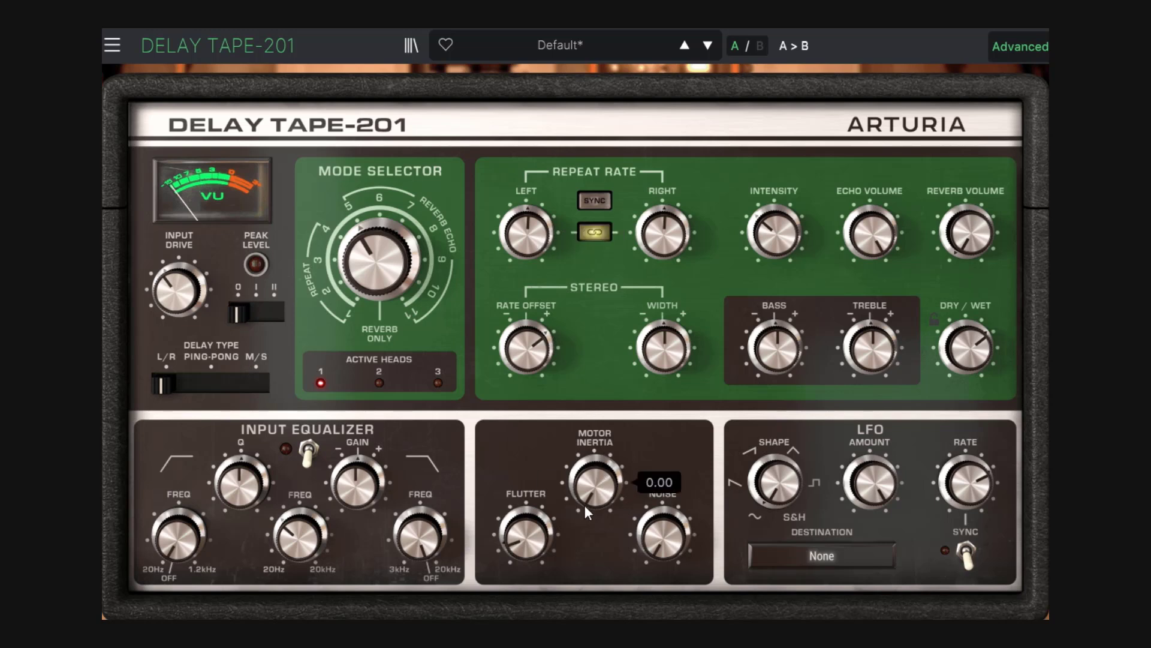
mouse_move(528, 226)
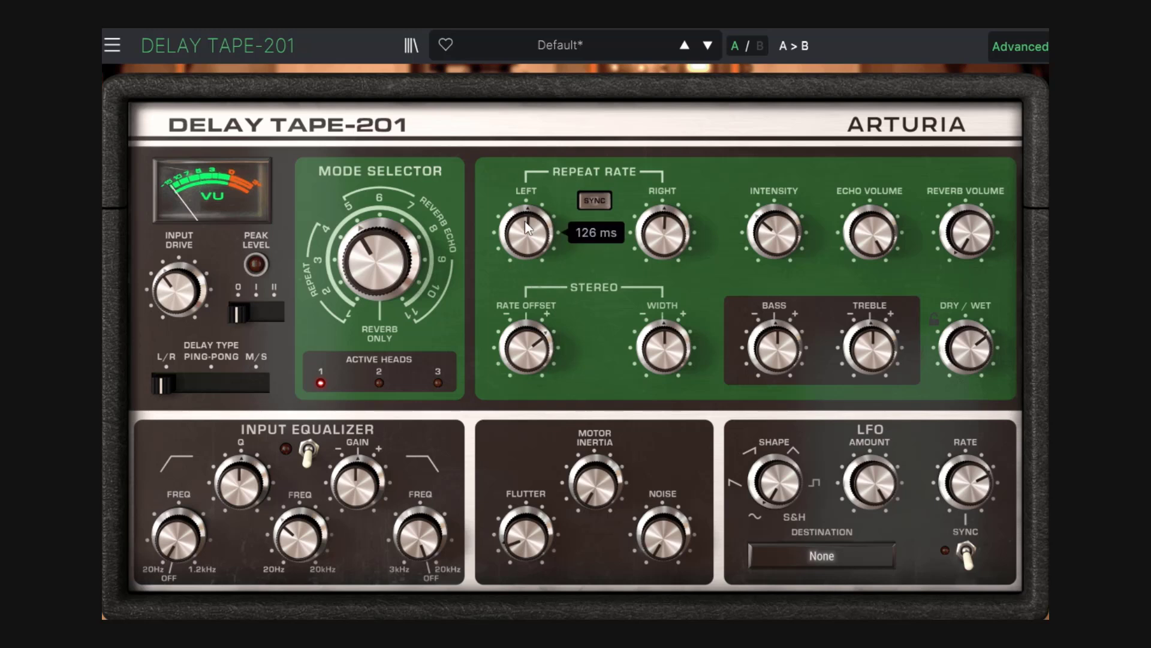
left_click_drag(527, 233, 527, 174)
left_click_drag(527, 174, 528, 282)
mouse_move(871, 221)
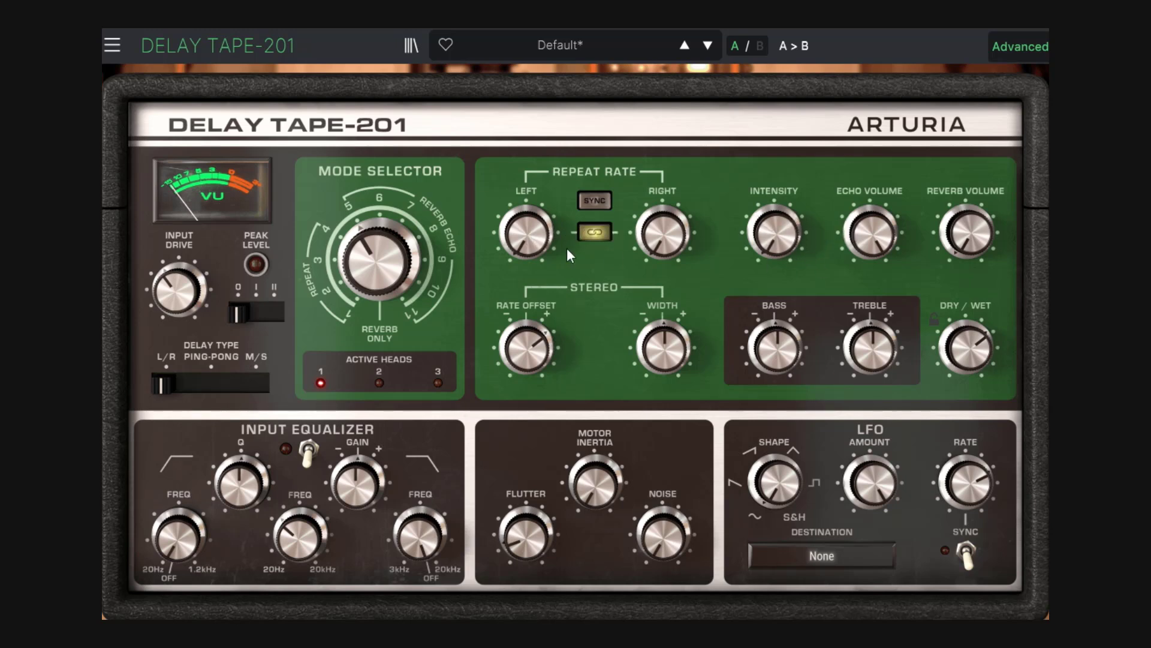
left_click_drag(528, 240, 528, 132)
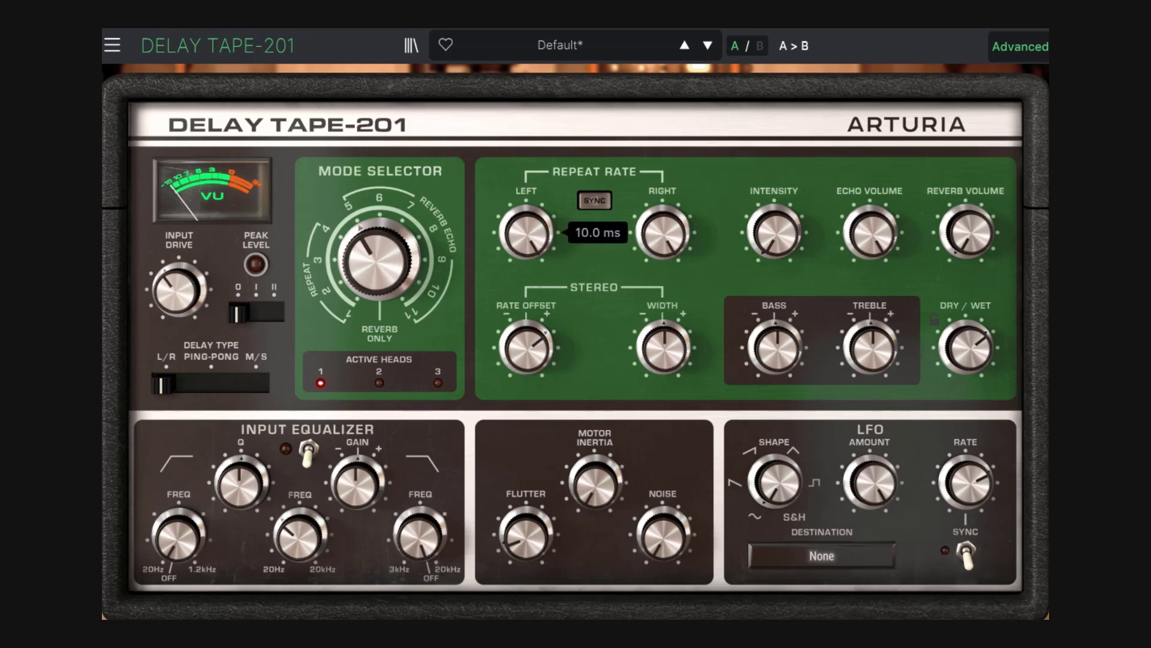
left_click_drag(528, 232, 528, 341)
Step: Set Motor Inertia to 1.00 and sweep the linked repeat rates between 1000 ms and their minimum for comparison
left_click_drag(596, 485, 596, 420)
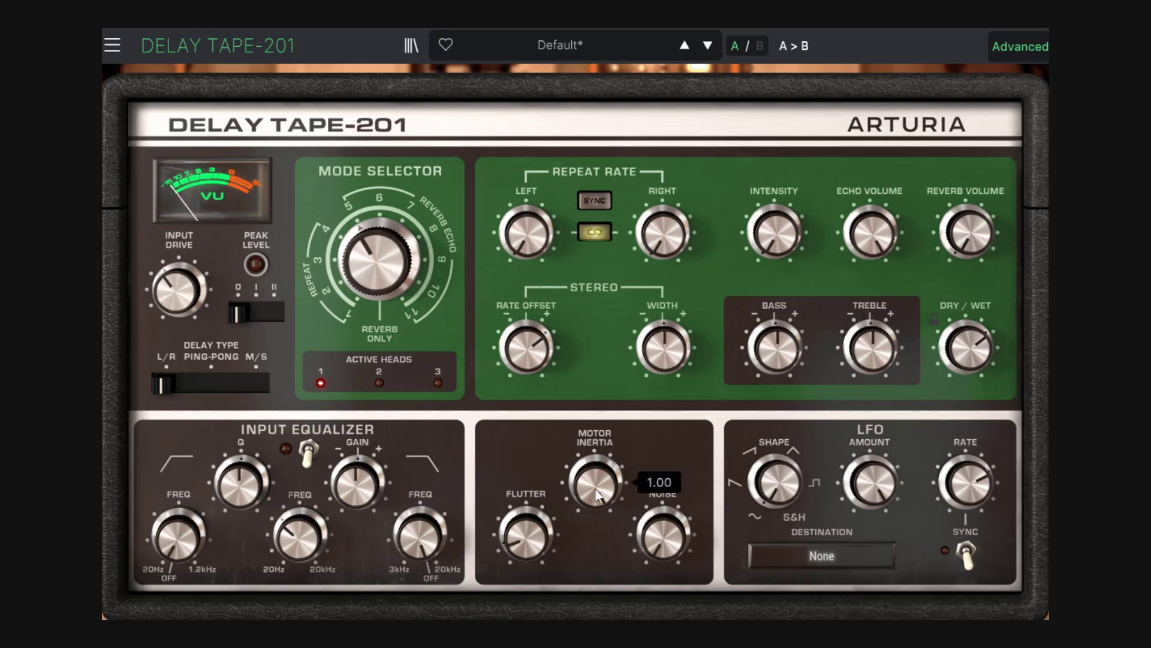
mouse_move(613, 473)
left_click_drag(532, 242, 533, 122)
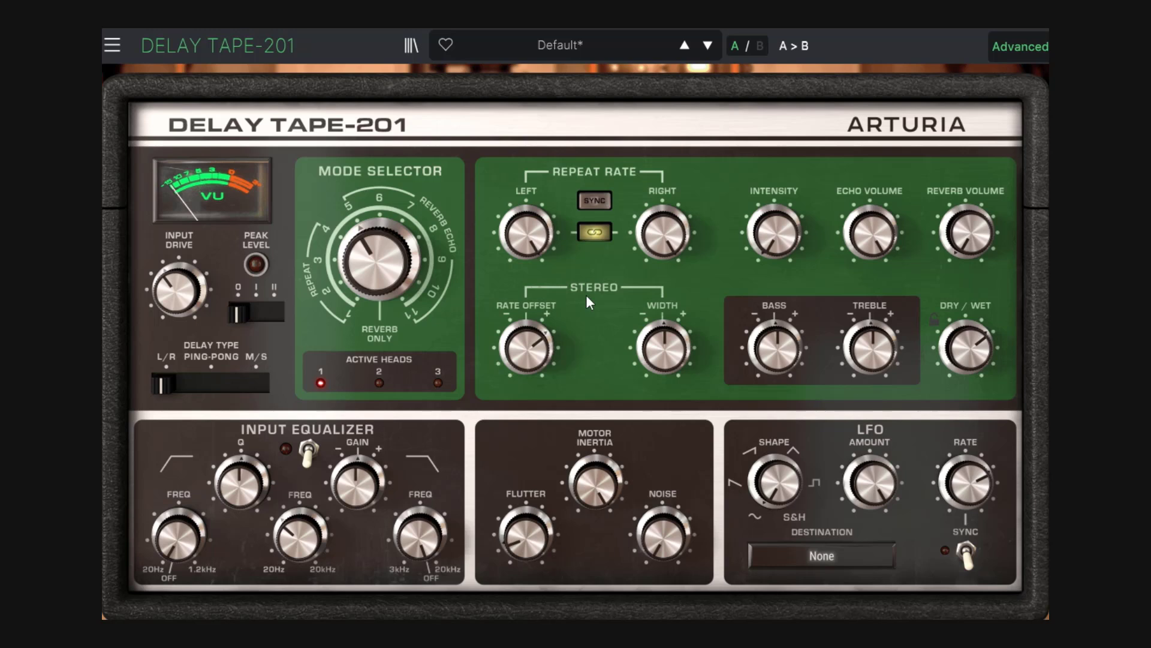
mouse_move(528, 234)
left_click_drag(528, 233, 528, 354)
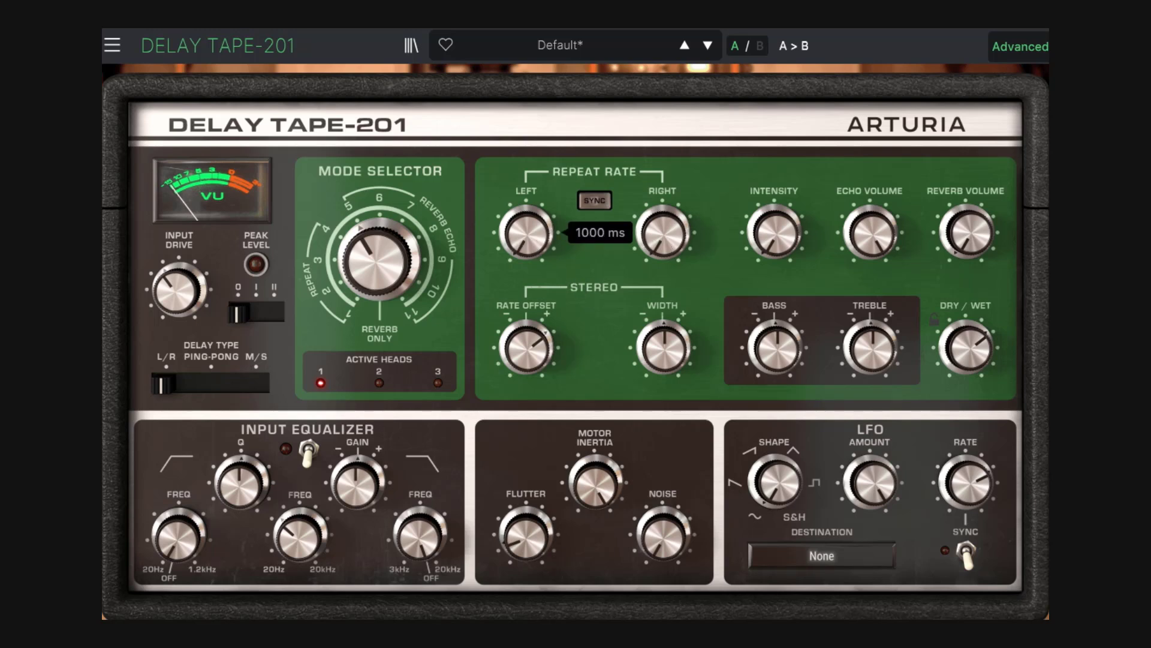
left_click_drag(528, 234, 529, 114)
left_click_drag(528, 234, 528, 354)
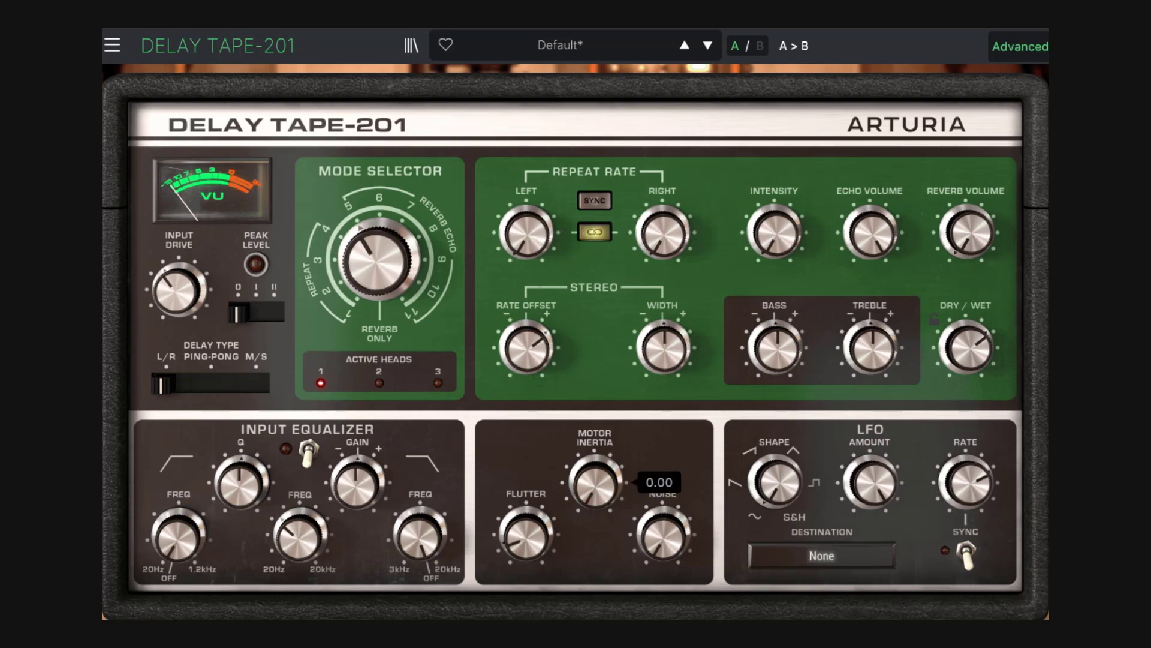
Step: Raise Intensity to about 0.859 and vary the linked repeat rates and Motor Inertia to compare the delay's pitch glides
mouse_move(507, 209)
left_mouse_down()
mouse_move(508, 89)
mouse_move(507, 208)
left_mouse_up()
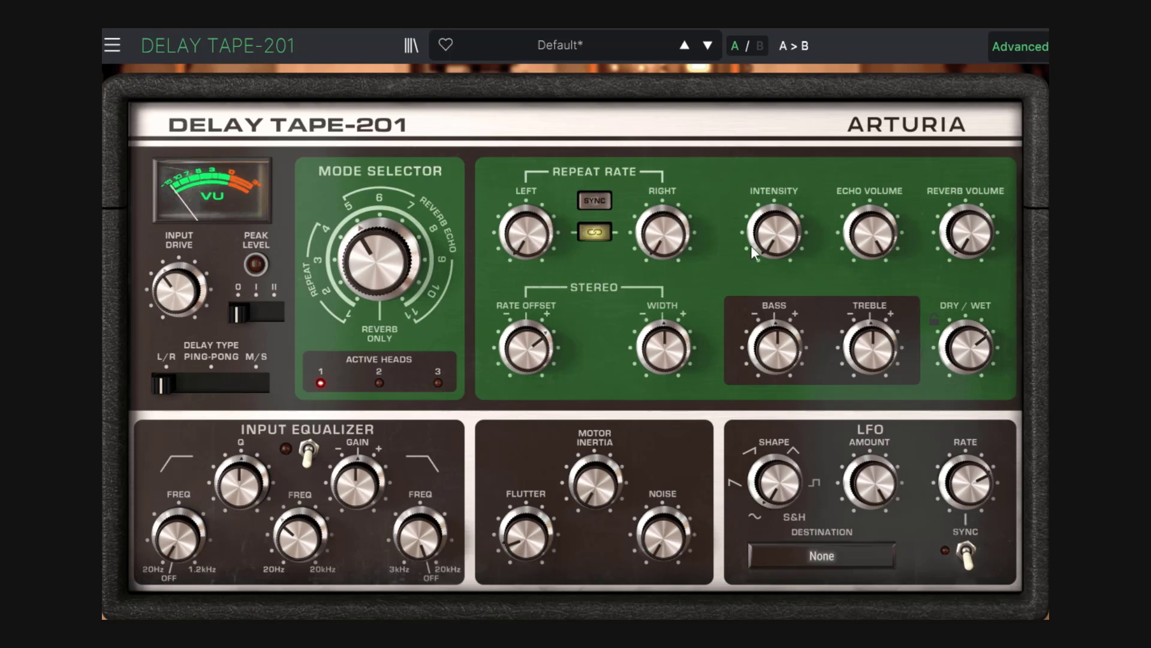
left_click_drag(526, 232, 526, 113)
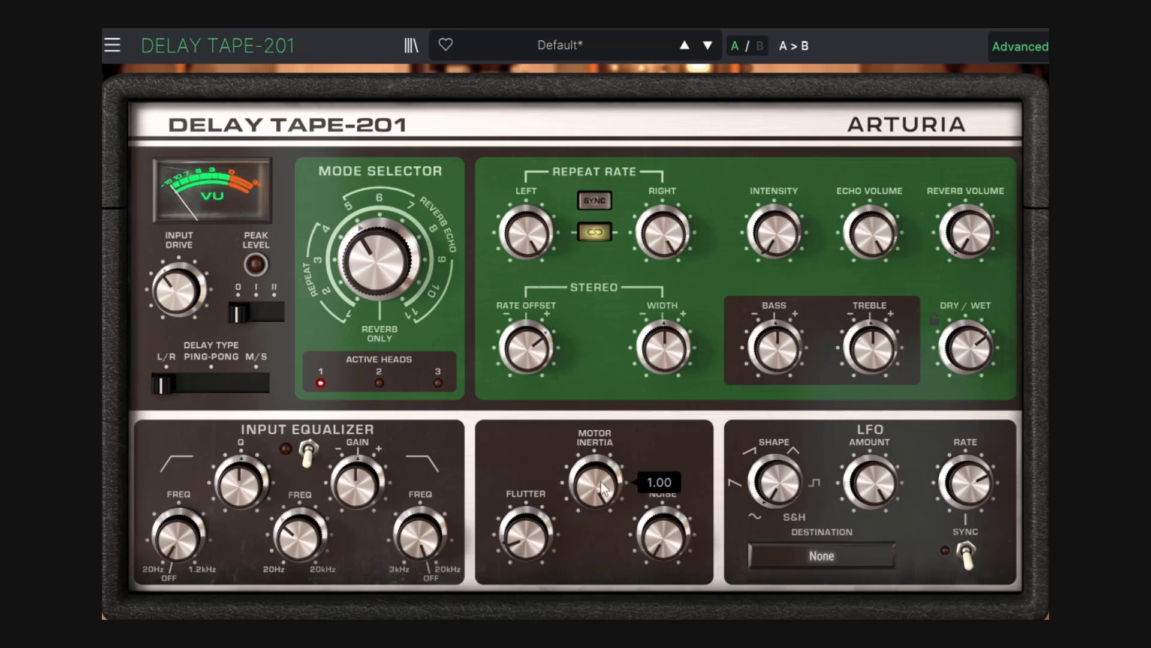
left_click_drag(779, 247, 778, 177)
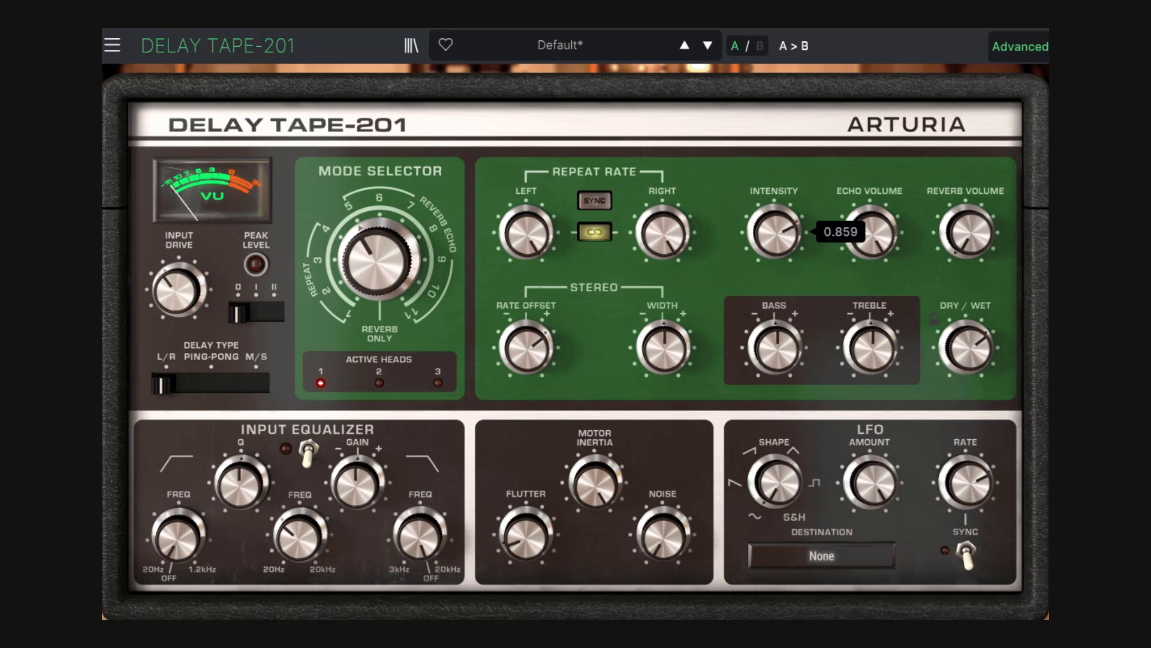
mouse_move(535, 259)
left_mouse_down()
mouse_move(535, 216)
mouse_move(535, 261)
mouse_move(535, 245)
left_mouse_up()
left_click_drag(601, 495, 601, 564)
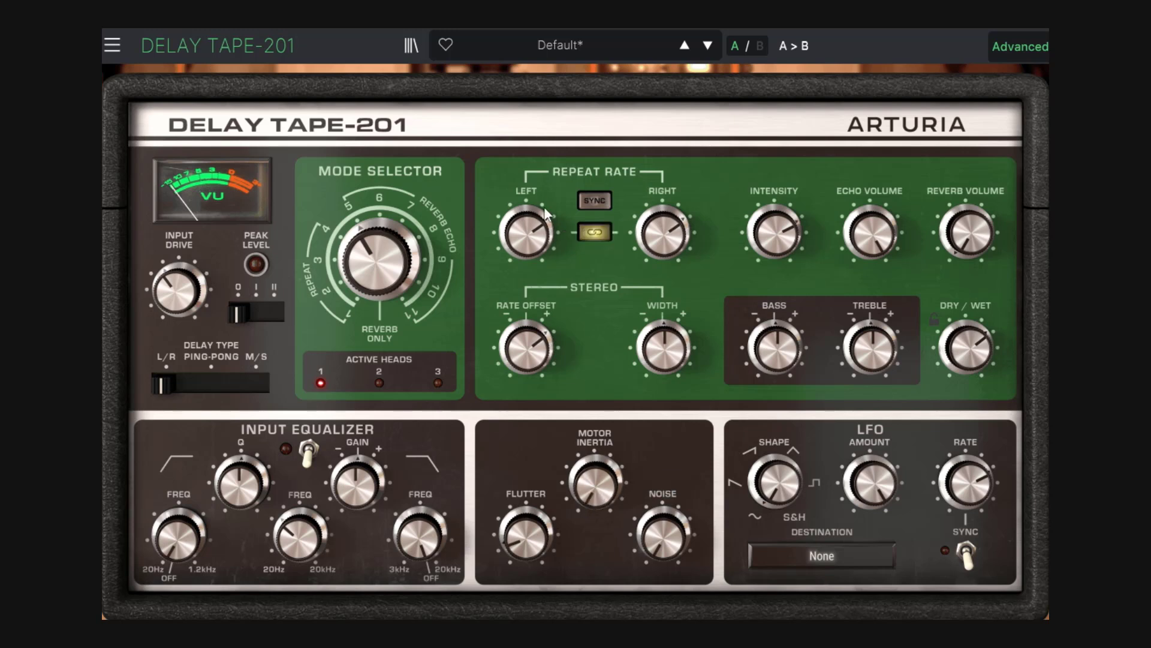
Step: Vary Motor Inertia and the linked repeat rates once more to compare how the echoes glide in pitch
mouse_move(526, 239)
left_mouse_down()
mouse_move(525, 251)
mouse_move(525, 228)
mouse_move(526, 241)
left_mouse_up()
left_click_drag(604, 483, 604, 420)
left_click_drag(526, 246, 526, 247)
left_click_drag(595, 481, 589, 455)
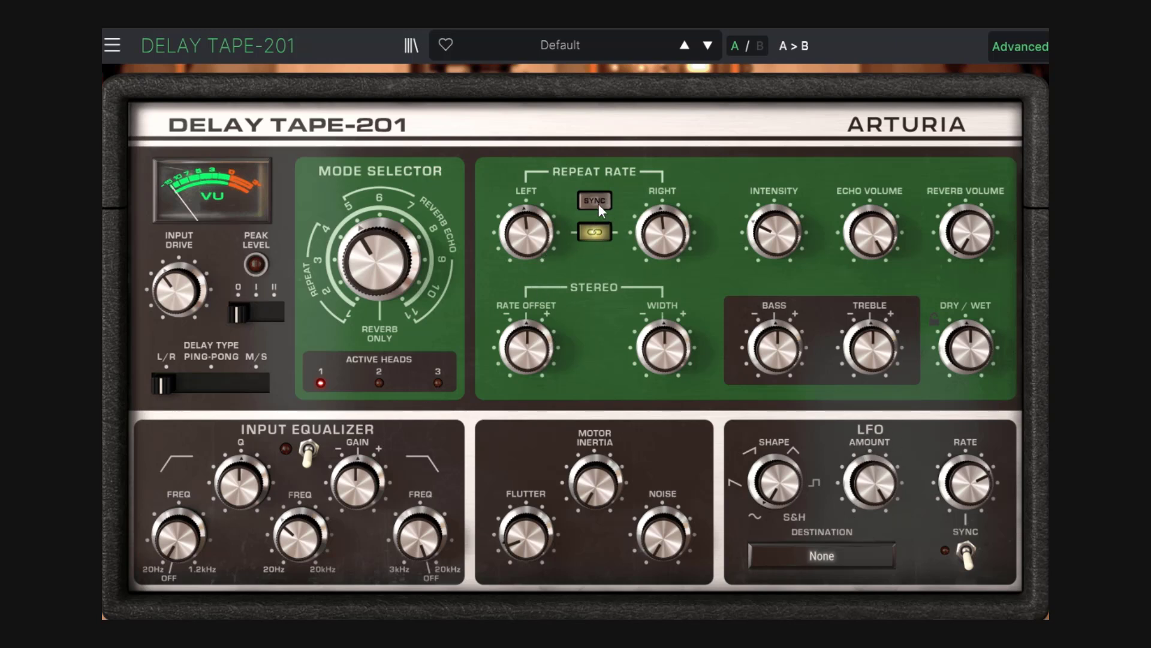
Step: Shorten the linked repeat-rate times from the Default preset and assign the LFO Destination to Rate Left
mouse_move(527, 241)
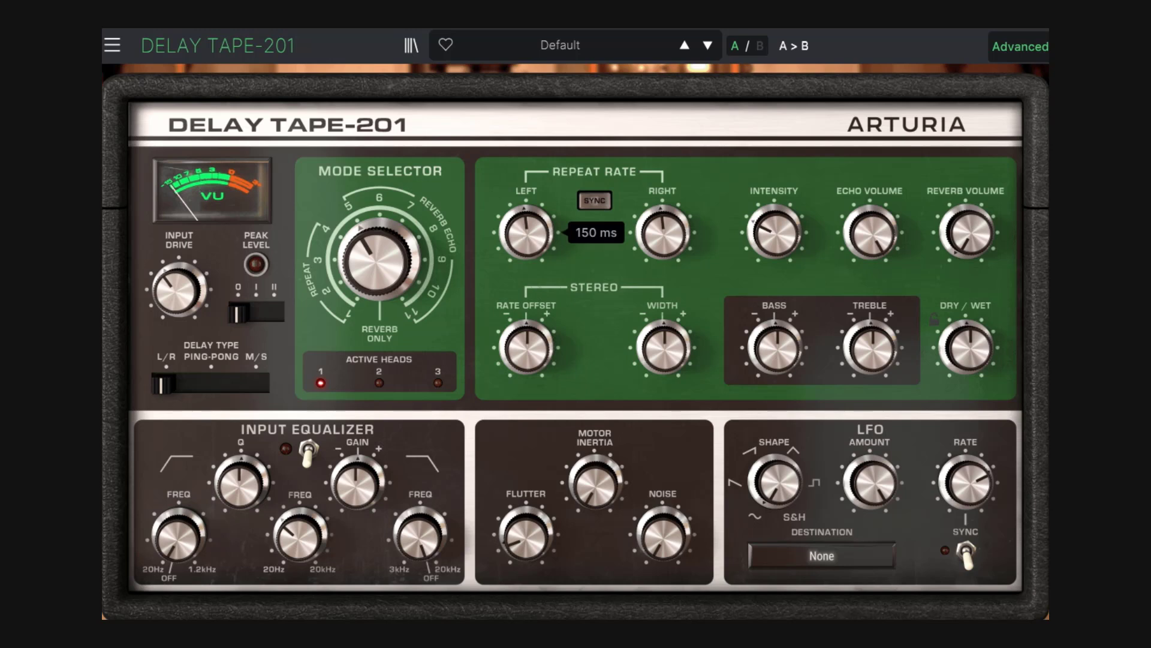
mouse_move(527, 241)
left_mouse_down()
mouse_move(527, 273)
mouse_move(527, 225)
mouse_move(527, 264)
mouse_move(527, 240)
left_mouse_up()
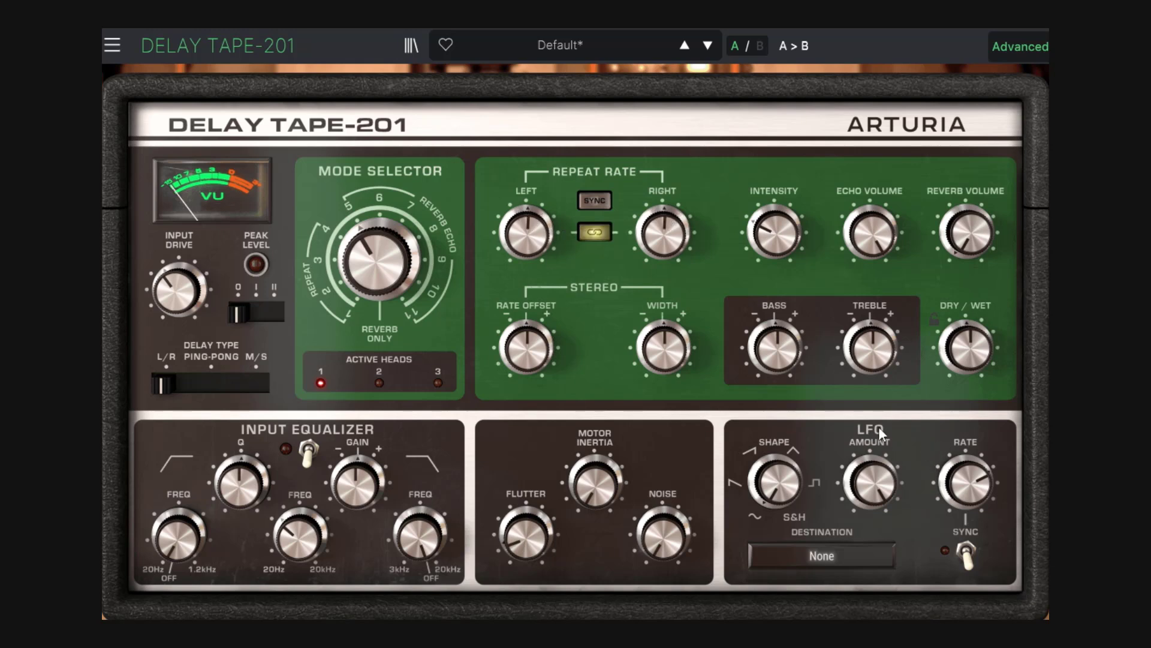
left_click(840, 559)
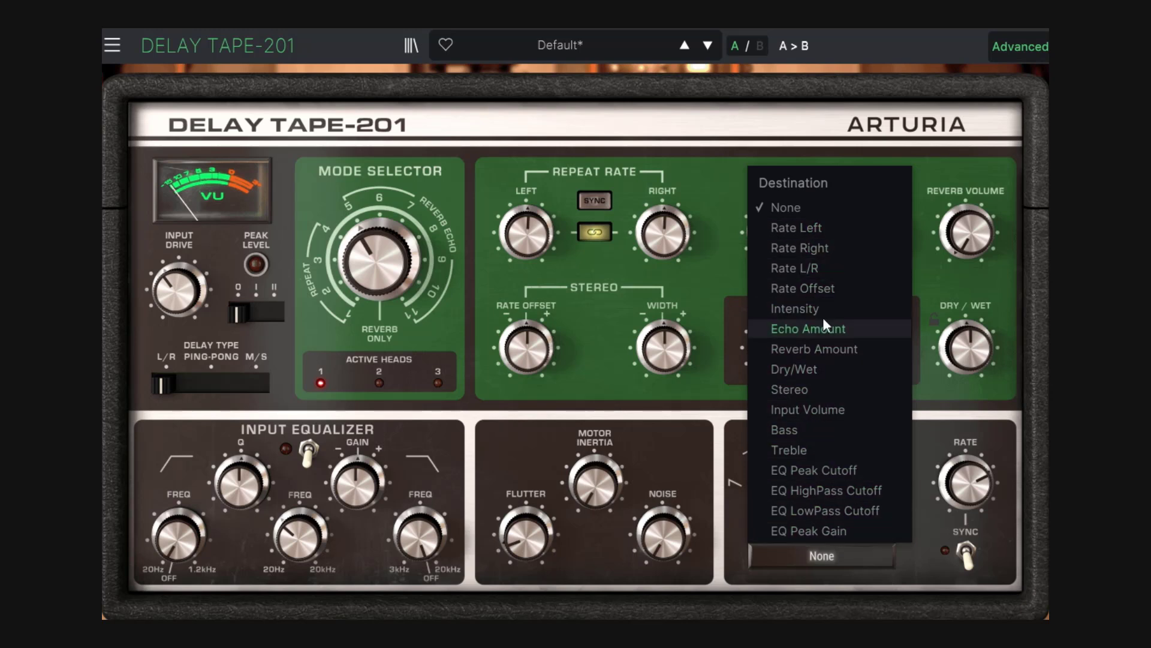
left_click(804, 228)
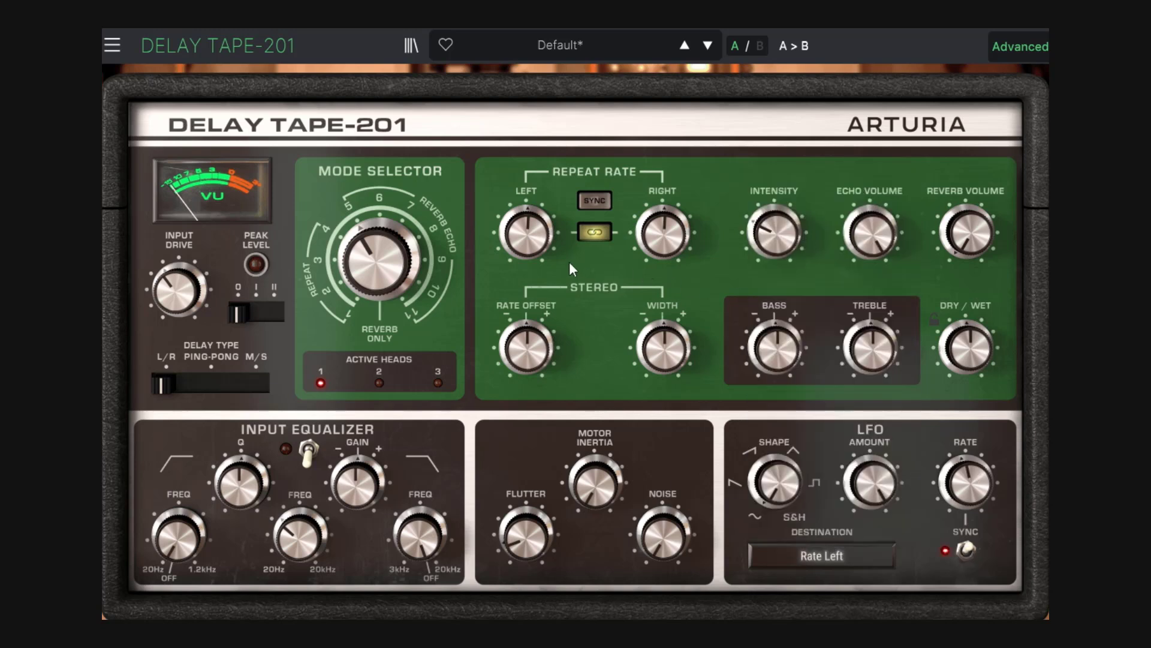
Step: Adjust the linked repeat rates together with the LFO Amount and Rate while modulating the left repeat rate
mouse_move(528, 232)
left_mouse_down()
mouse_move(527, 174)
mouse_move(534, 238)
left_mouse_up()
mouse_move(882, 484)
mouse_move(884, 488)
left_mouse_down()
mouse_move(883, 518)
mouse_move(884, 487)
left_mouse_up()
left_click_drag(963, 501, 962, 509)
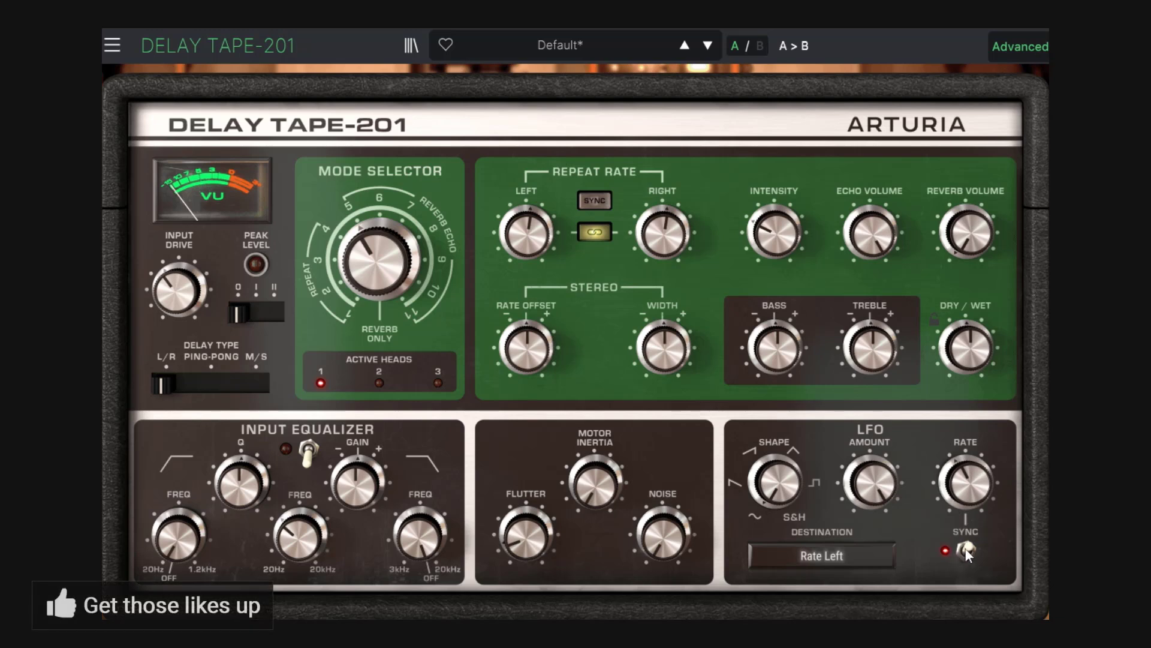
Step: Switch LFO Sync off and back on, and raise the synced LFO Rate
left_click(966, 549)
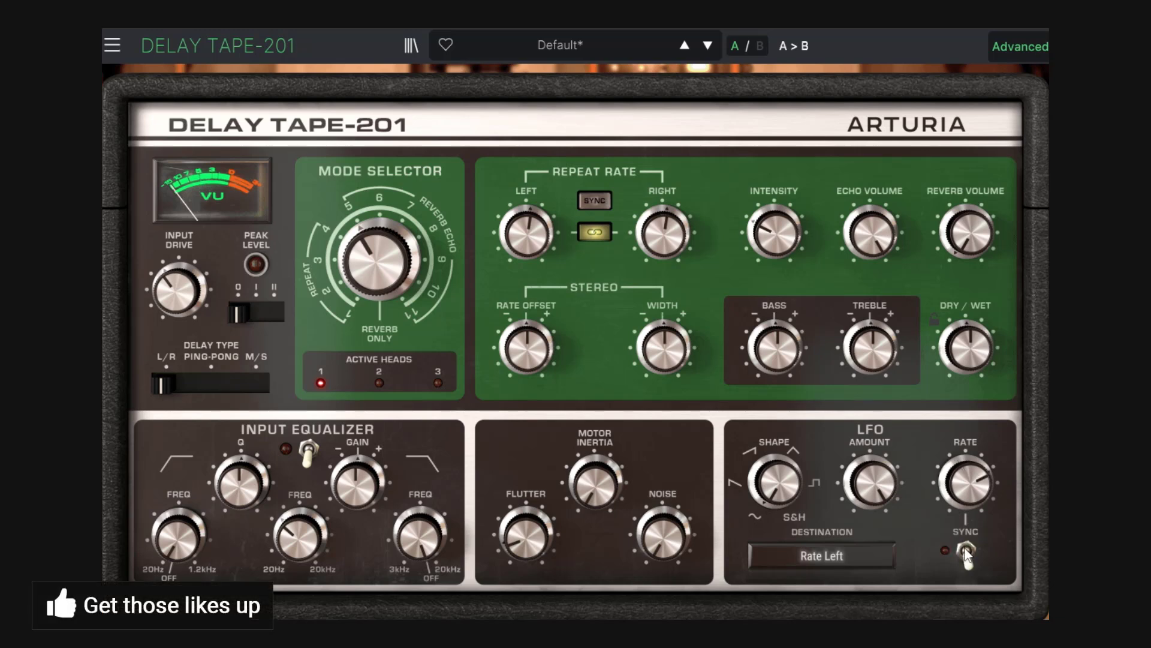
left_click(966, 550)
left_click_drag(969, 482, 968, 470)
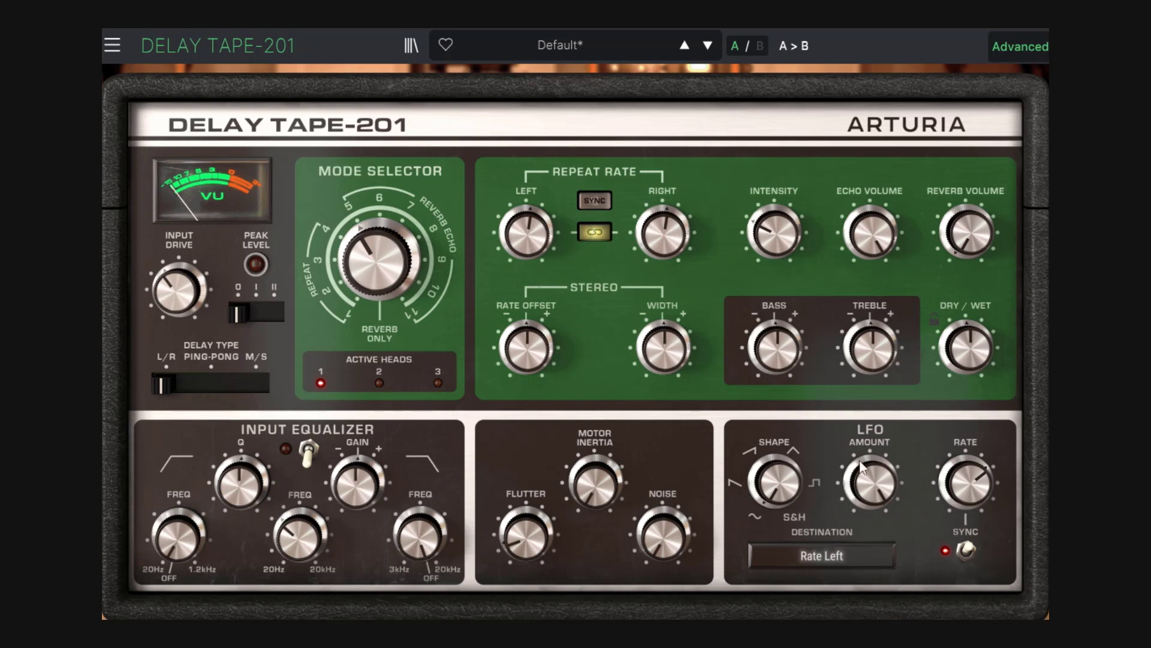
Step: Raise Intensity and change the LFO Destination to Rate L/R
left_click_drag(773, 240, 774, 207)
left_click(828, 558)
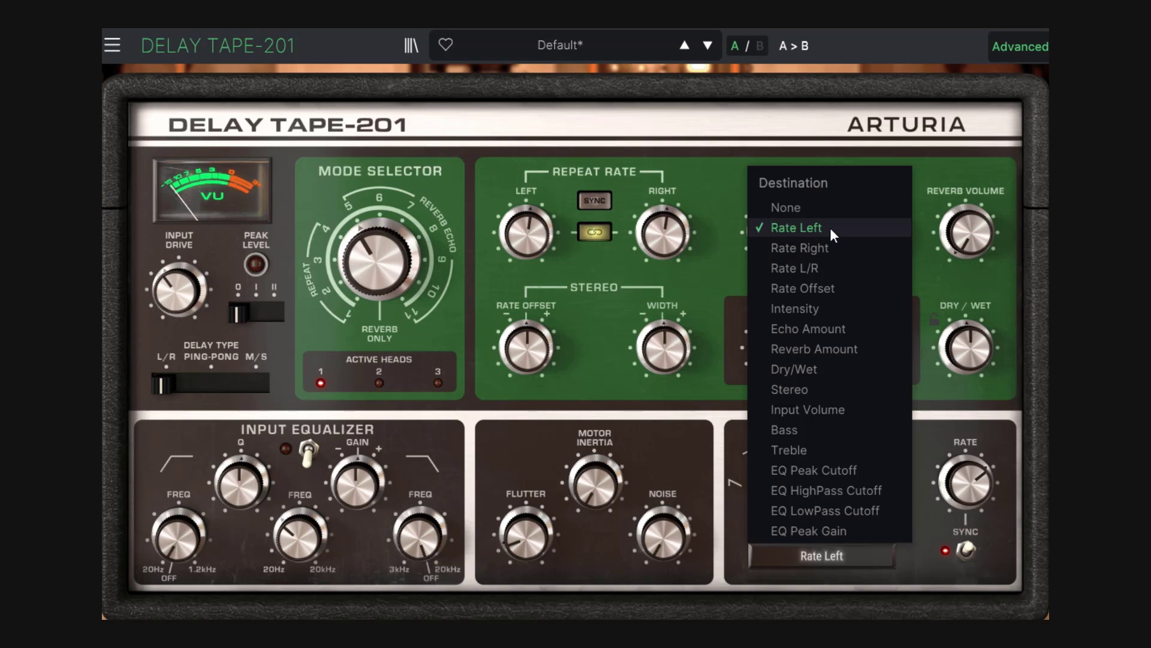
left_click(814, 270)
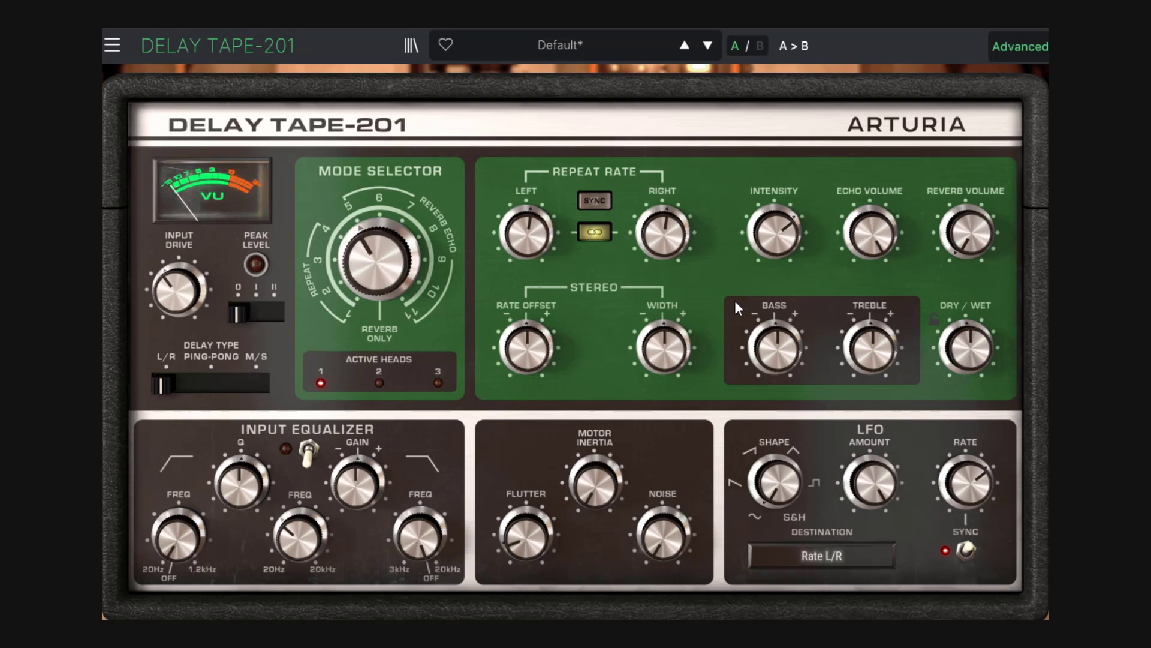
Step: Raise the stereo Rate Offset and slow down the LFO Rate with LFO Sync switched off
scroll(546, 360, "up", 5)
mouse_move(969, 480)
left_click_drag(968, 480, 969, 531)
left_click(967, 550)
left_click_drag(969, 485, 969, 511)
Step: Vary Intensity and the linked repeat rates to hear the Rate L/R modulation at different delay times
left_click_drag(783, 239, 784, 208)
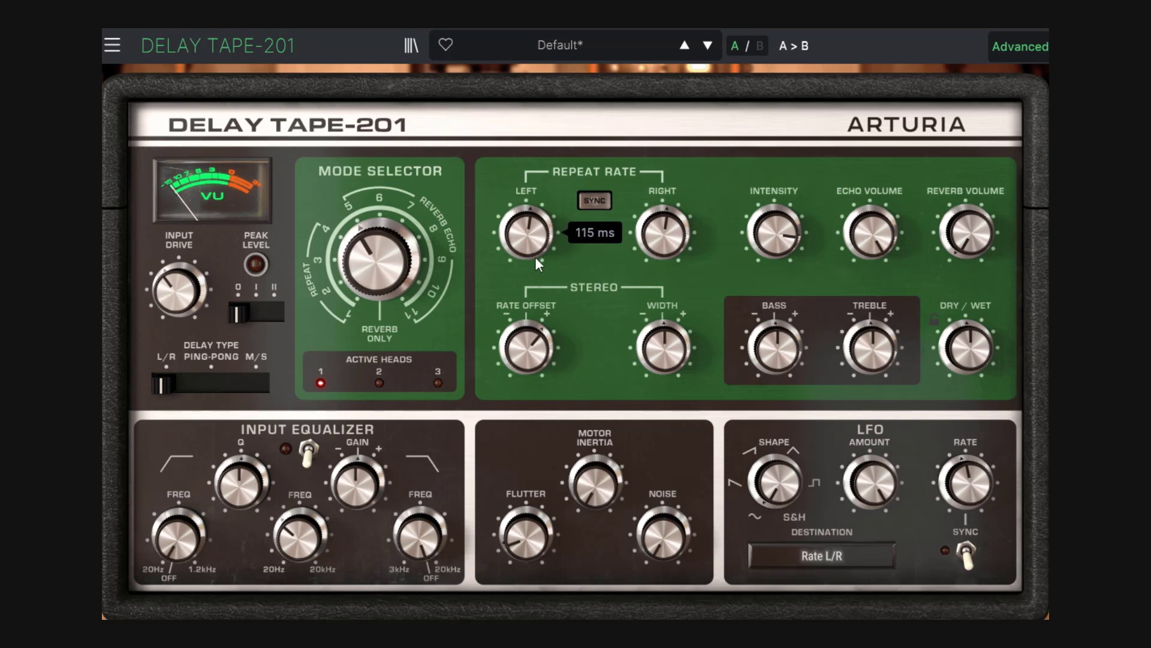
mouse_move(543, 251)
left_mouse_down()
mouse_move(543, 336)
mouse_move(543, 228)
mouse_move(543, 243)
left_mouse_up()
left_click_drag(770, 229, 769, 192)
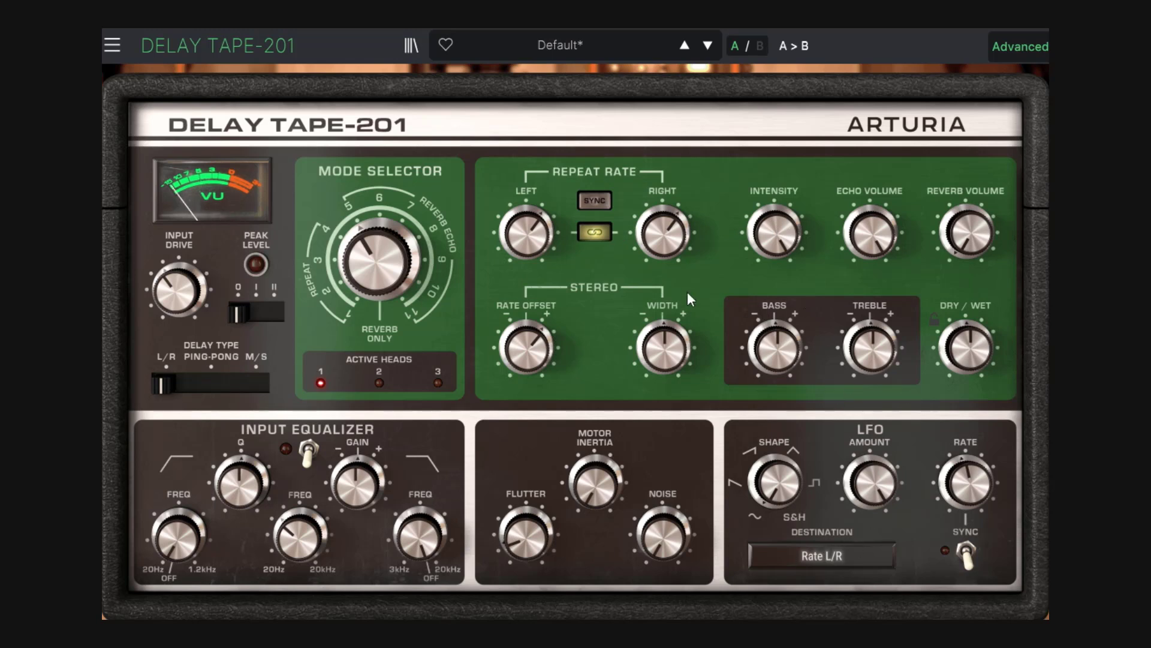
mouse_move(525, 251)
left_mouse_down()
mouse_move(526, 291)
mouse_move(525, 243)
left_mouse_up()
Step: Reduce the LFO Amount from full for a subtler modulation and readjust Intensity
mouse_move(876, 484)
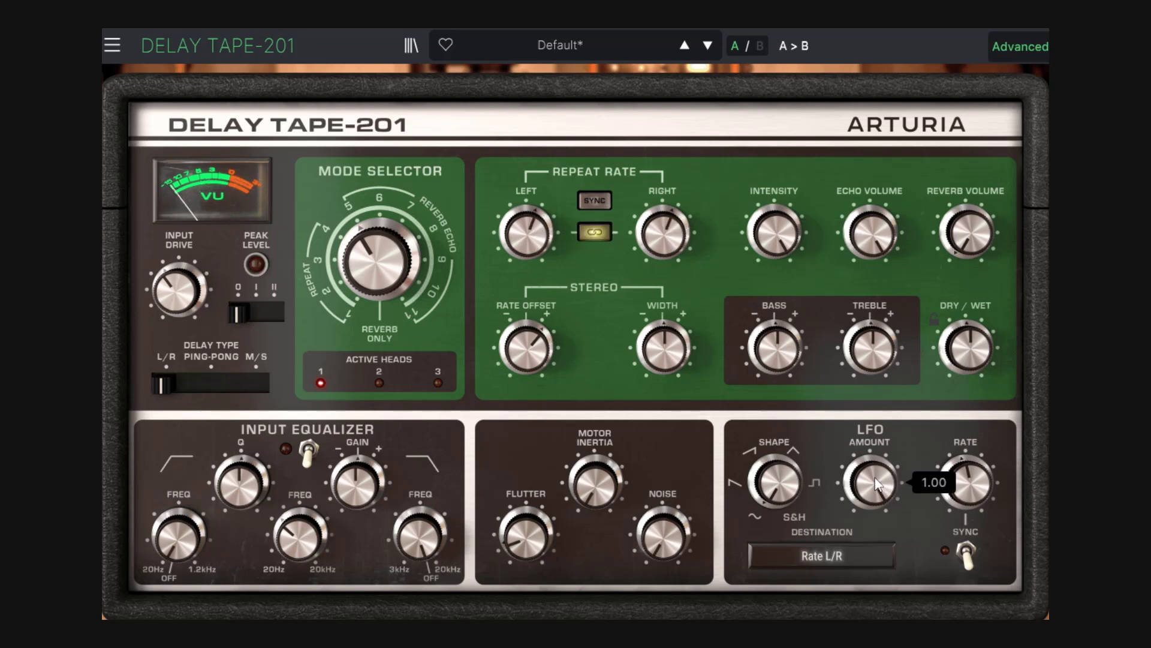
left_click_drag(782, 222, 781, 246)
left_click_drag(879, 468, 879, 548)
left_click_drag(774, 234, 774, 219)
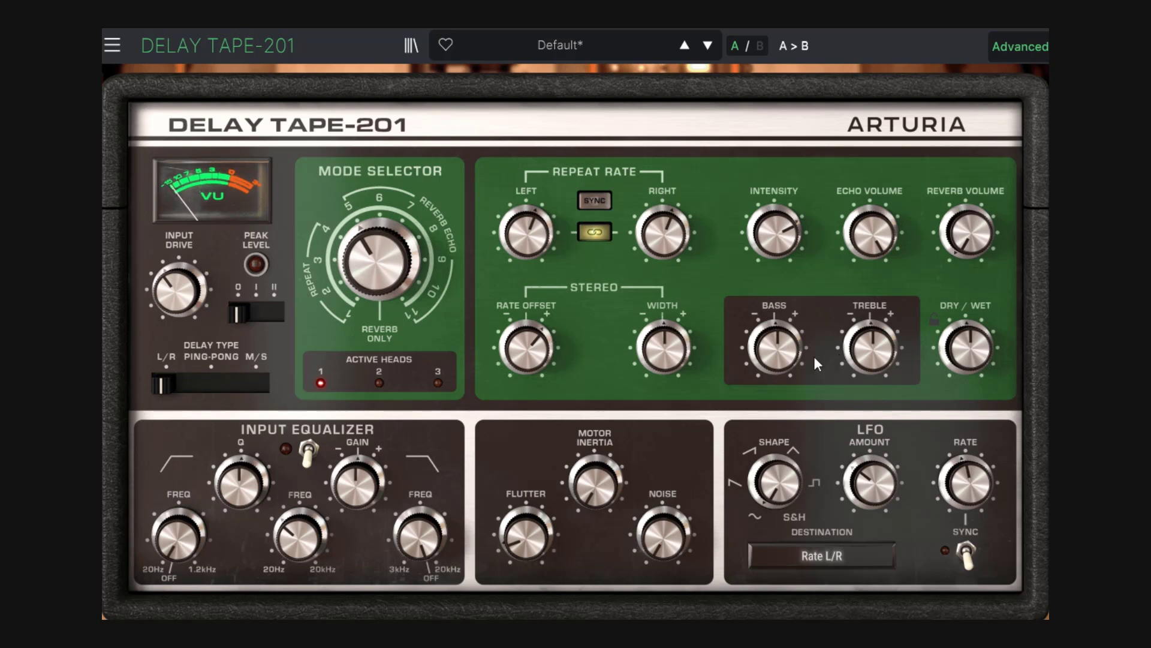
Step: Fine-tune the linked repeat rates and the LFO Amount for the Rate L/R modulation
mouse_move(548, 235)
mouse_move(553, 235)
left_mouse_down()
mouse_move(553, 210)
mouse_move(543, 245)
left_mouse_up()
left_click_drag(869, 500, 866, 477)
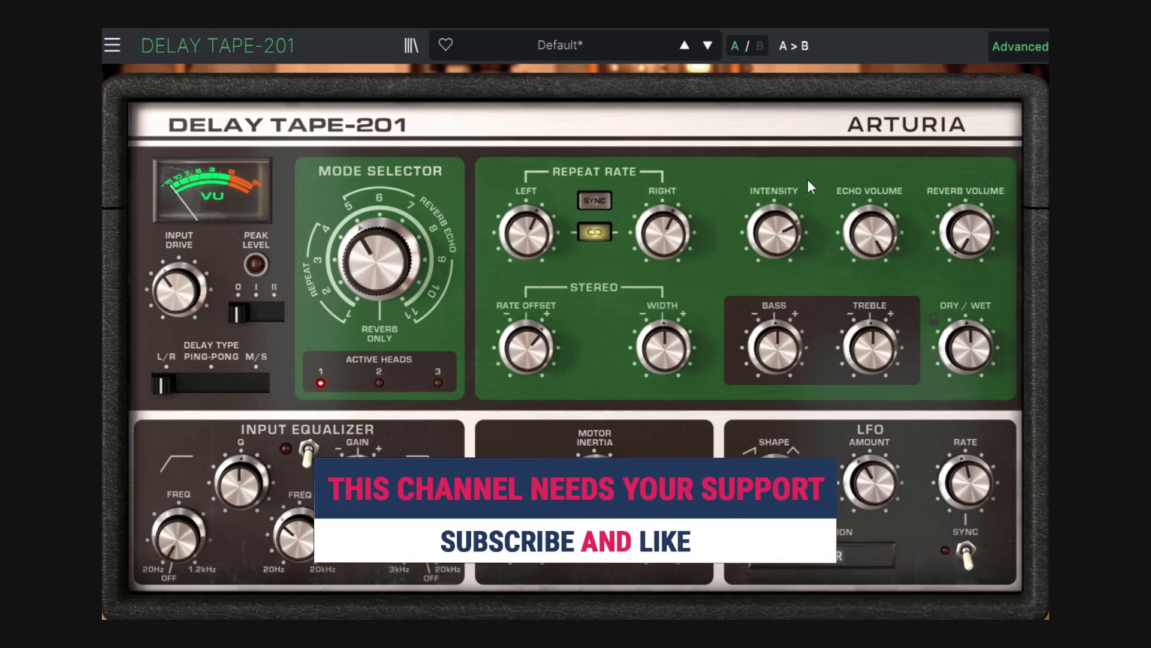